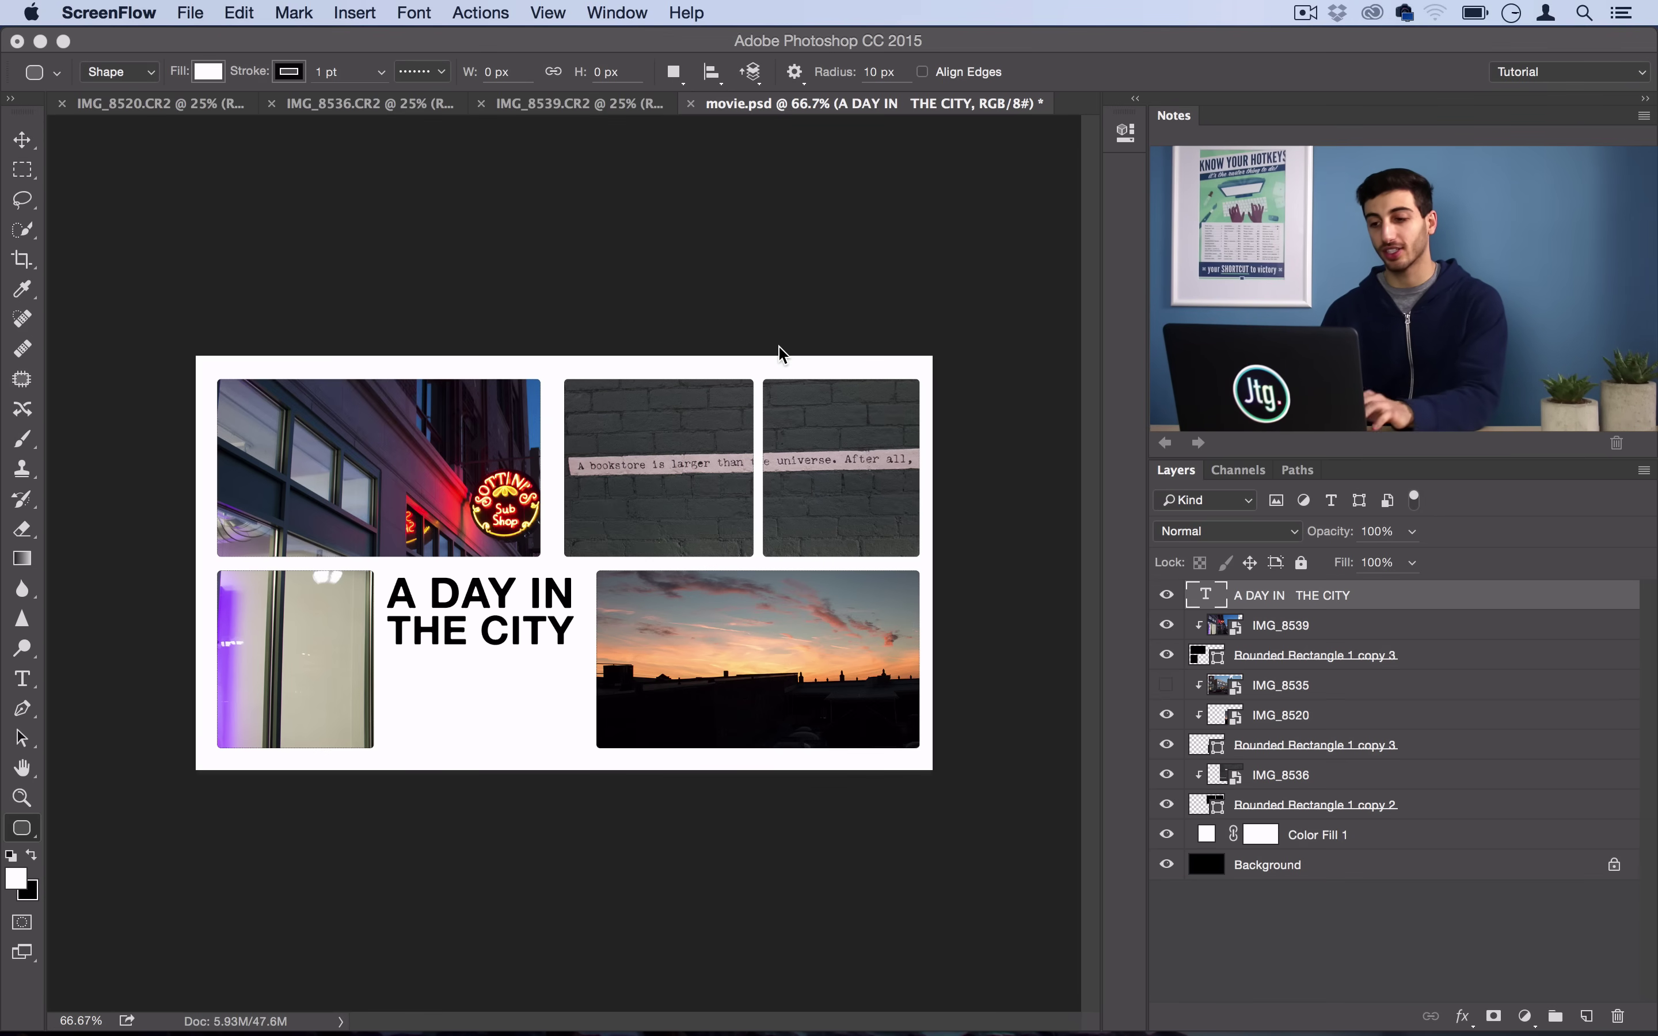
# Step: Create a new Film & Video HDTV 1080p document, 1920×1080 px, with a white background
pyautogui.click(199, 41)
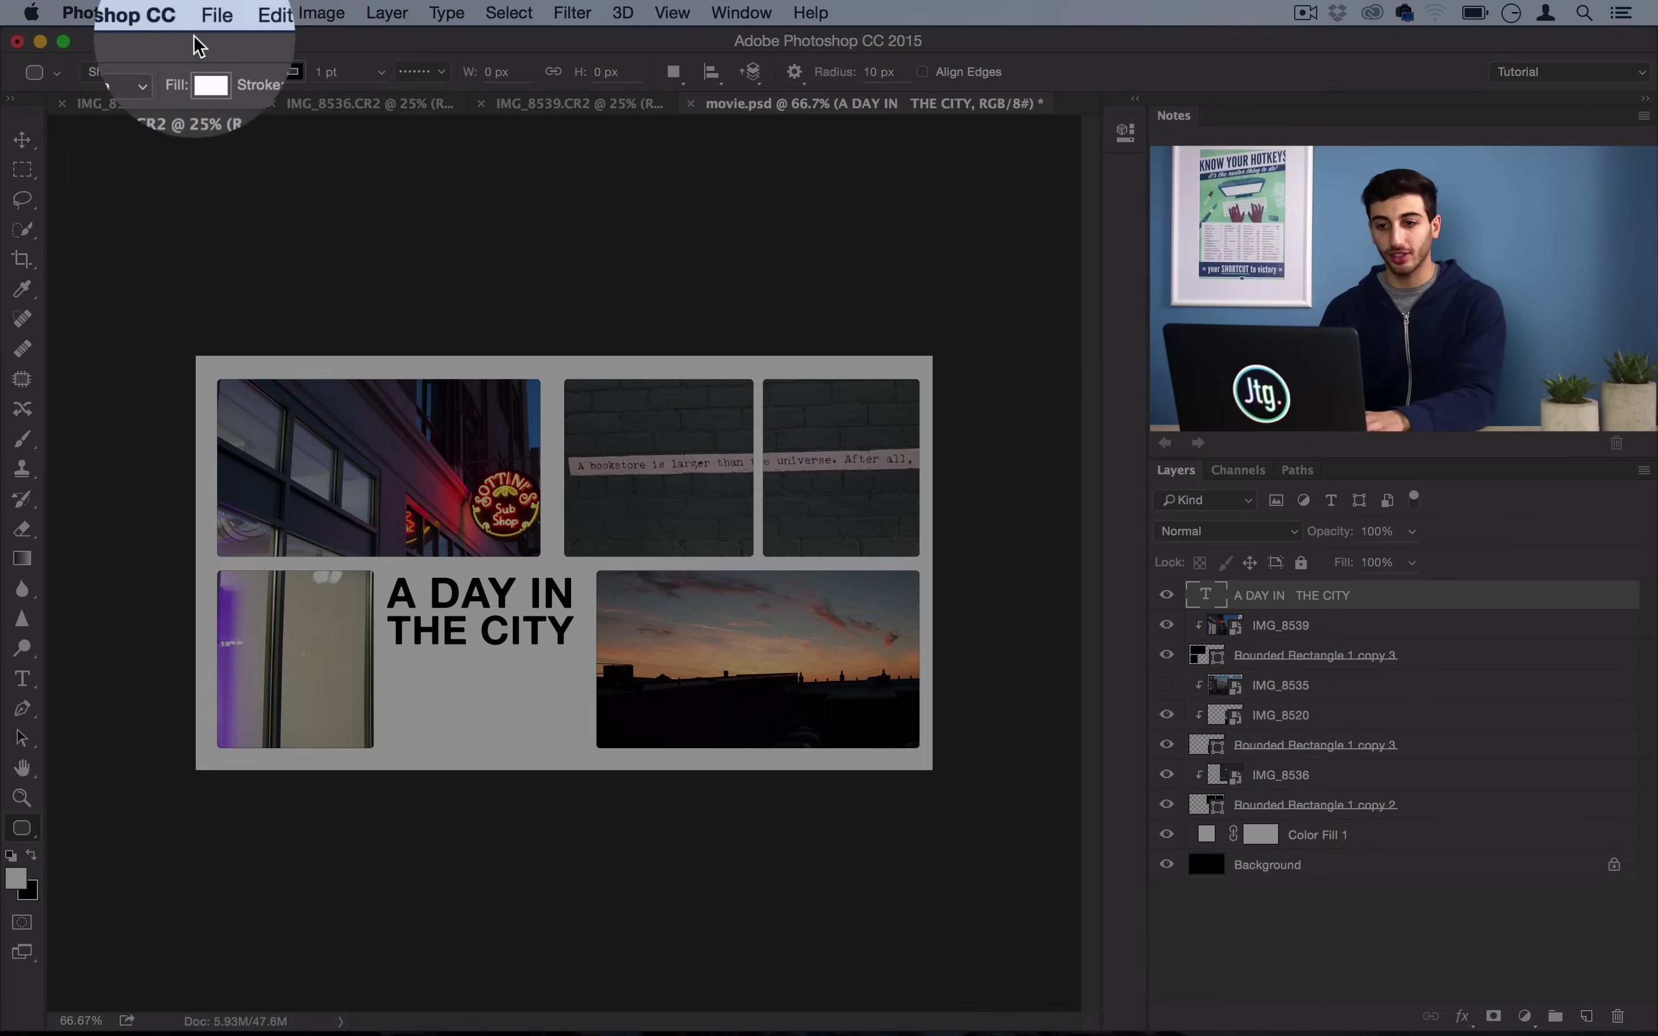
pyautogui.click(213, 12)
pyautogui.click(229, 44)
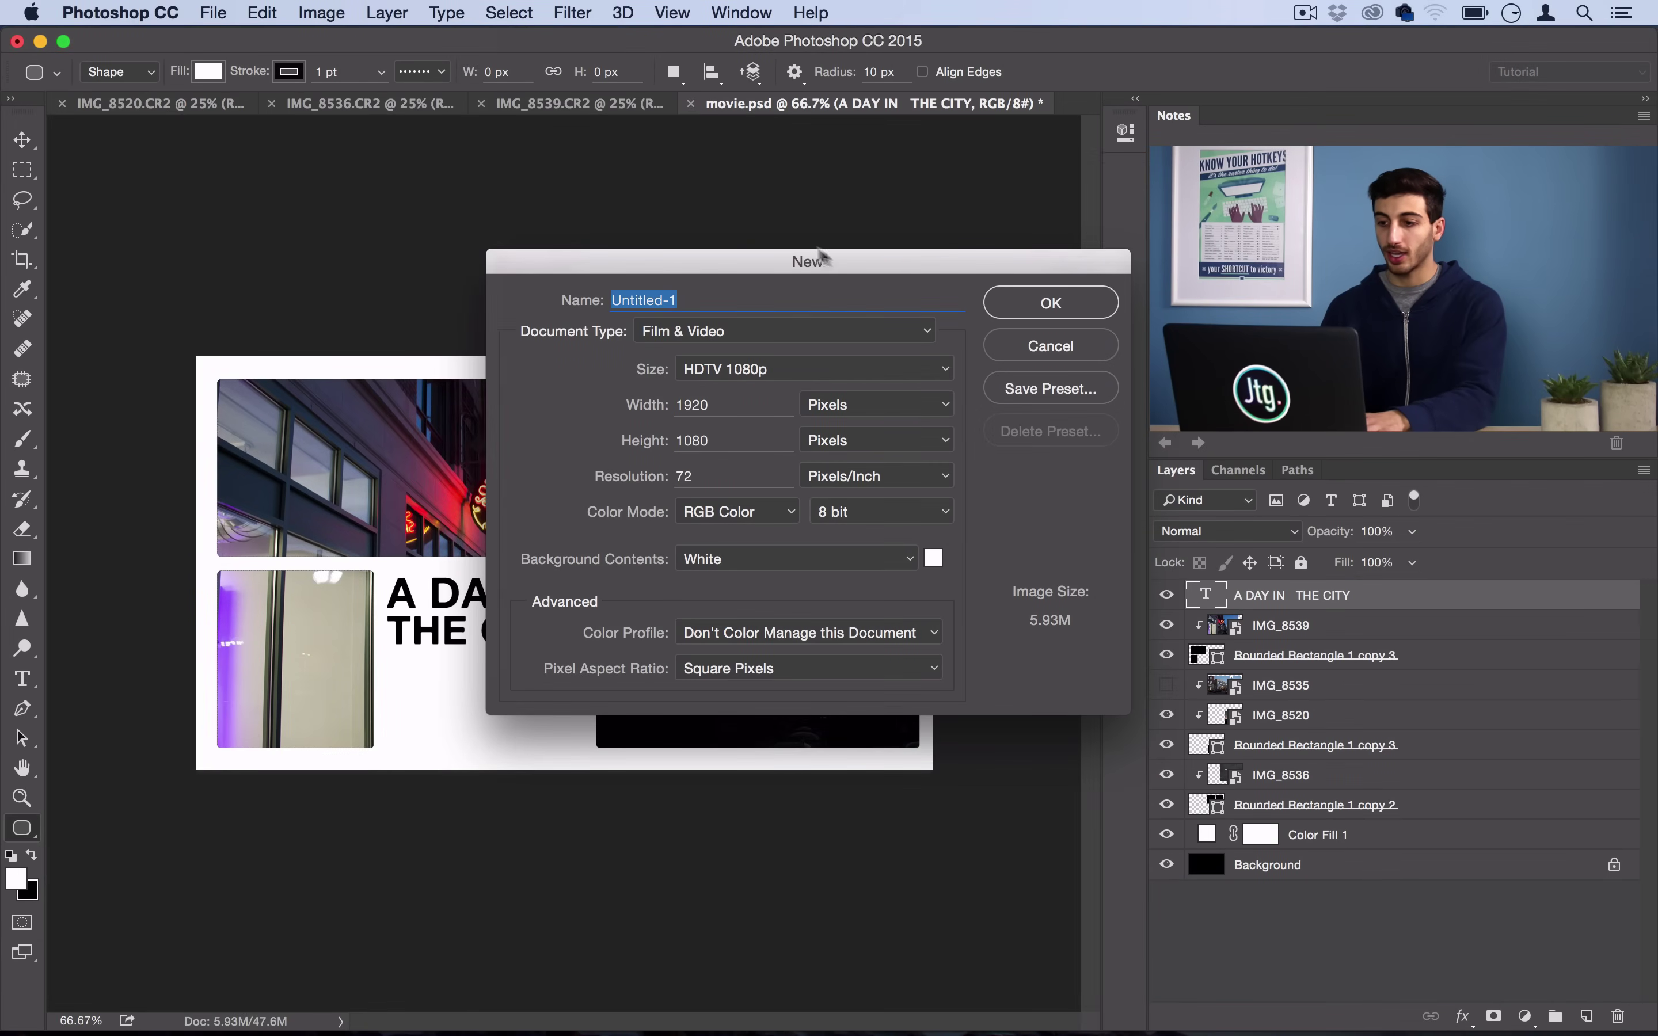
pyautogui.click(785, 328)
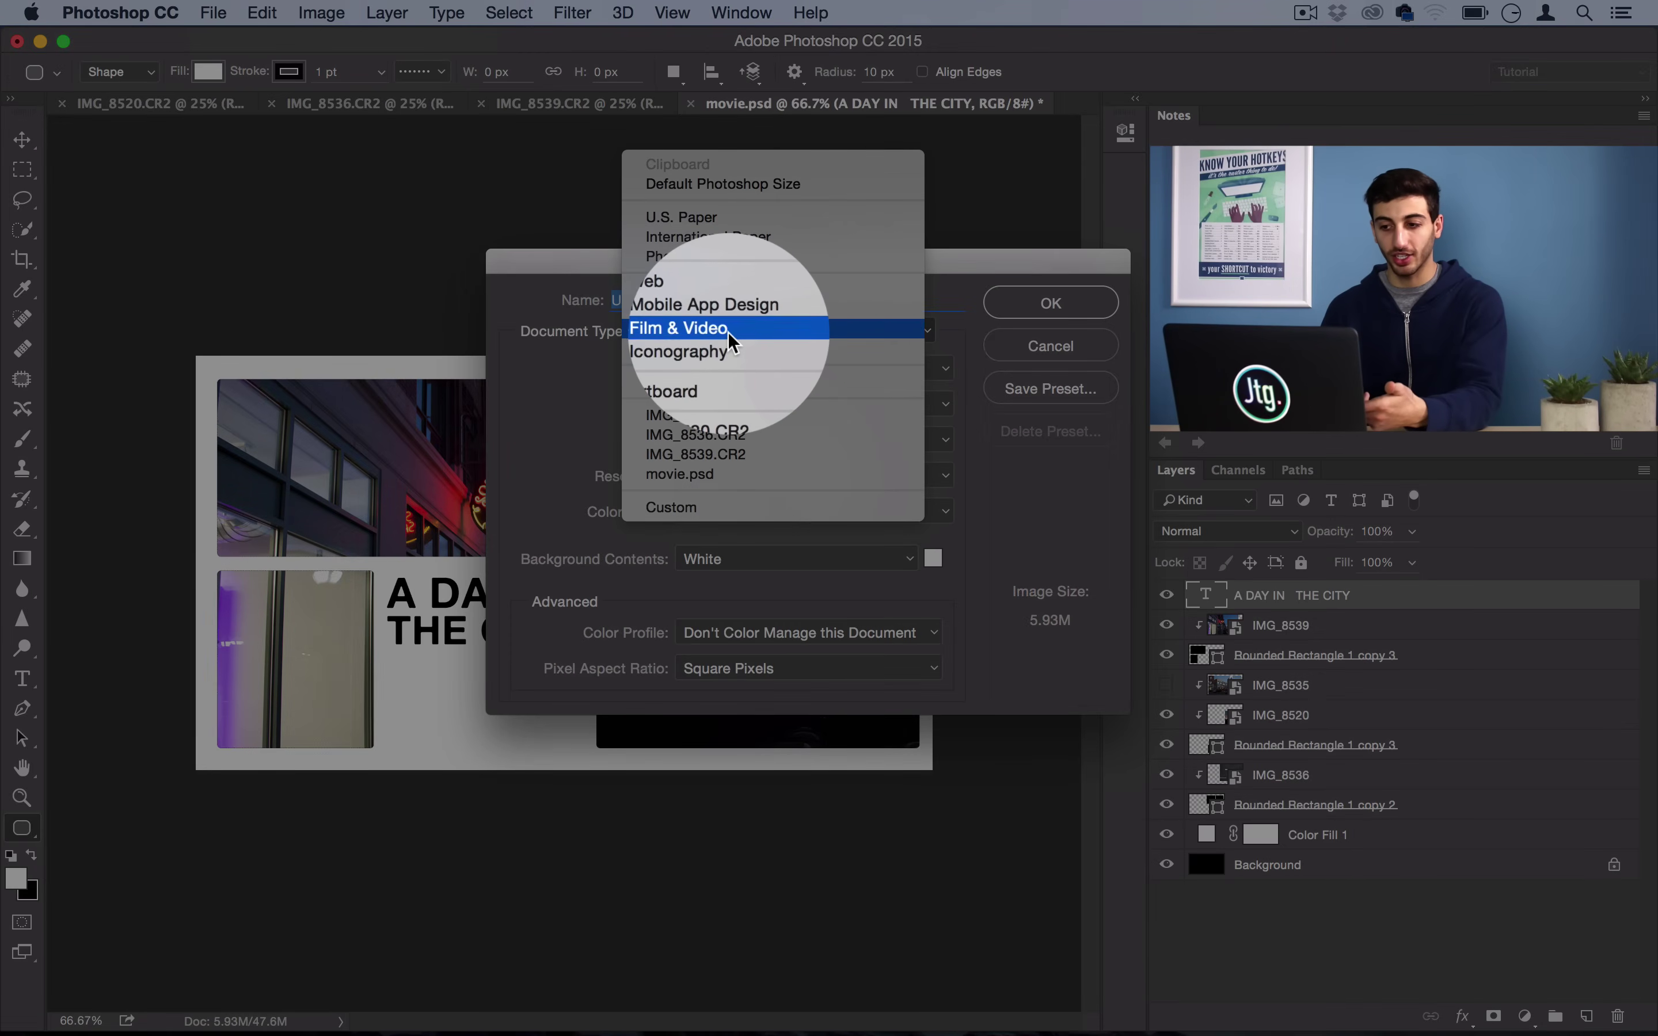
pyautogui.click(728, 332)
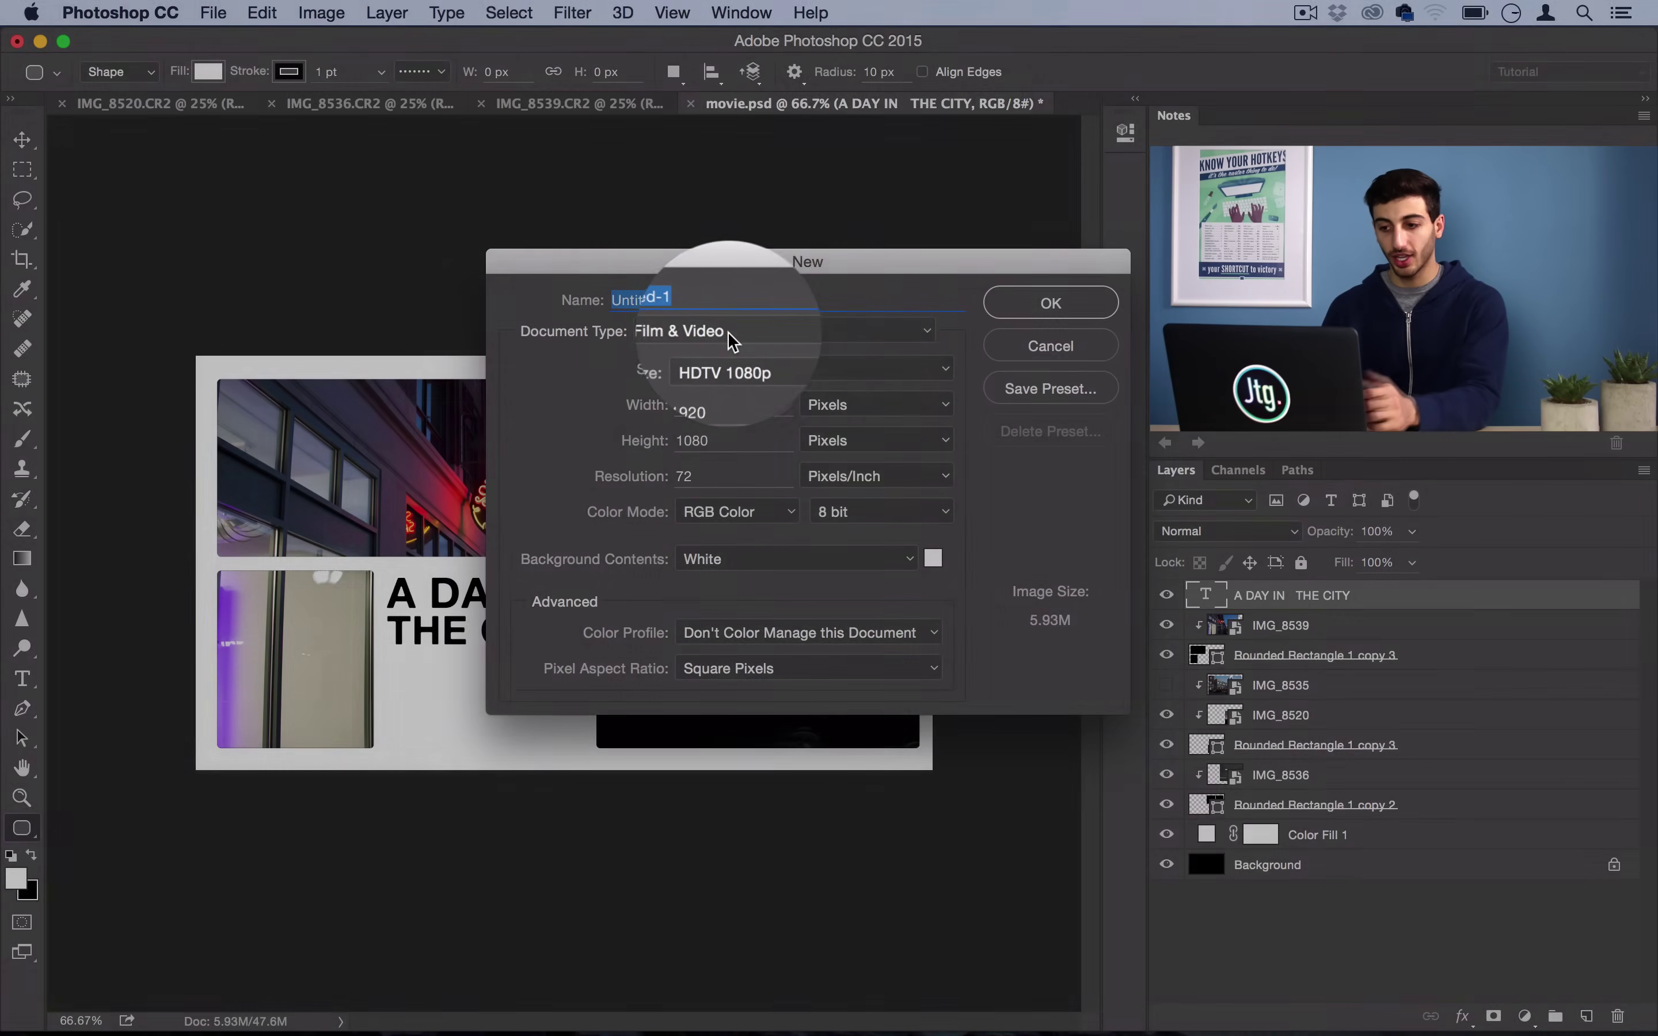
pyautogui.doubleClick(739, 409)
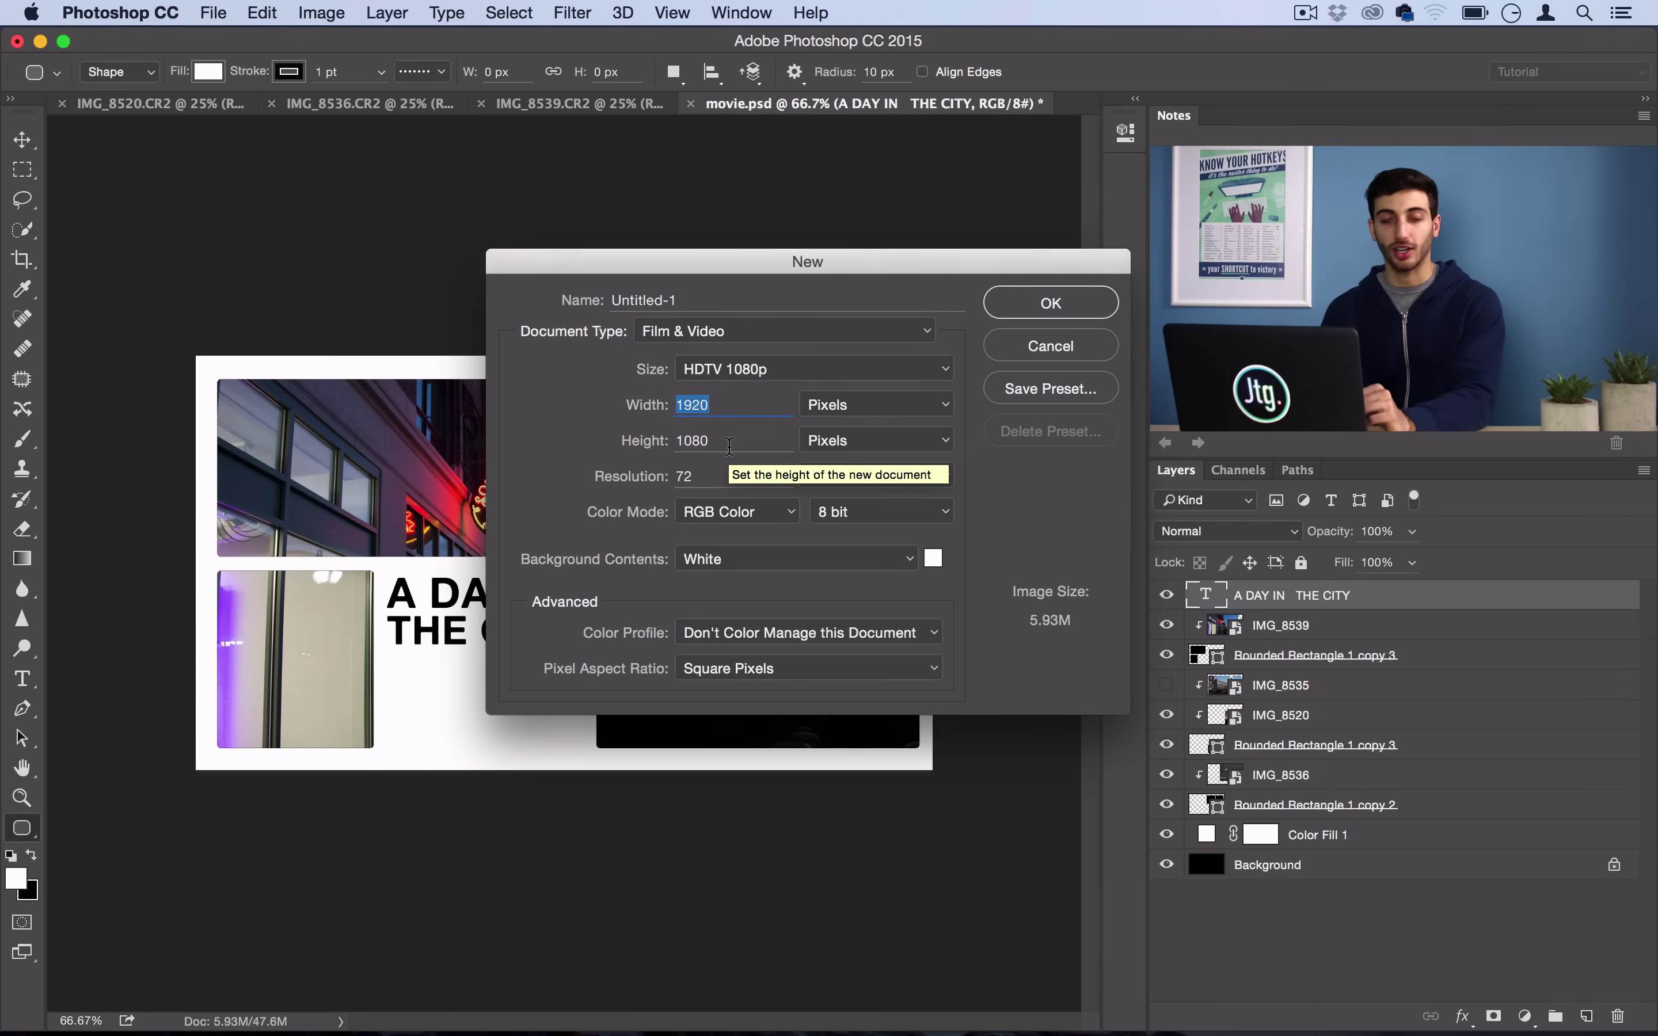
pyautogui.click(1052, 303)
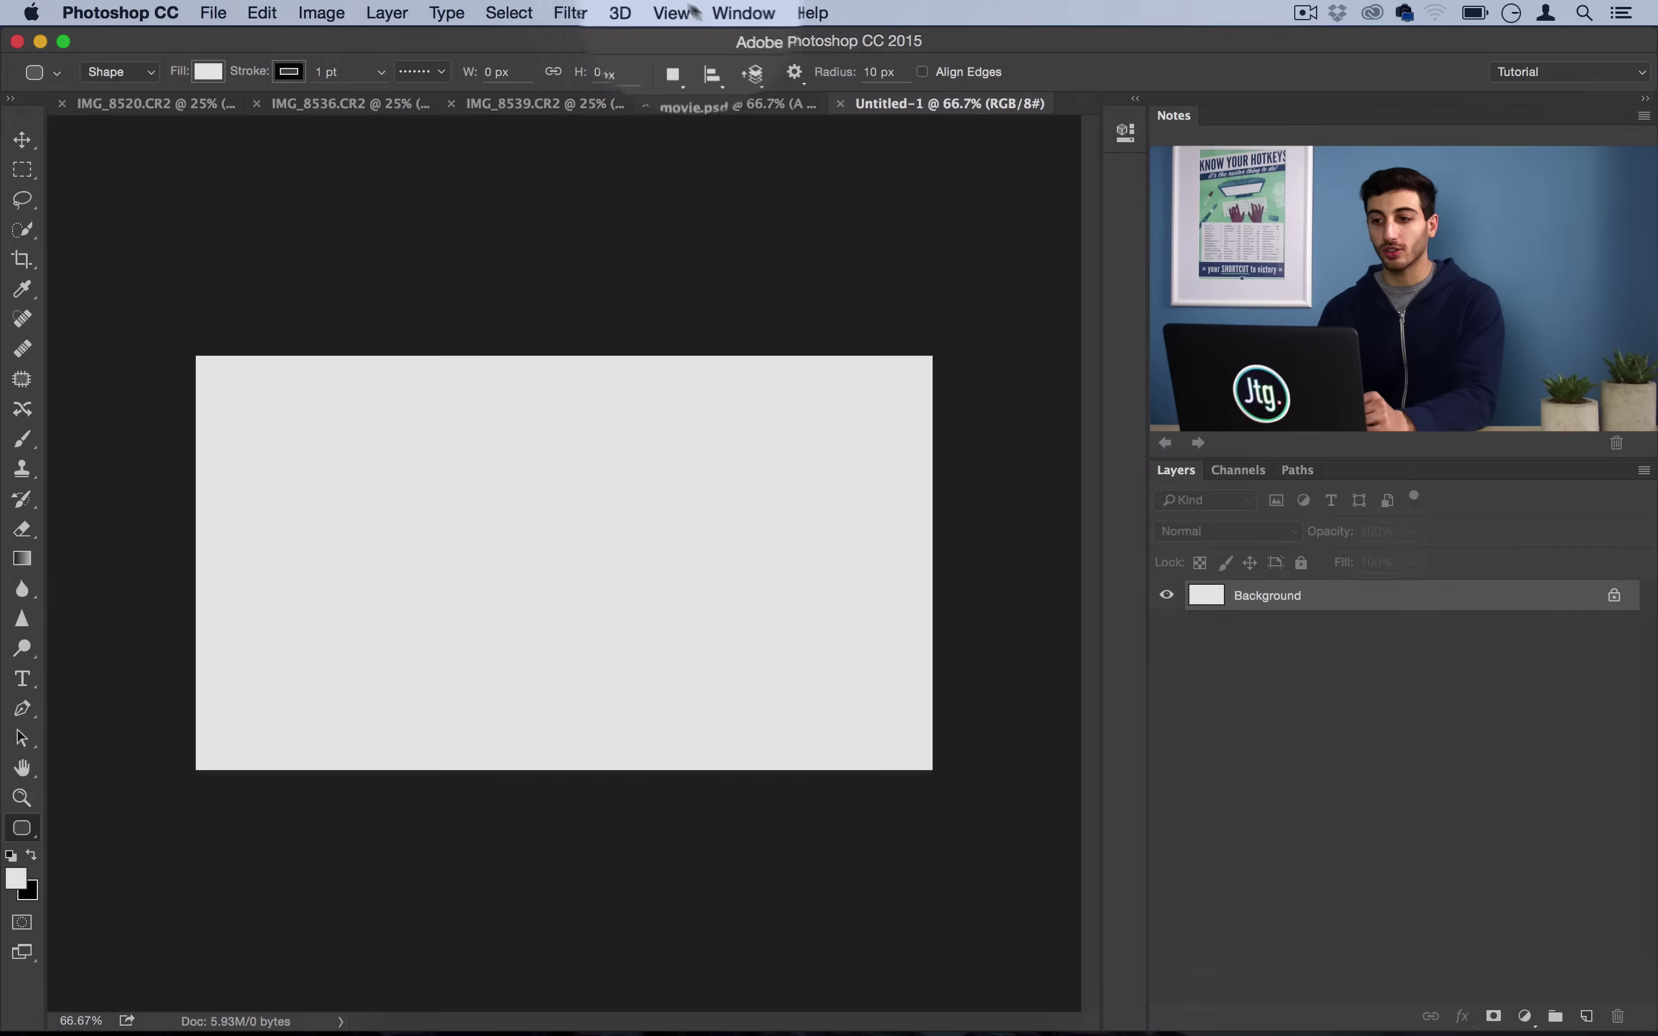
# Step: Toggle the guides on and off, then close movie.psd without saving
pyautogui.click(671, 12)
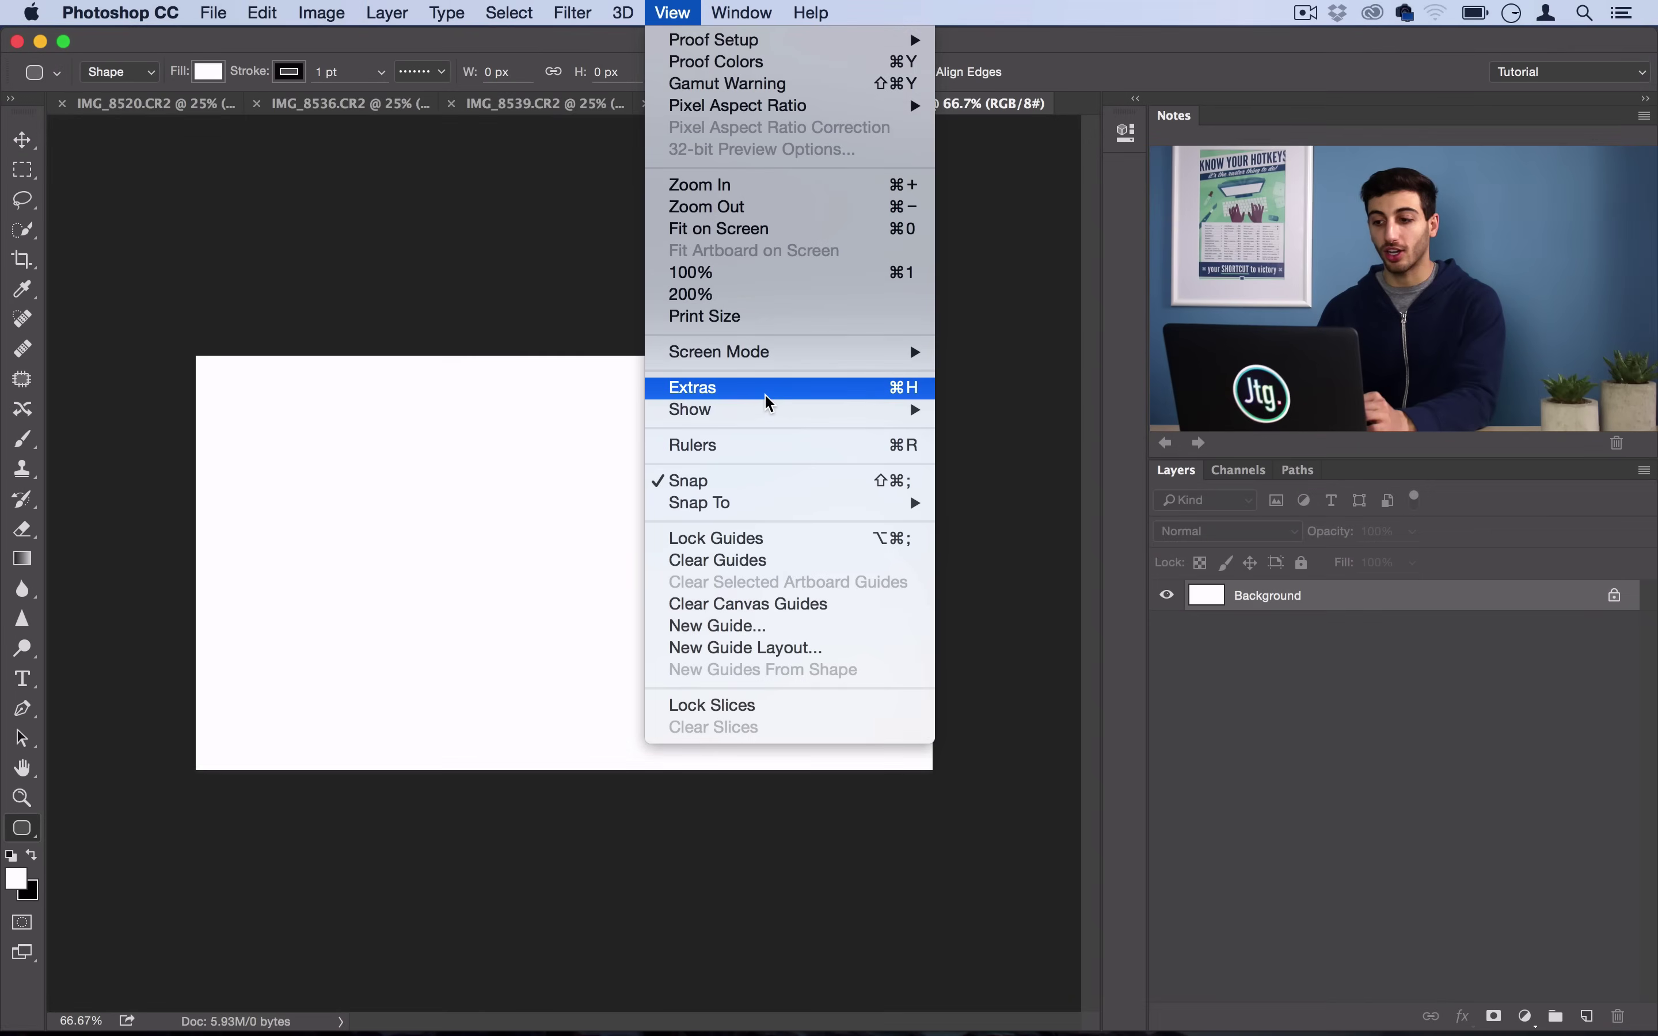
pyautogui.click(763, 388)
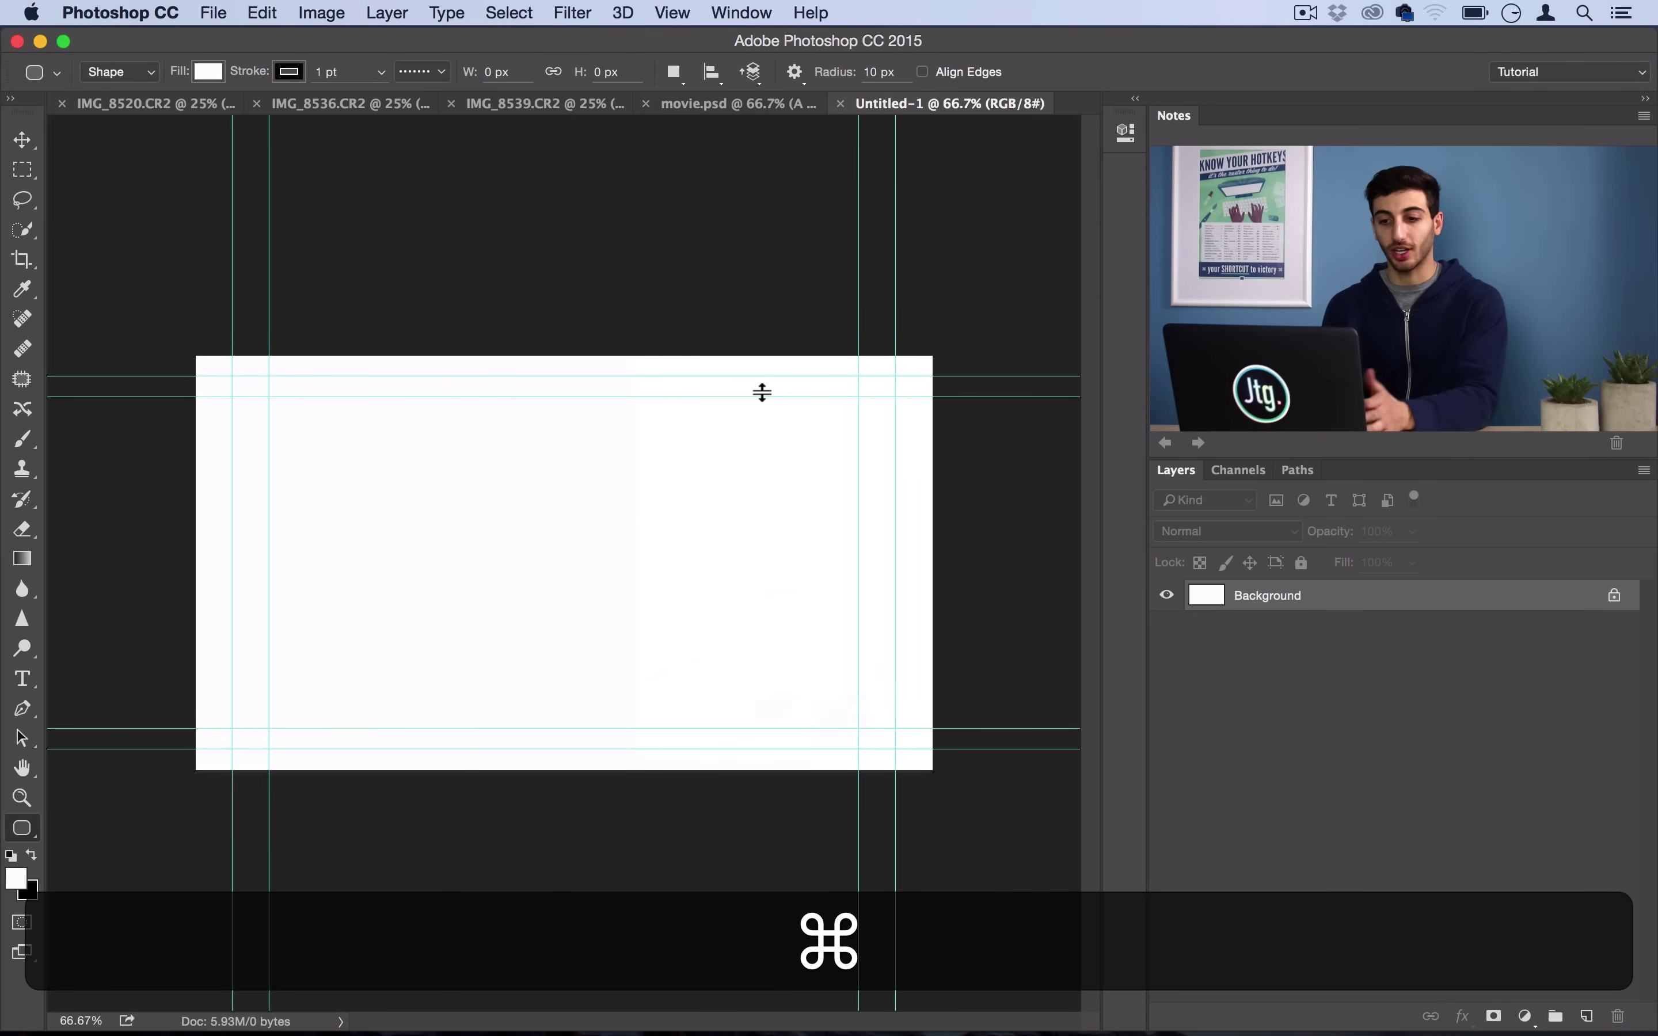
pyautogui.press('super+h')
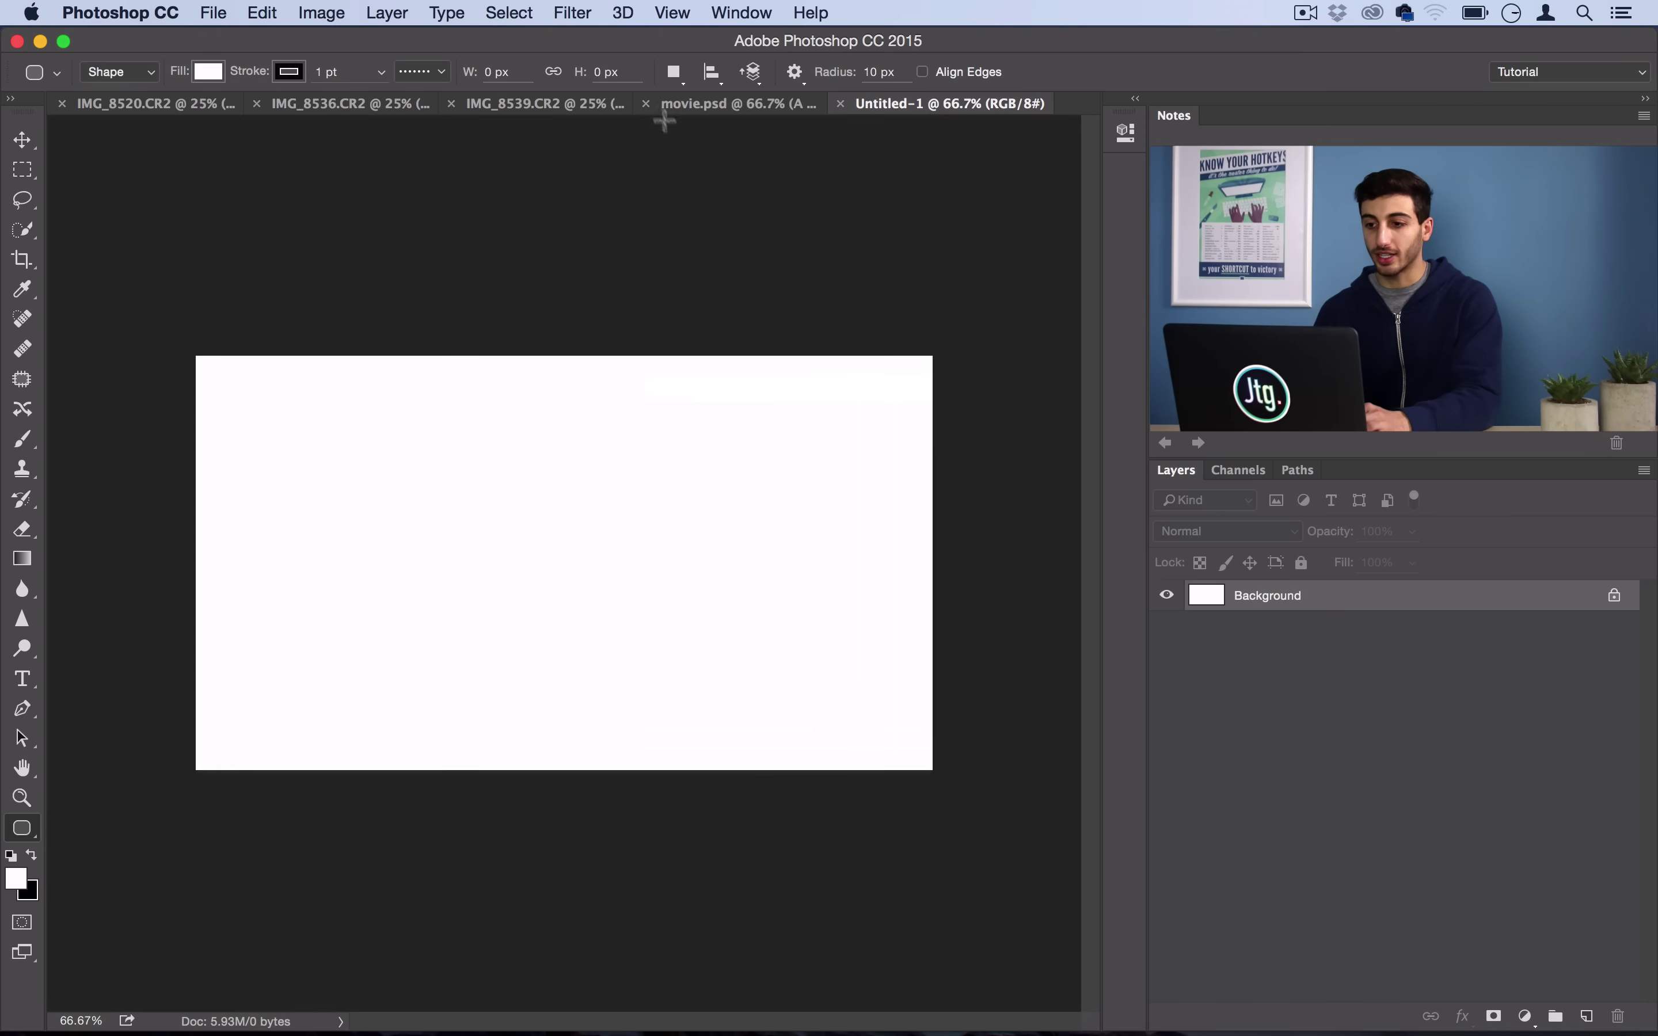
pyautogui.click(646, 104)
pyautogui.click(720, 375)
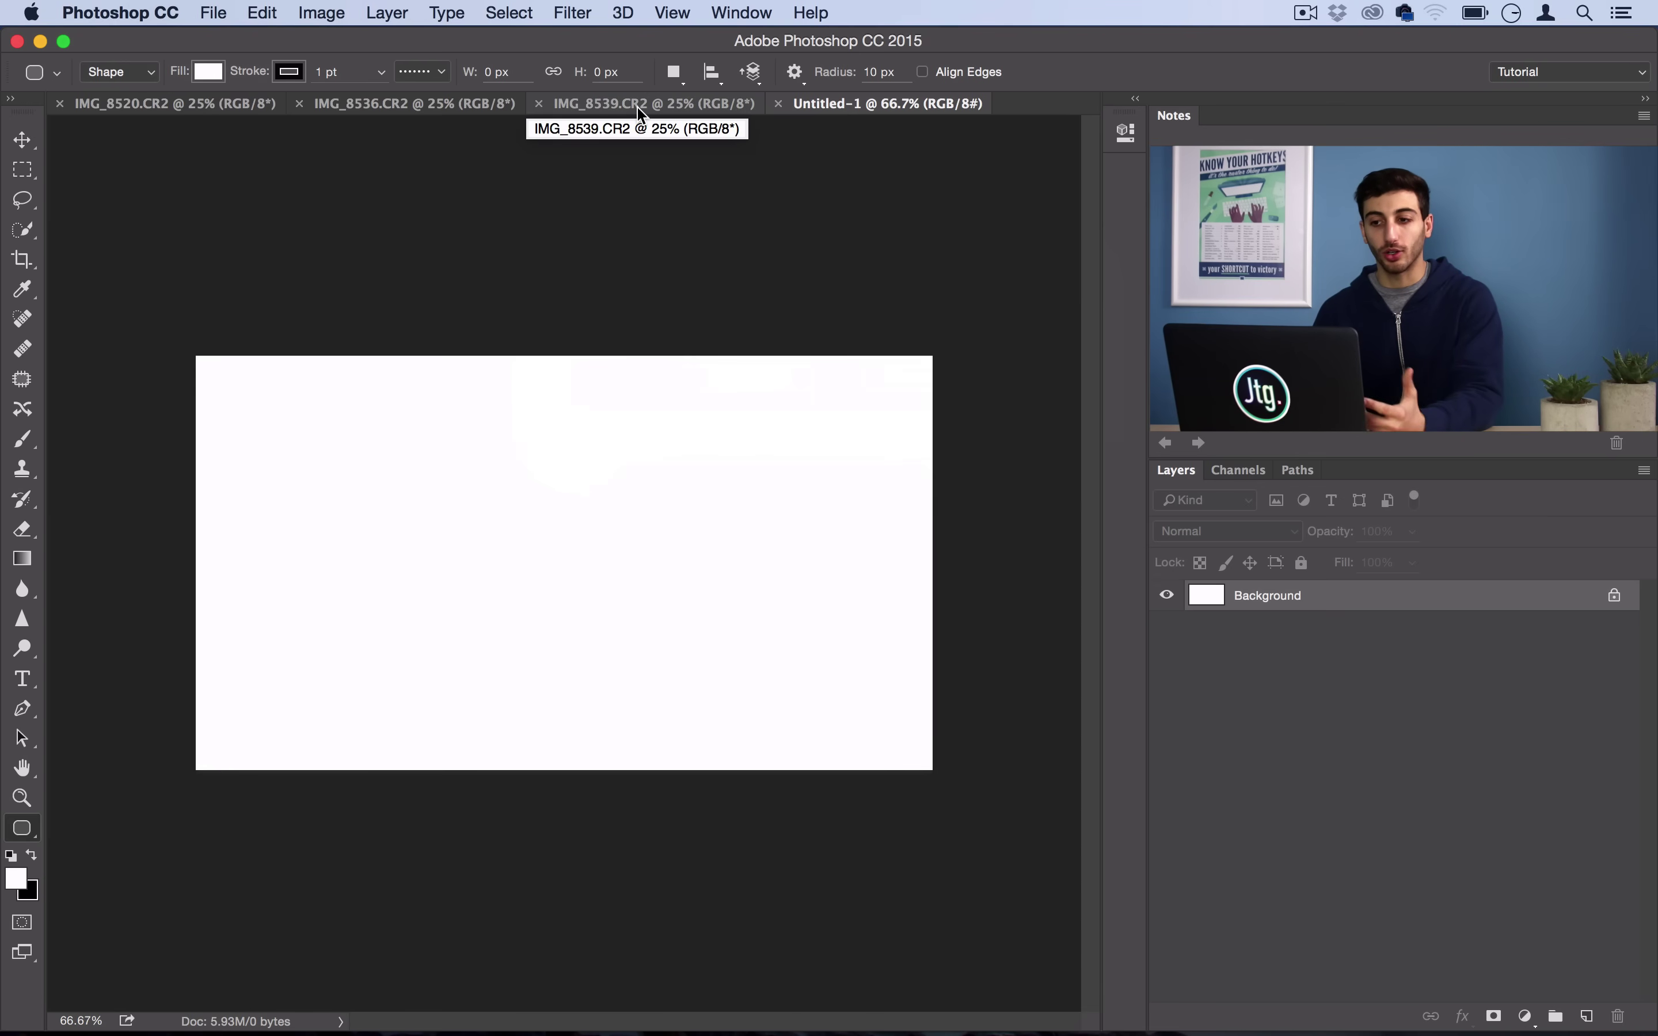
# Step: Look over the IMG_8539, IMG_8536 and IMG_8520 photos, then return to Untitled-1
pyautogui.click(641, 113)
pyautogui.click(444, 110)
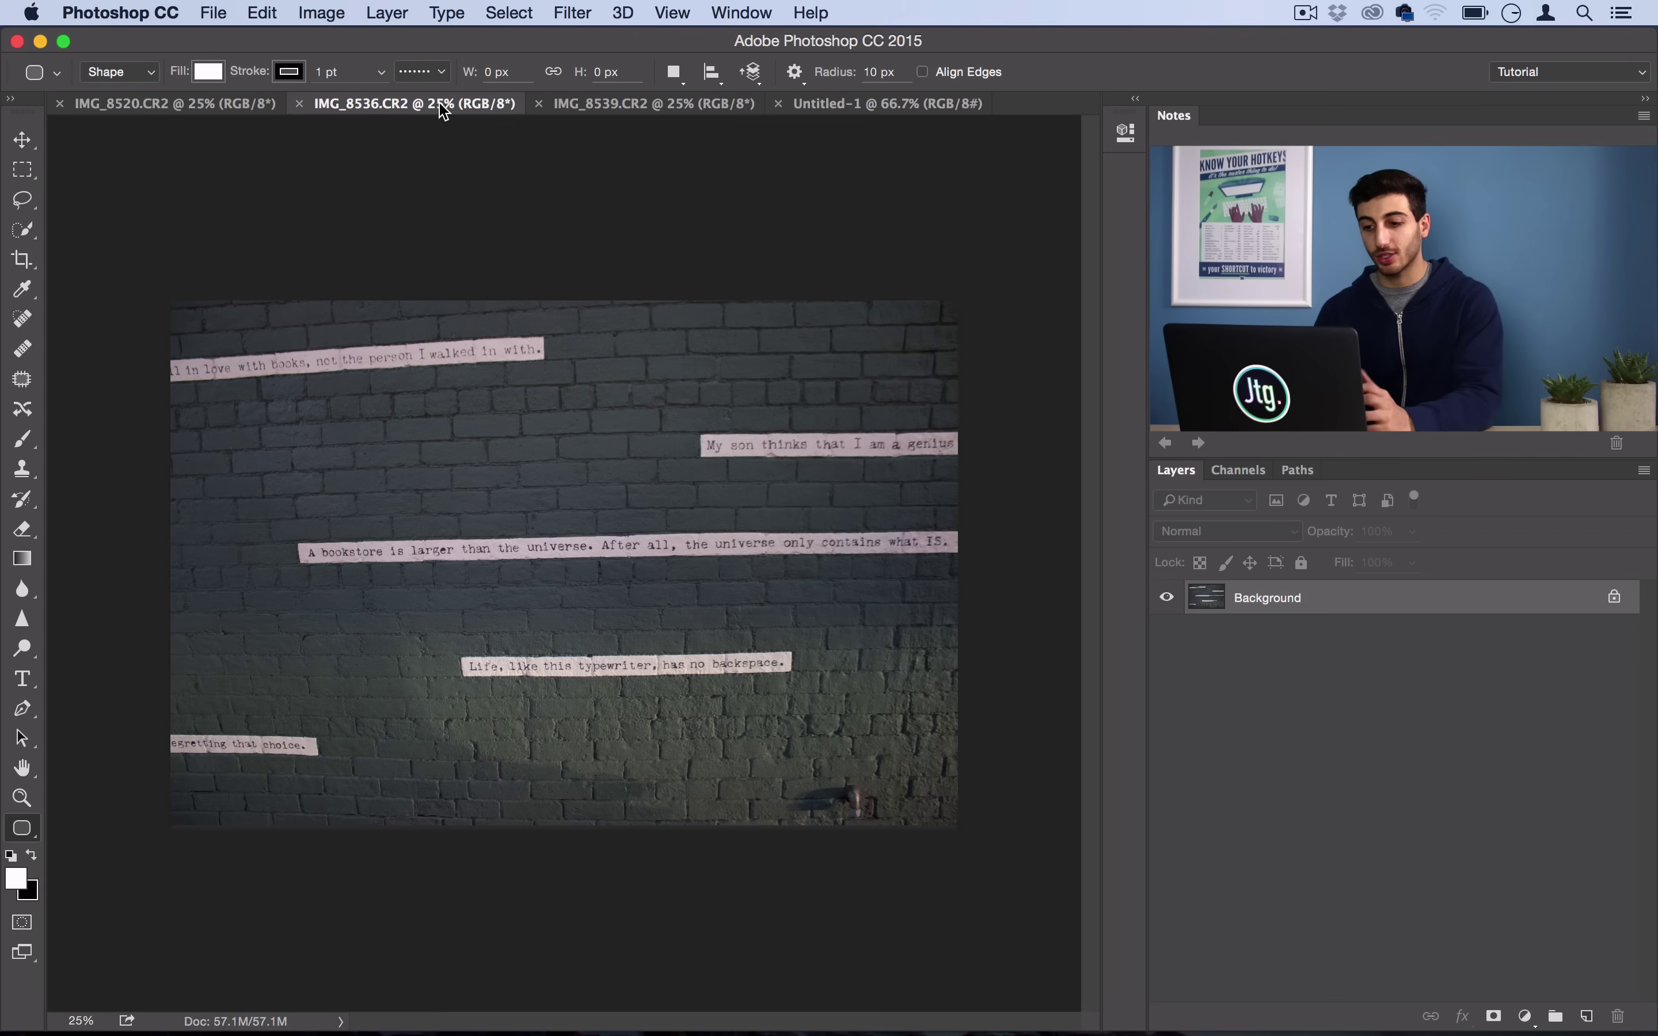
pyautogui.click(212, 110)
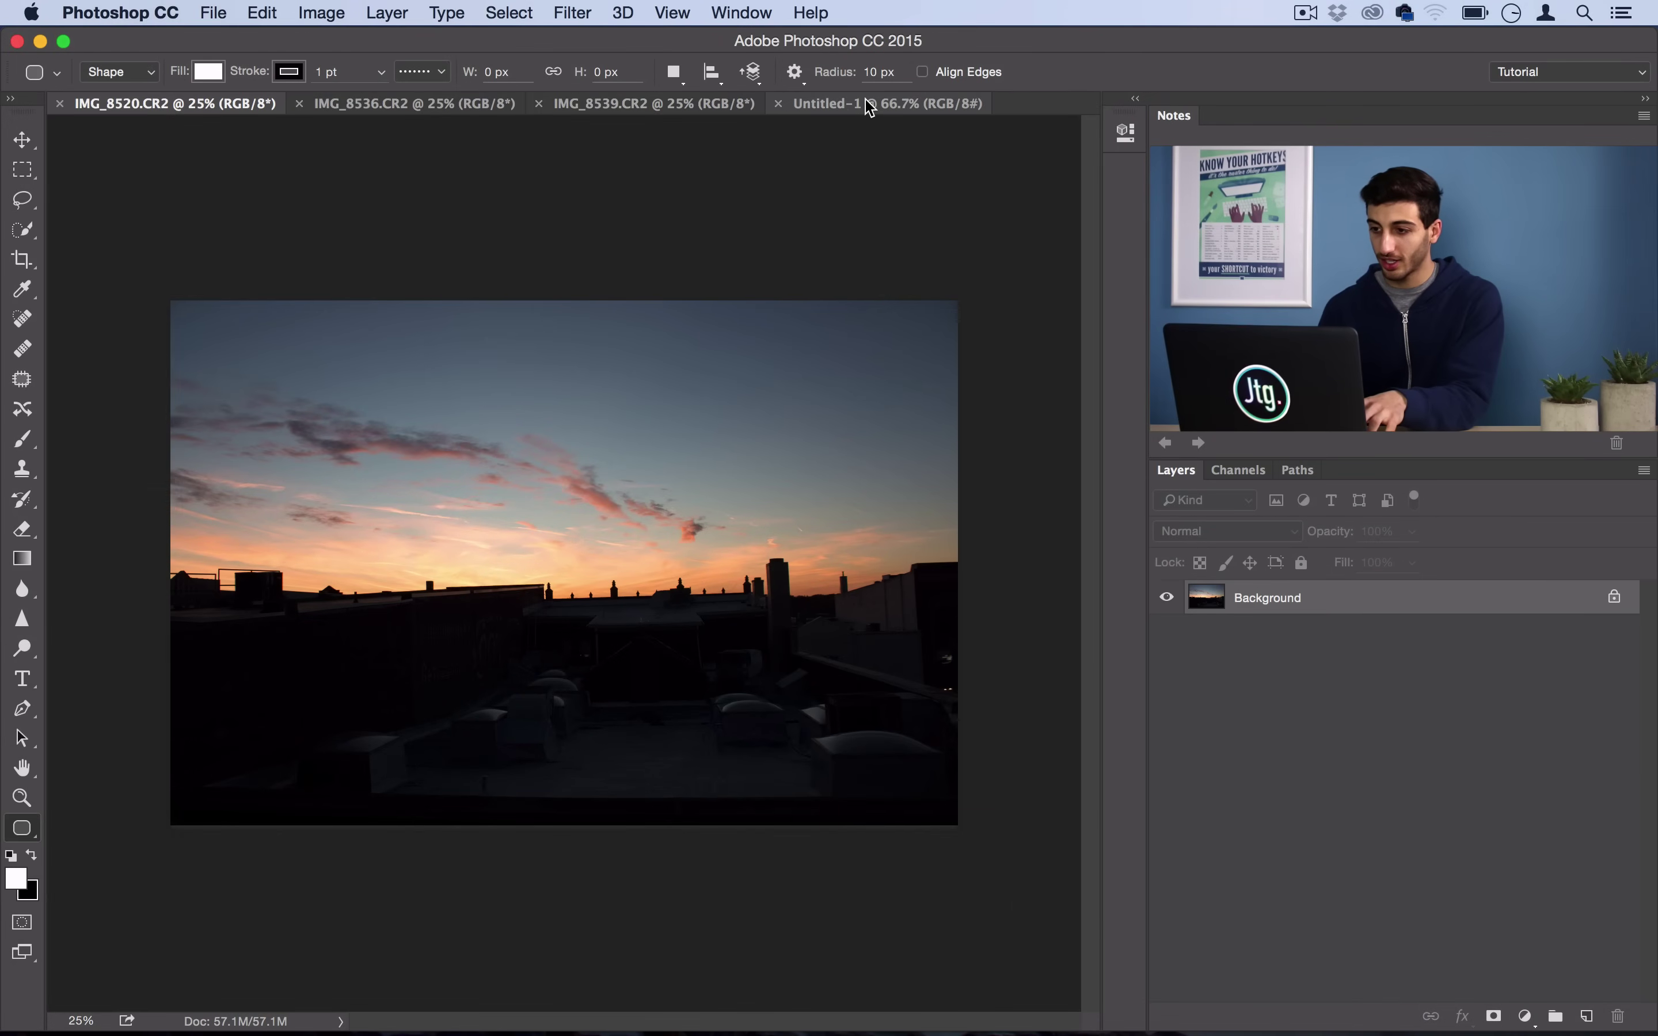
pyautogui.click(868, 104)
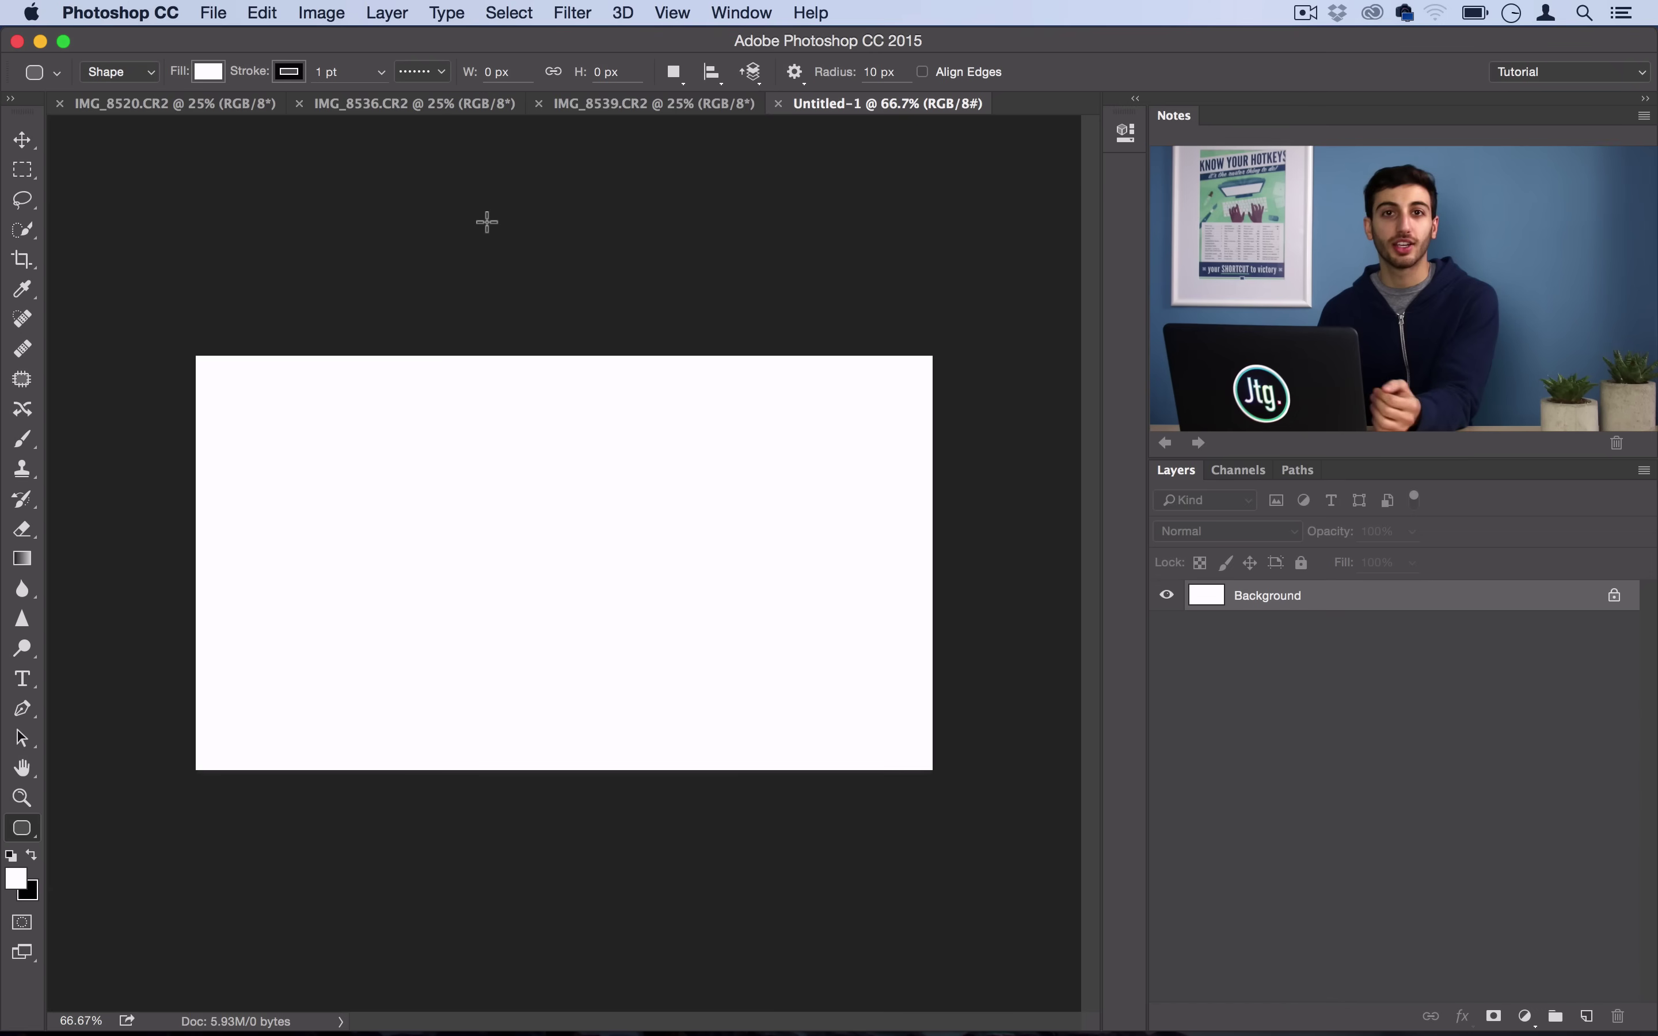
# Step: Switch to the Rounded Rectangle Tool and set its corner radius to 15 px
pyautogui.rightClick(26, 828)
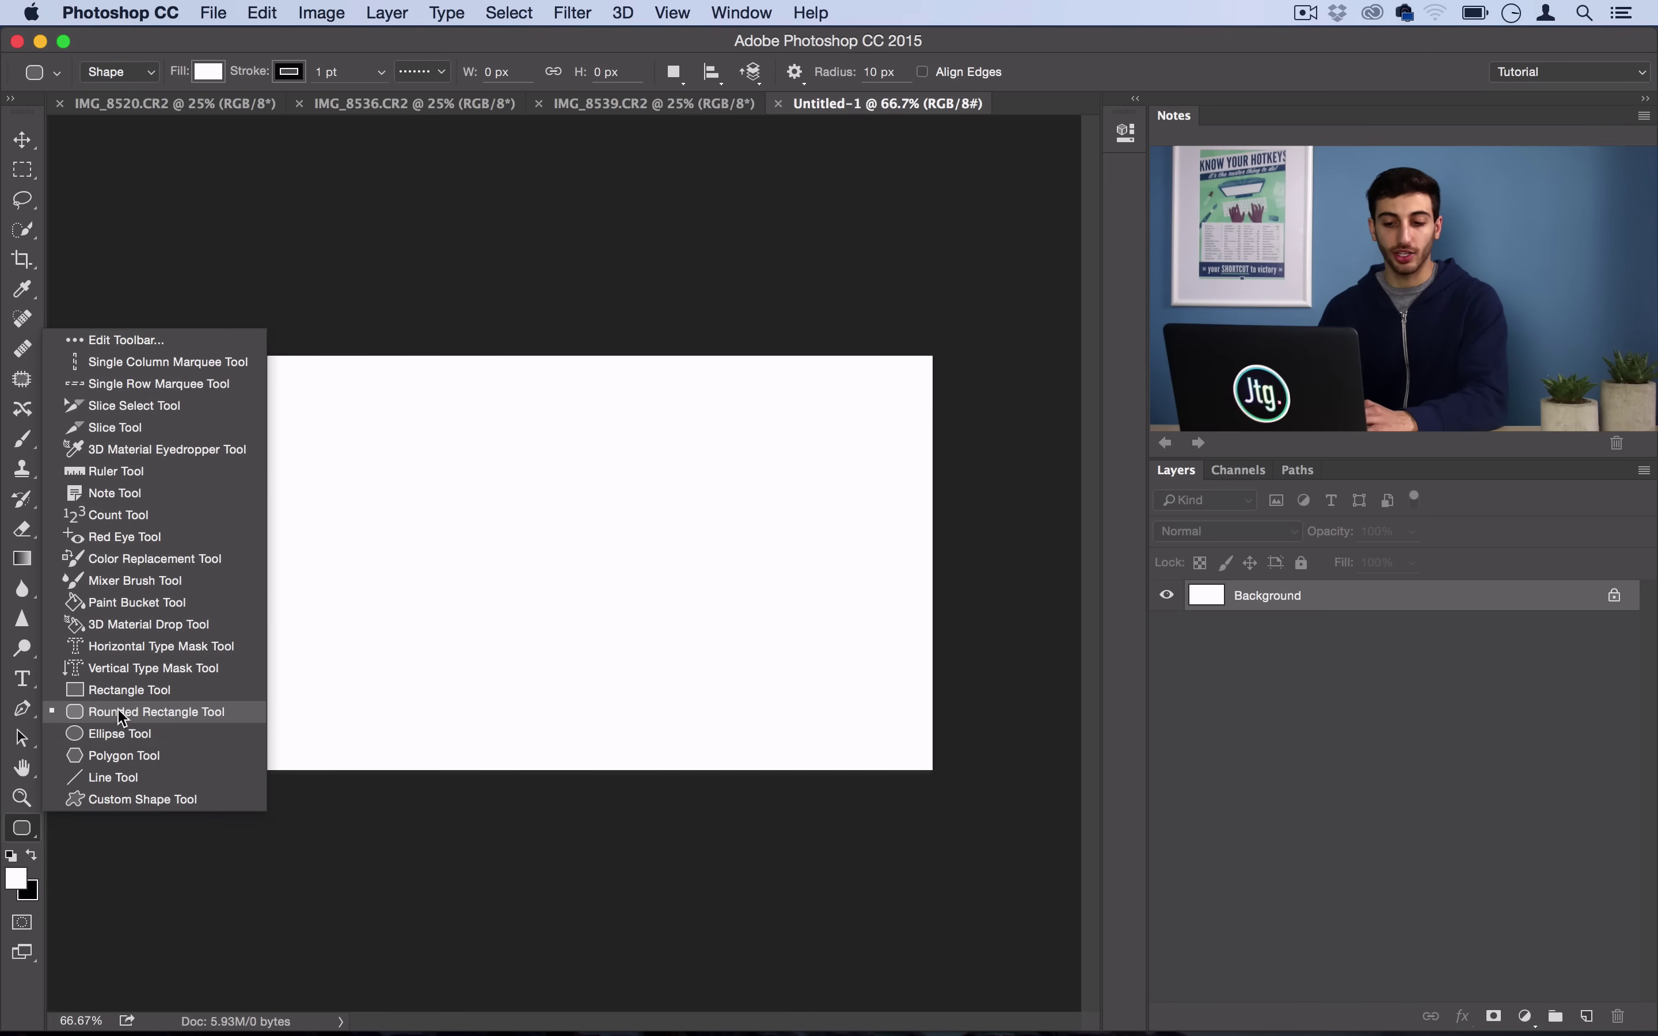
pyautogui.click(127, 713)
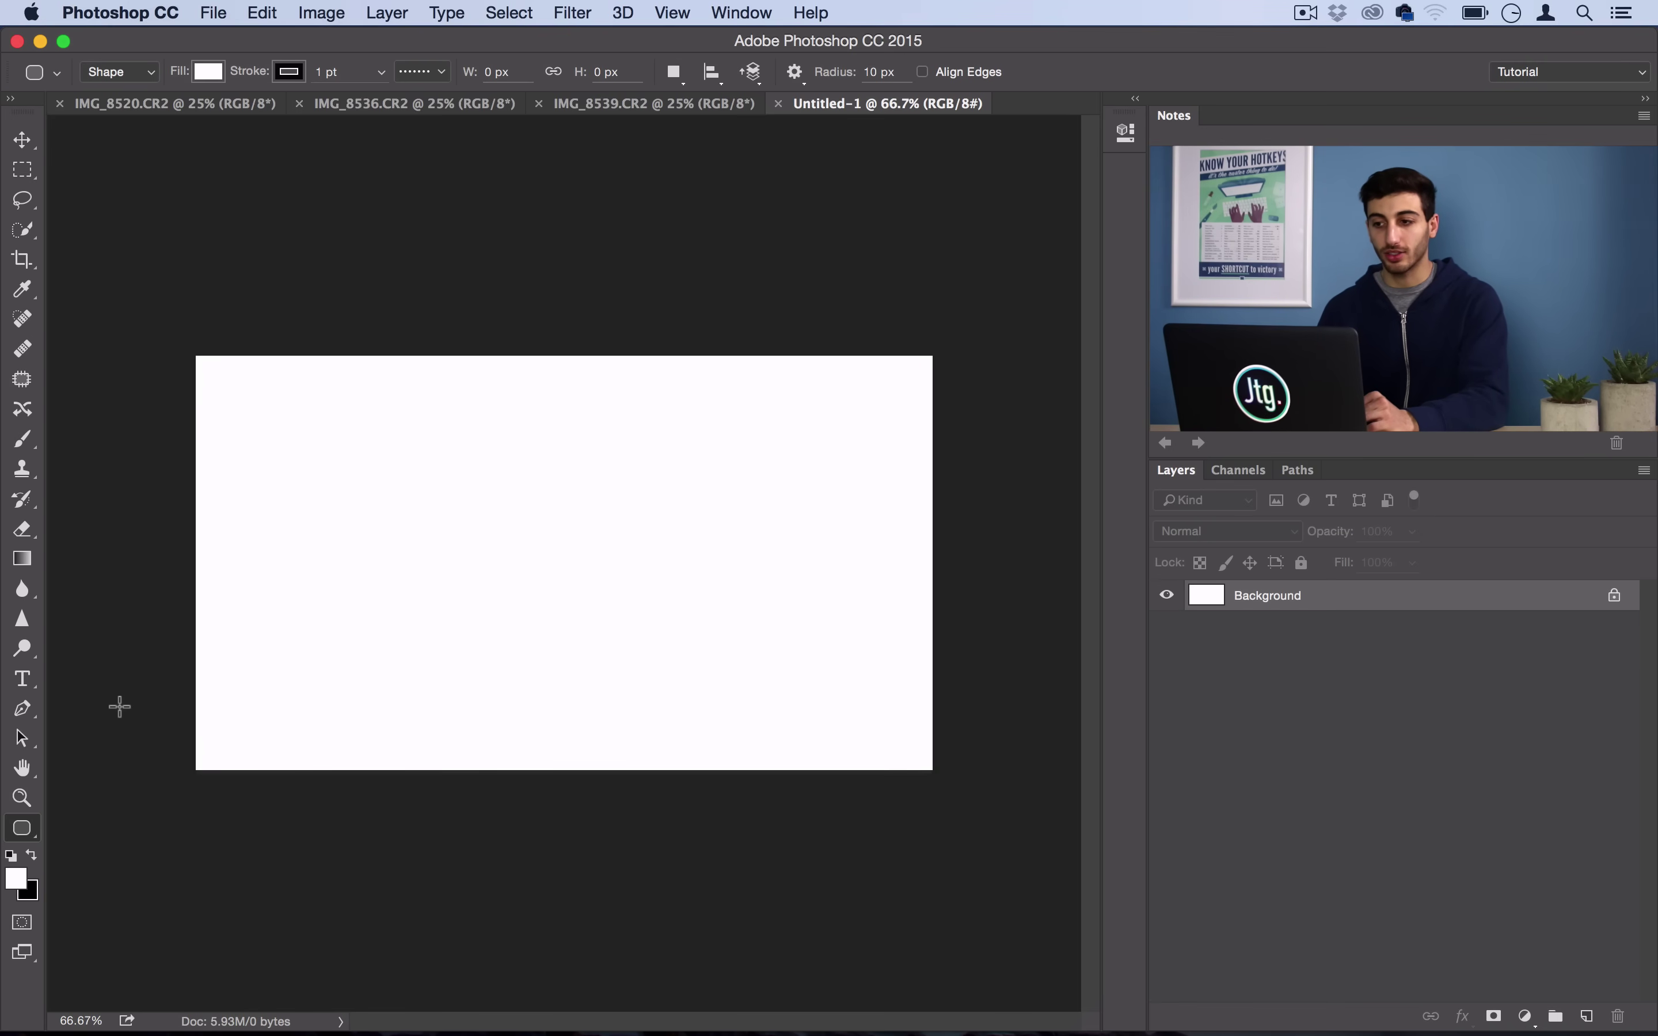
pyautogui.click(806, 72)
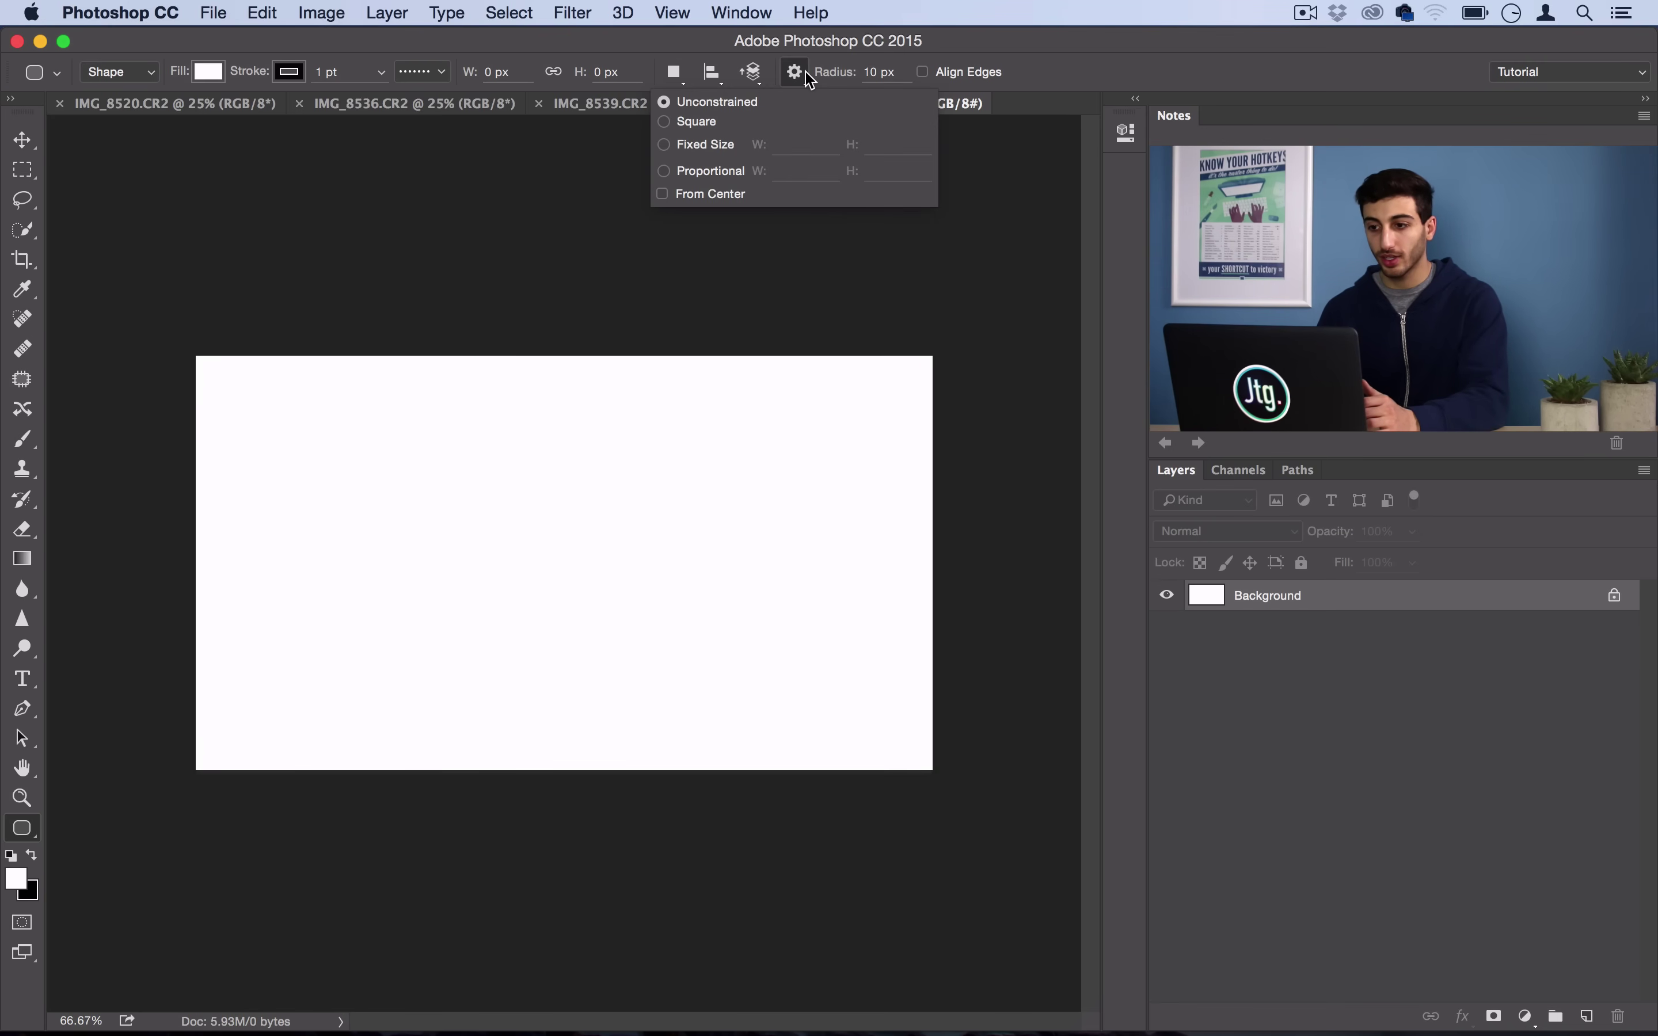
pyautogui.click(807, 74)
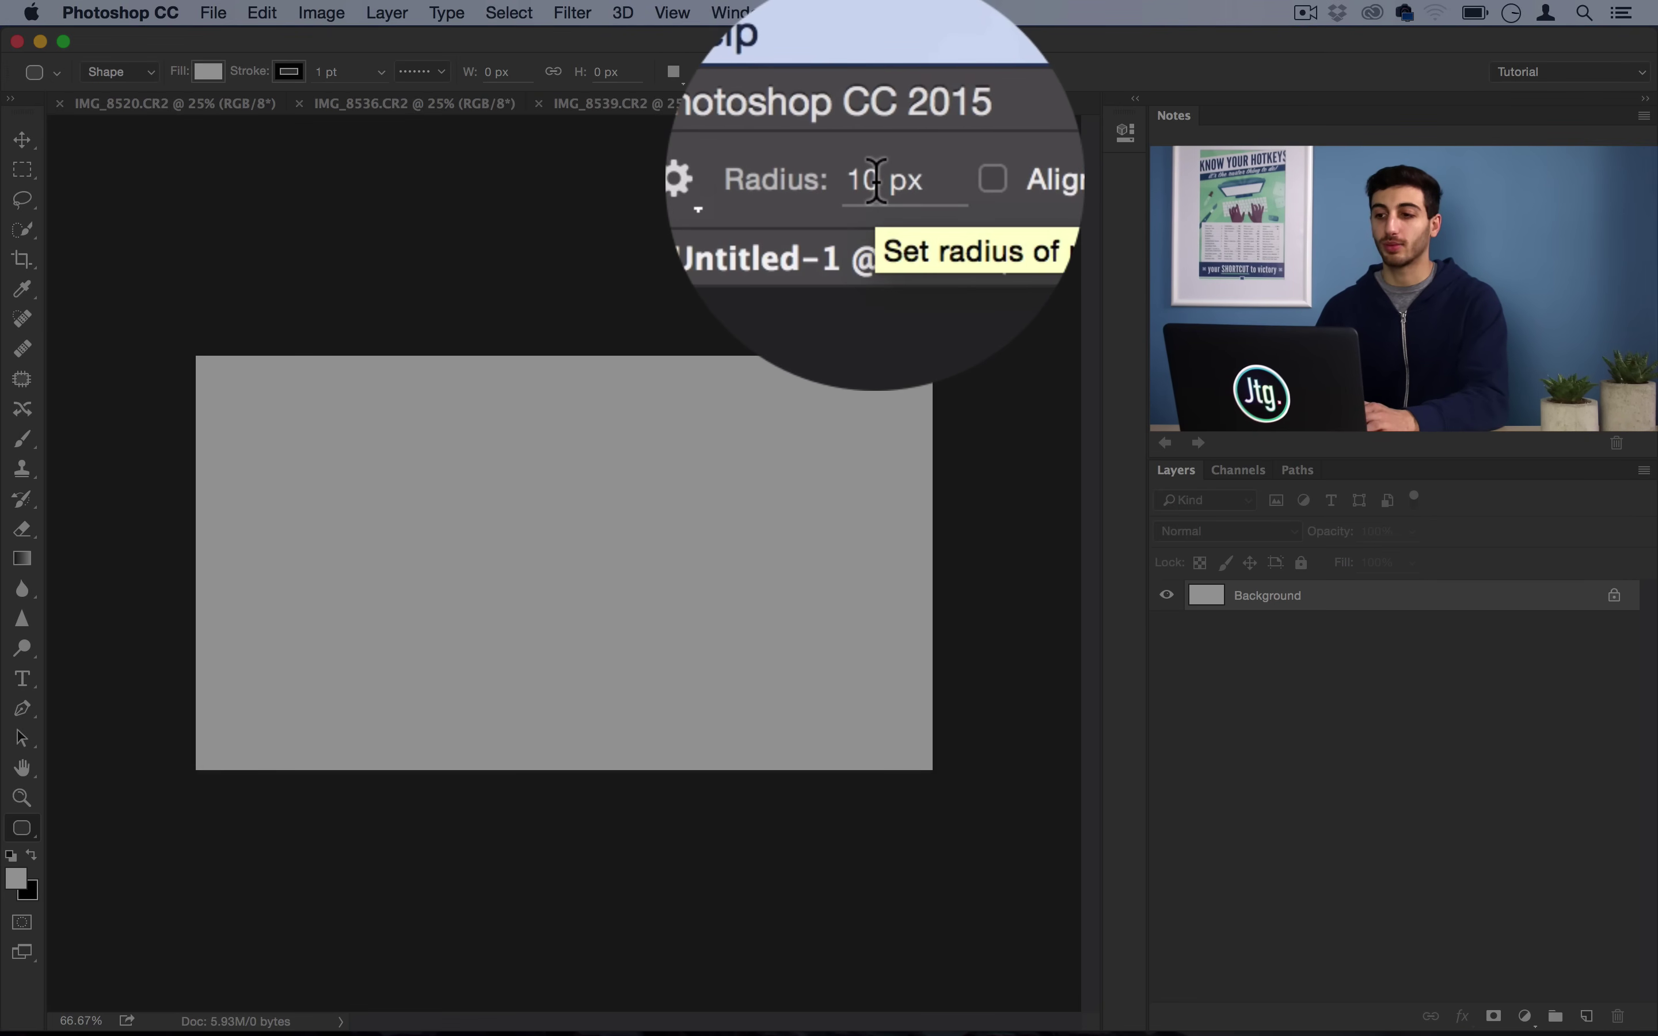
pyautogui.click(880, 72)
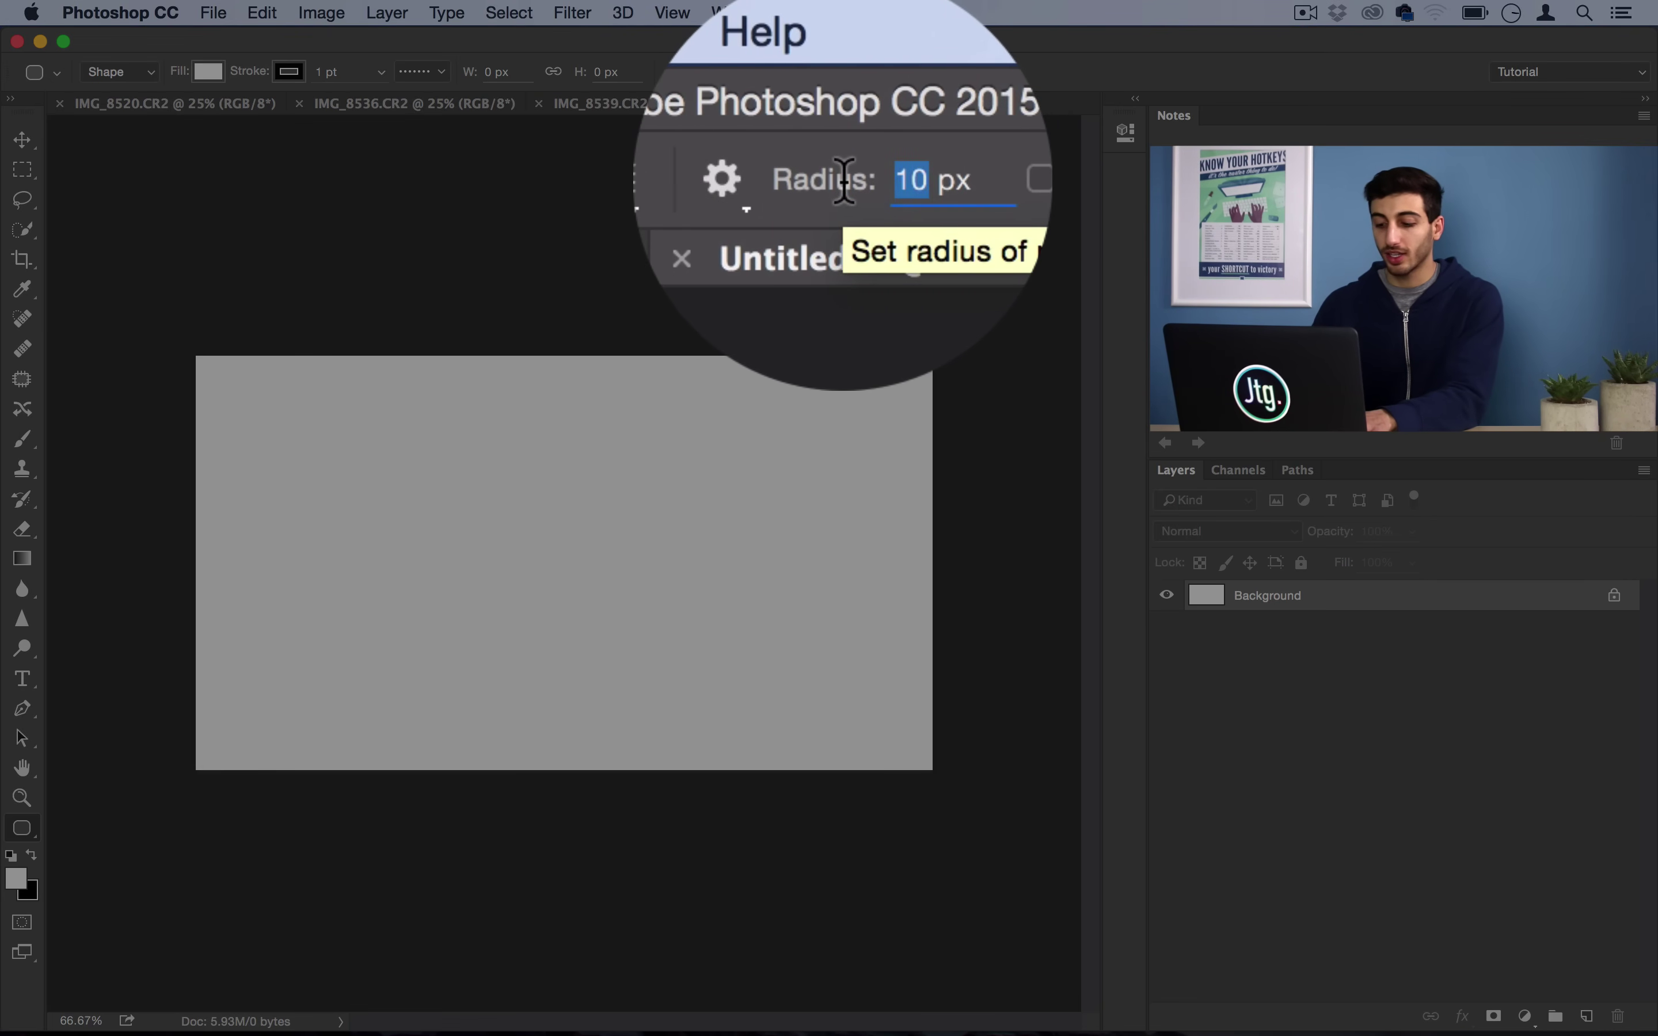
pyautogui.write('15')
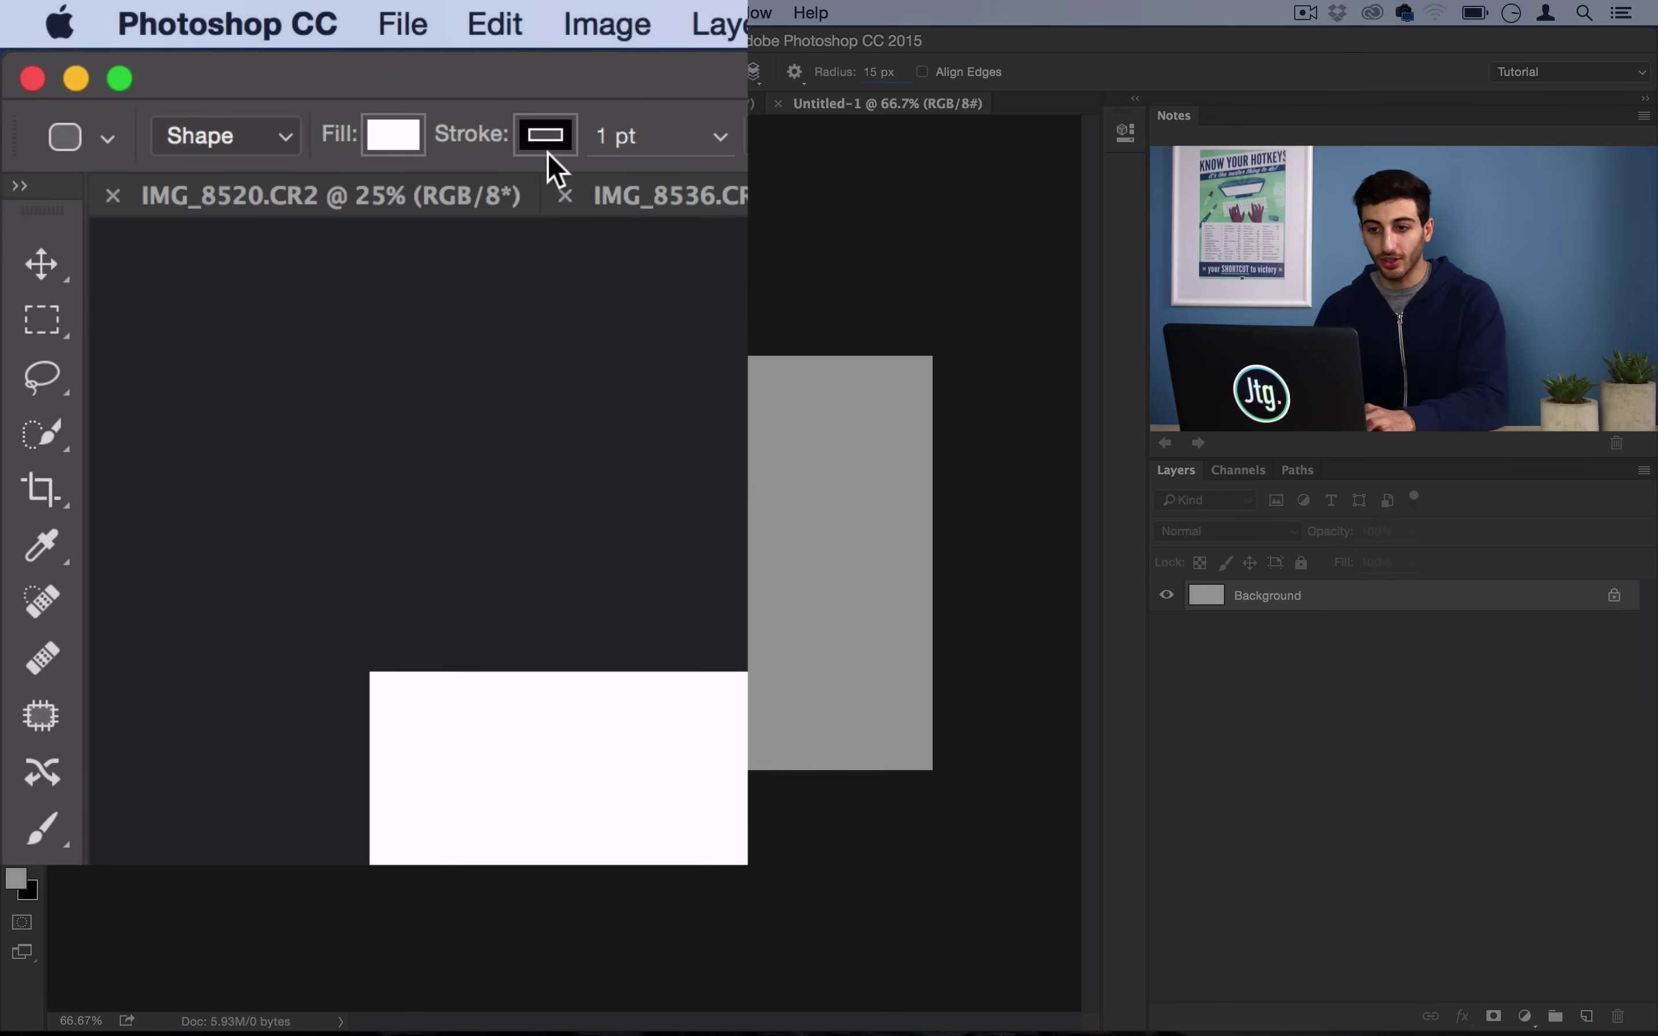
# Step: Give new shapes no stroke and a black fill
pyautogui.click(300, 72)
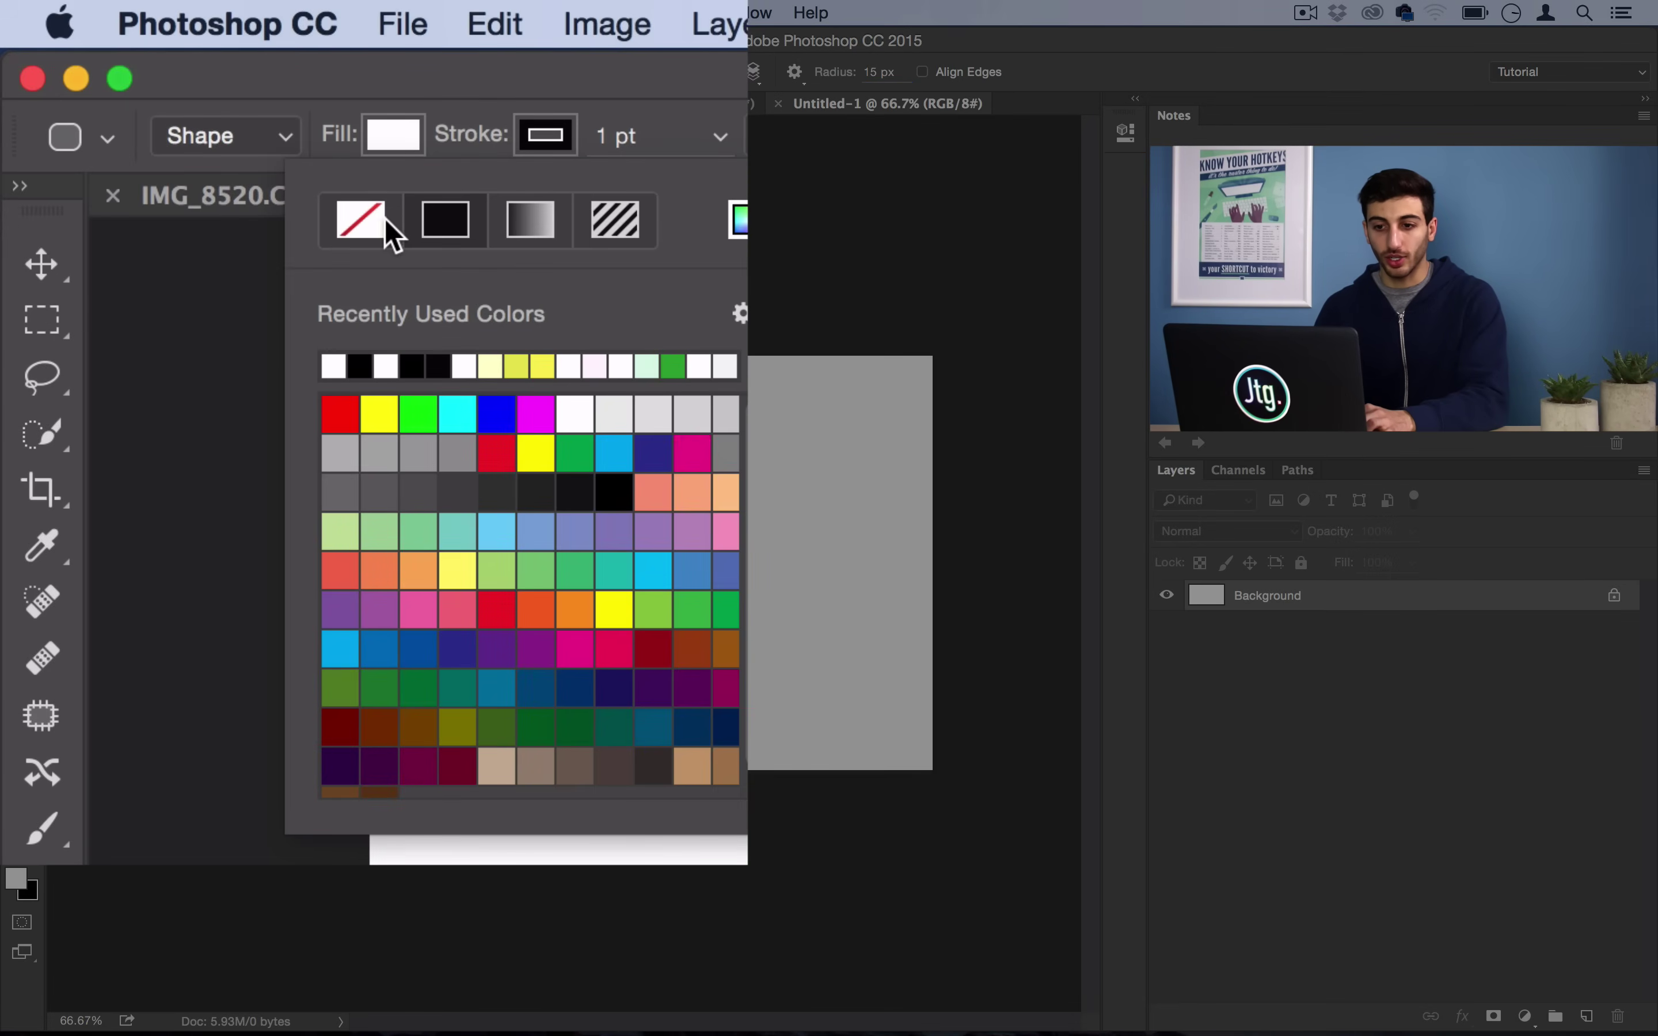
pyautogui.click(363, 227)
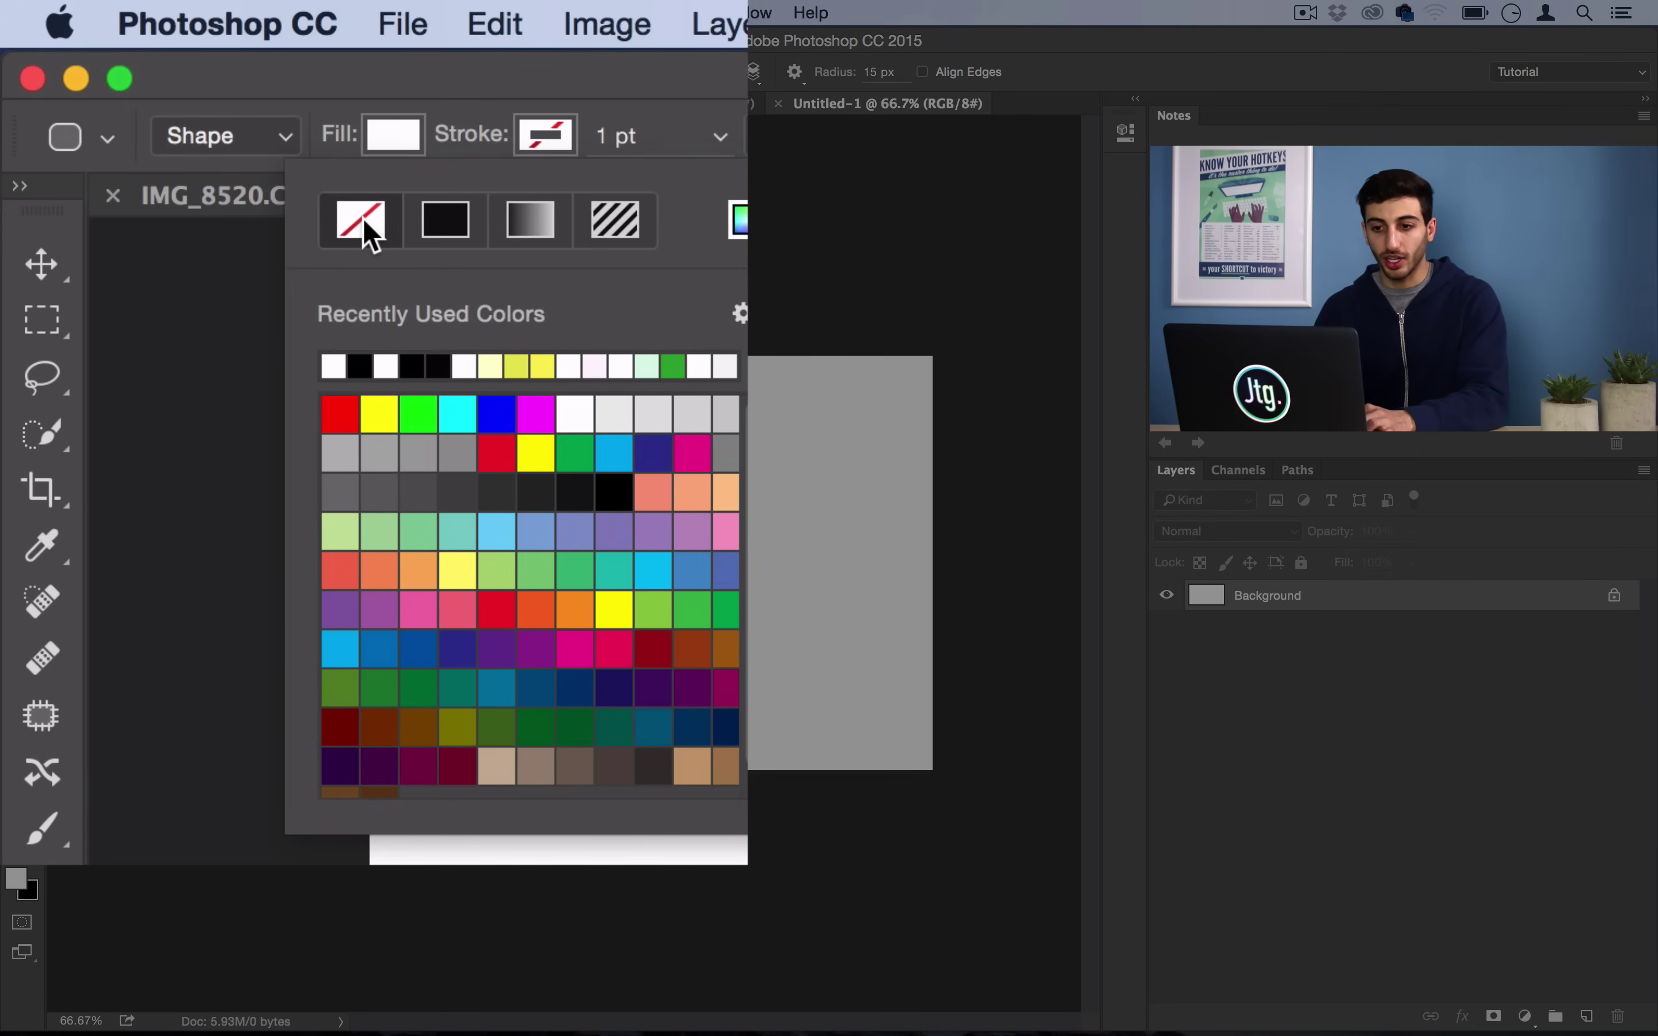
pyautogui.click(405, 126)
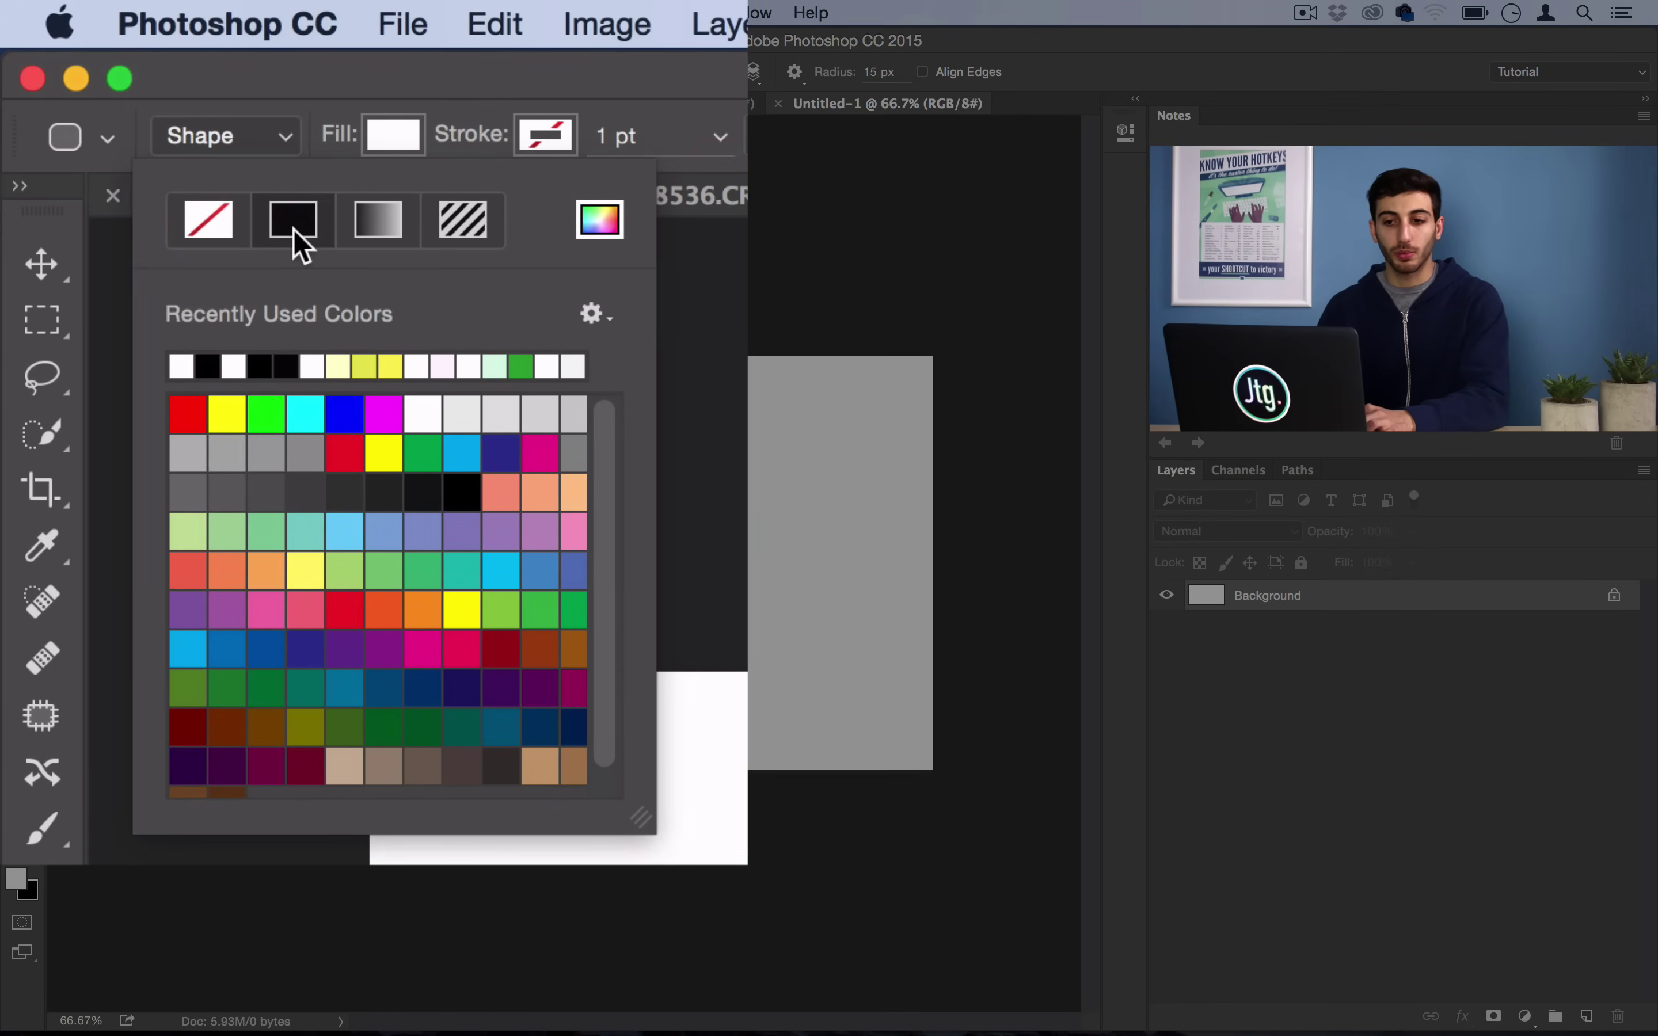
pyautogui.click(271, 370)
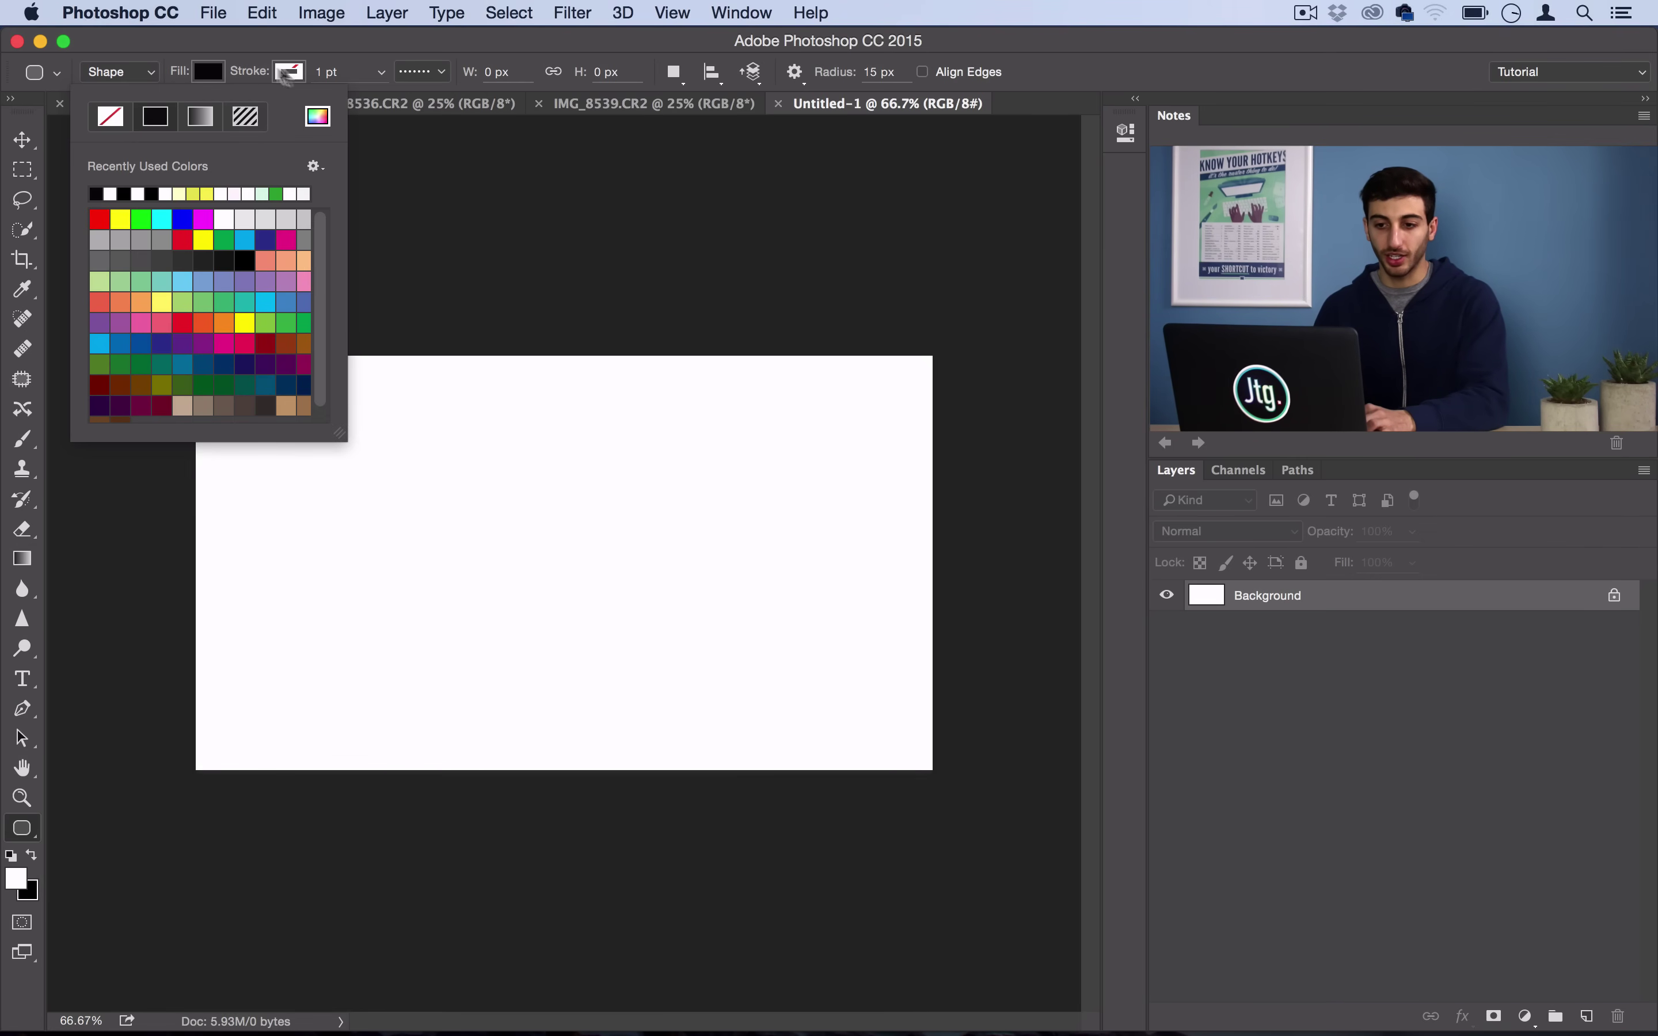
pyautogui.click(223, 70)
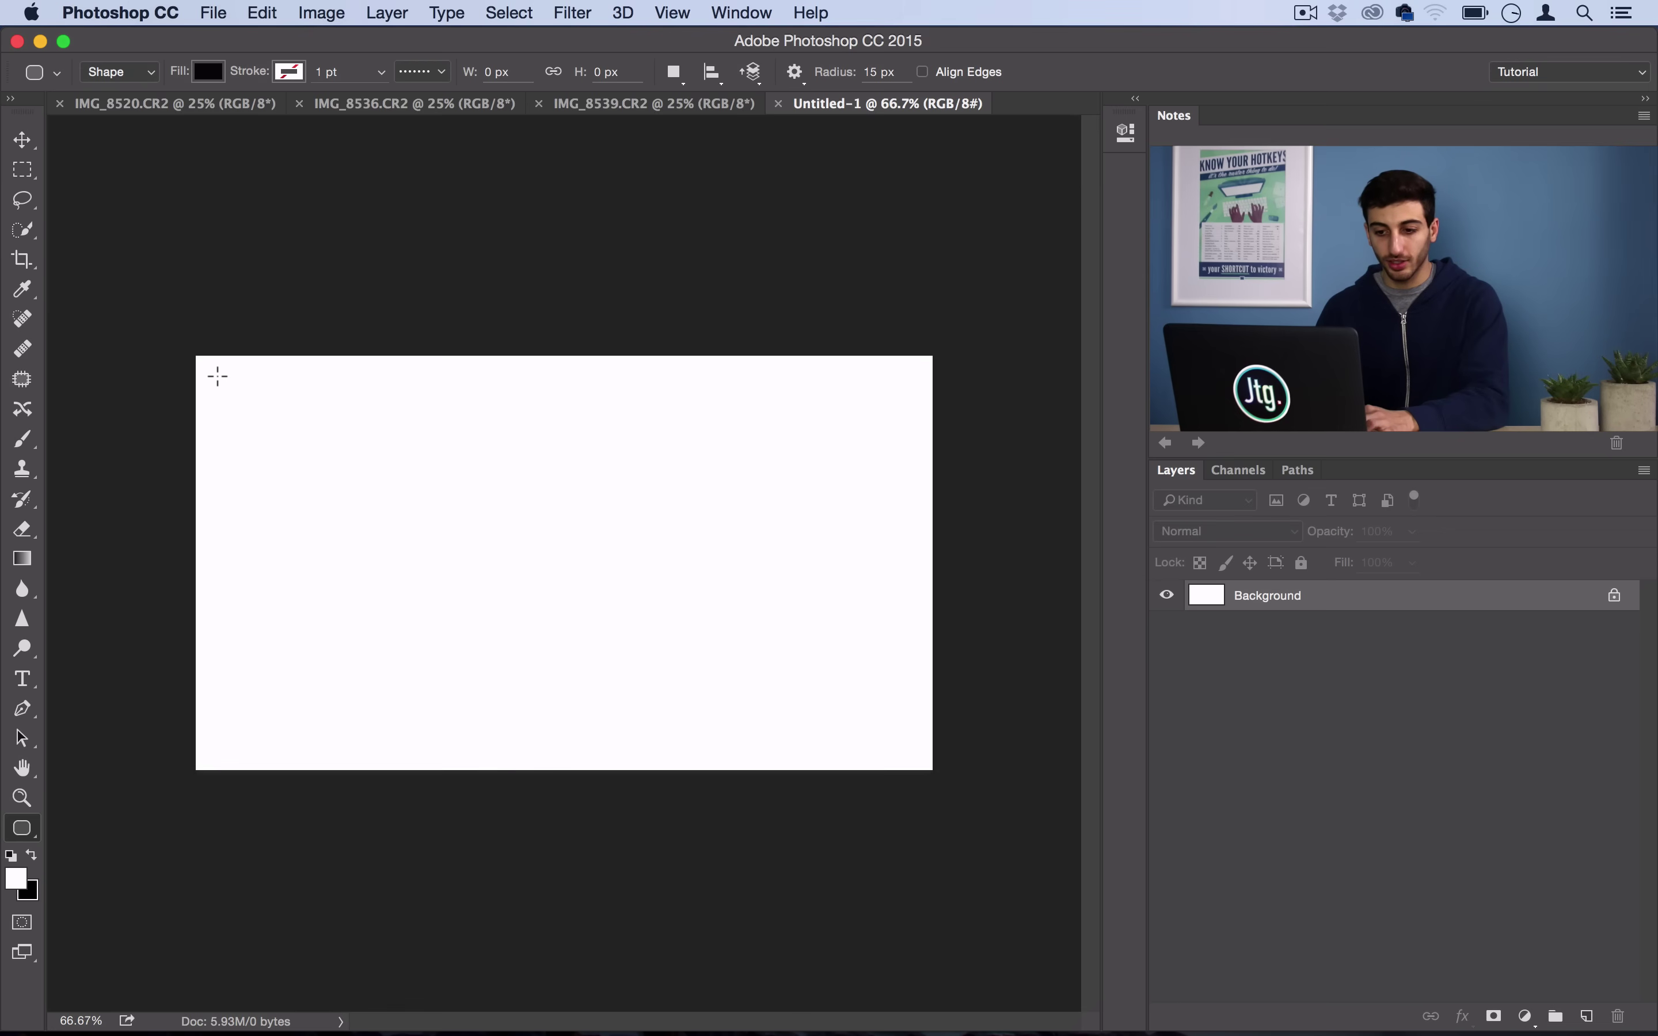
# Step: Draw a wide black rounded rectangle top-left and place a half-width copy to its right
pyautogui.moveTo(222, 382); pyautogui.dragTo(570, 535)
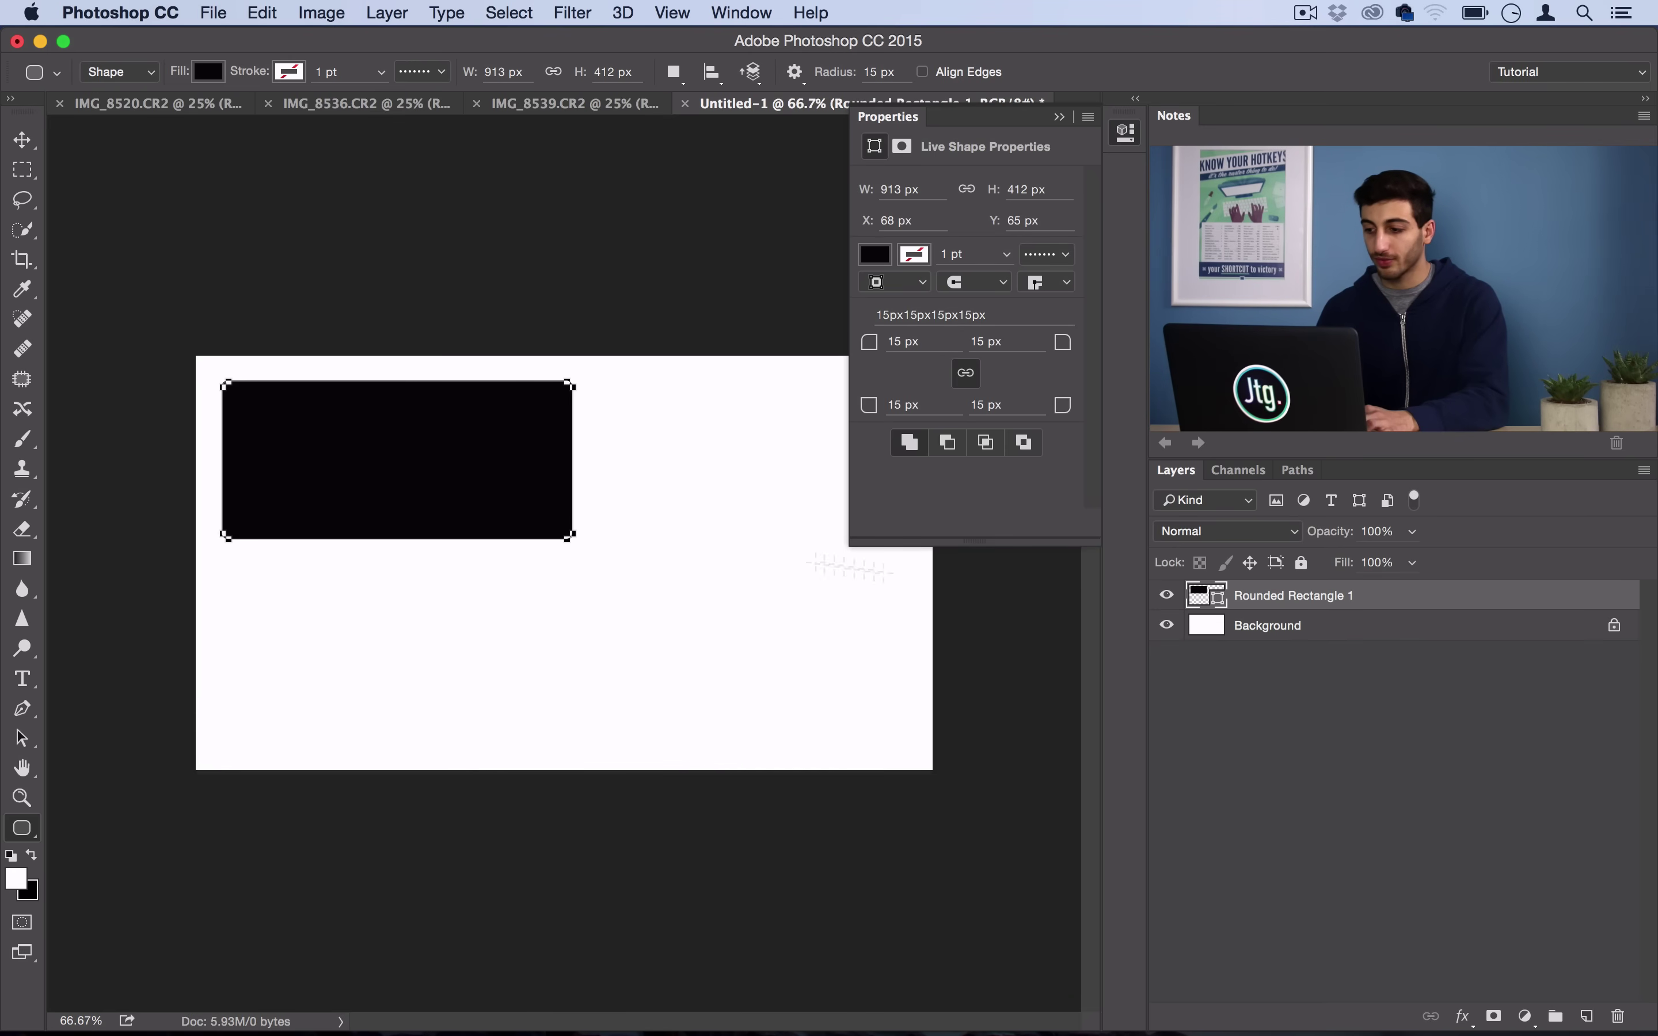
pyautogui.click(1127, 134)
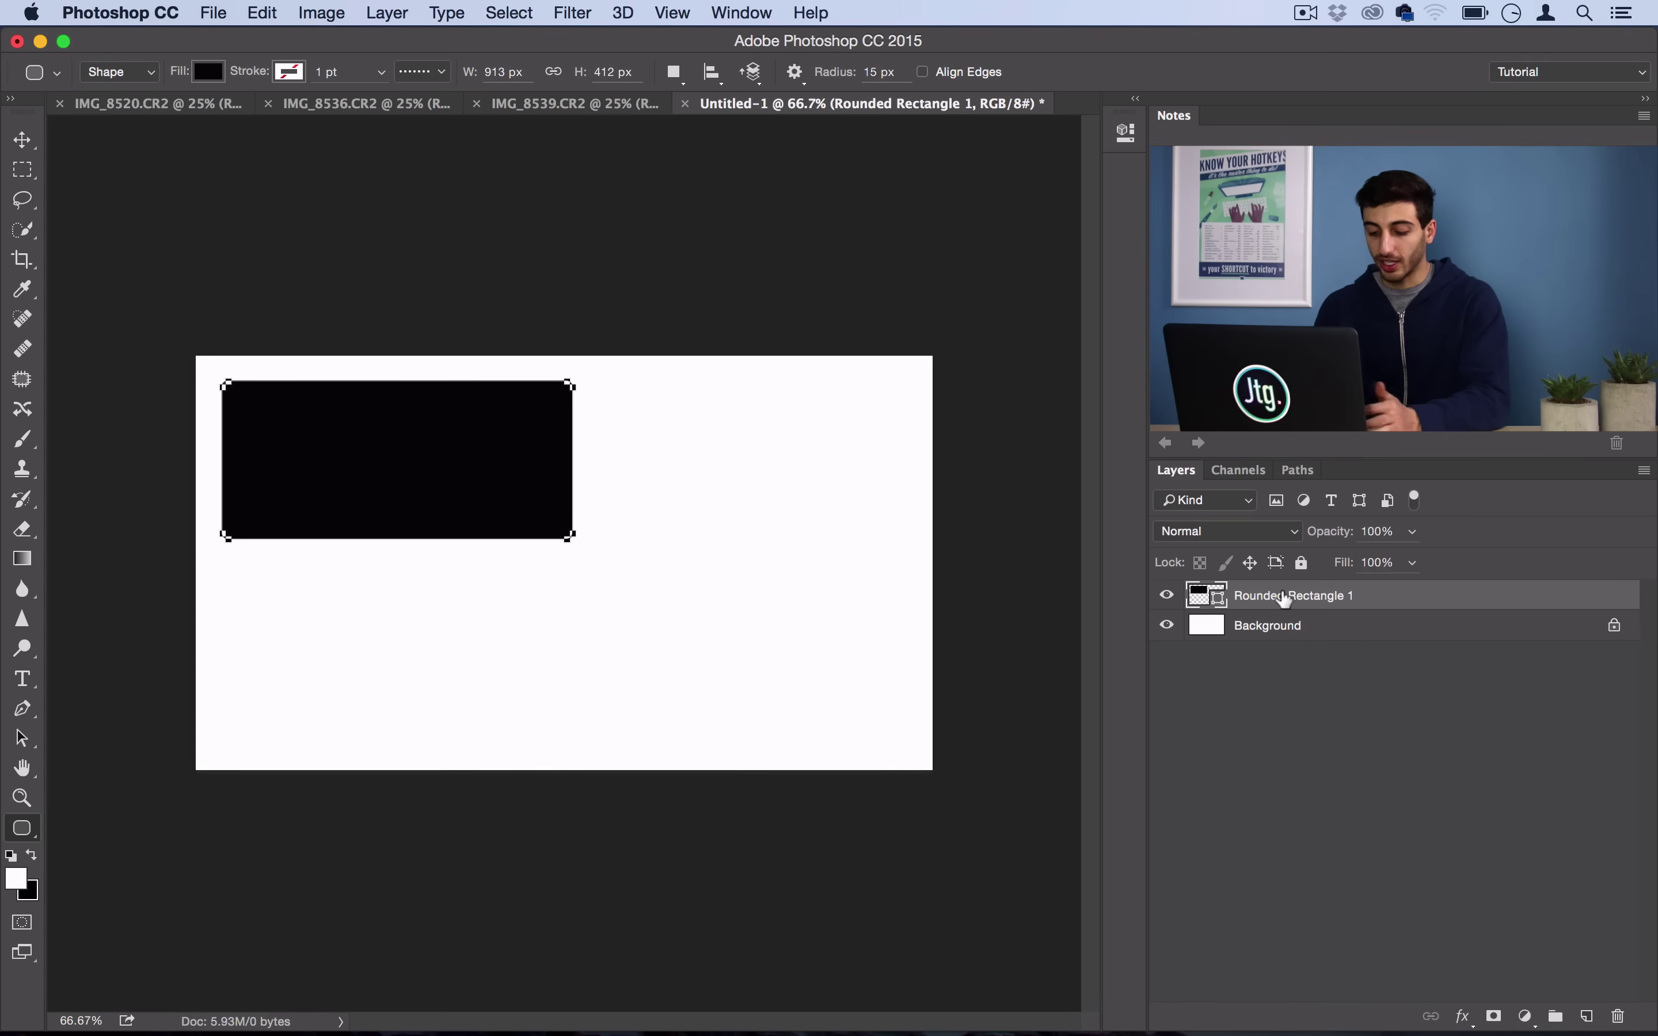
pyautogui.press('super+j')
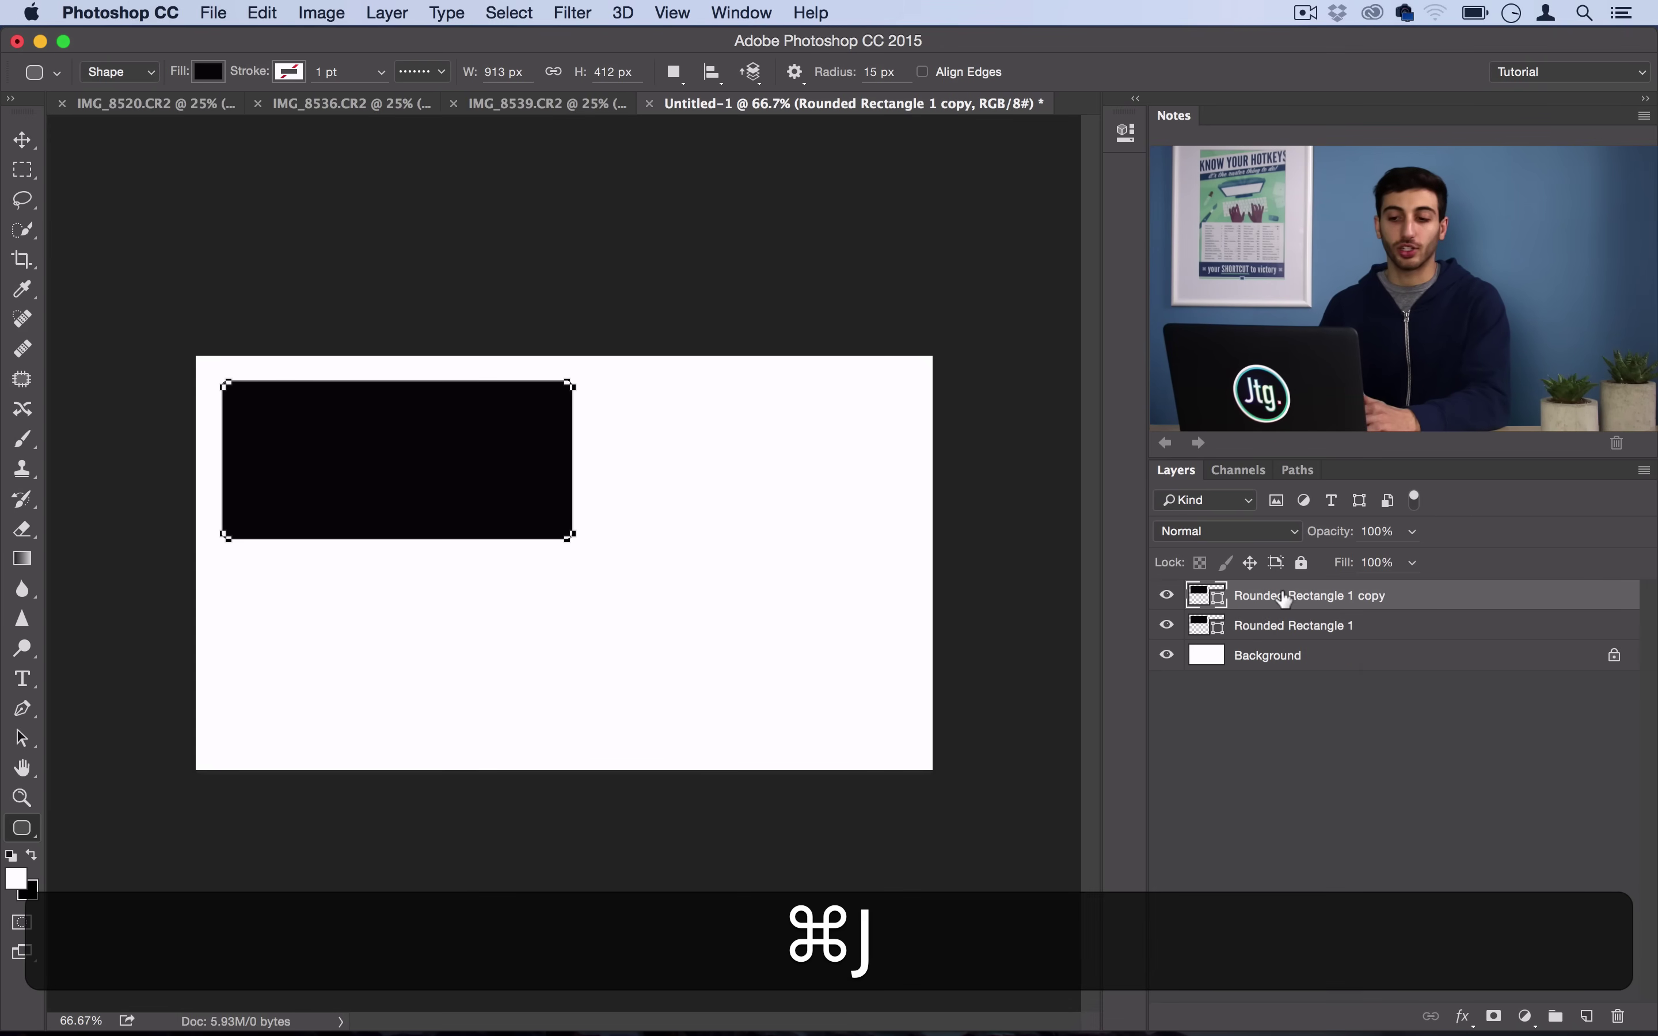
pyautogui.click(22, 140)
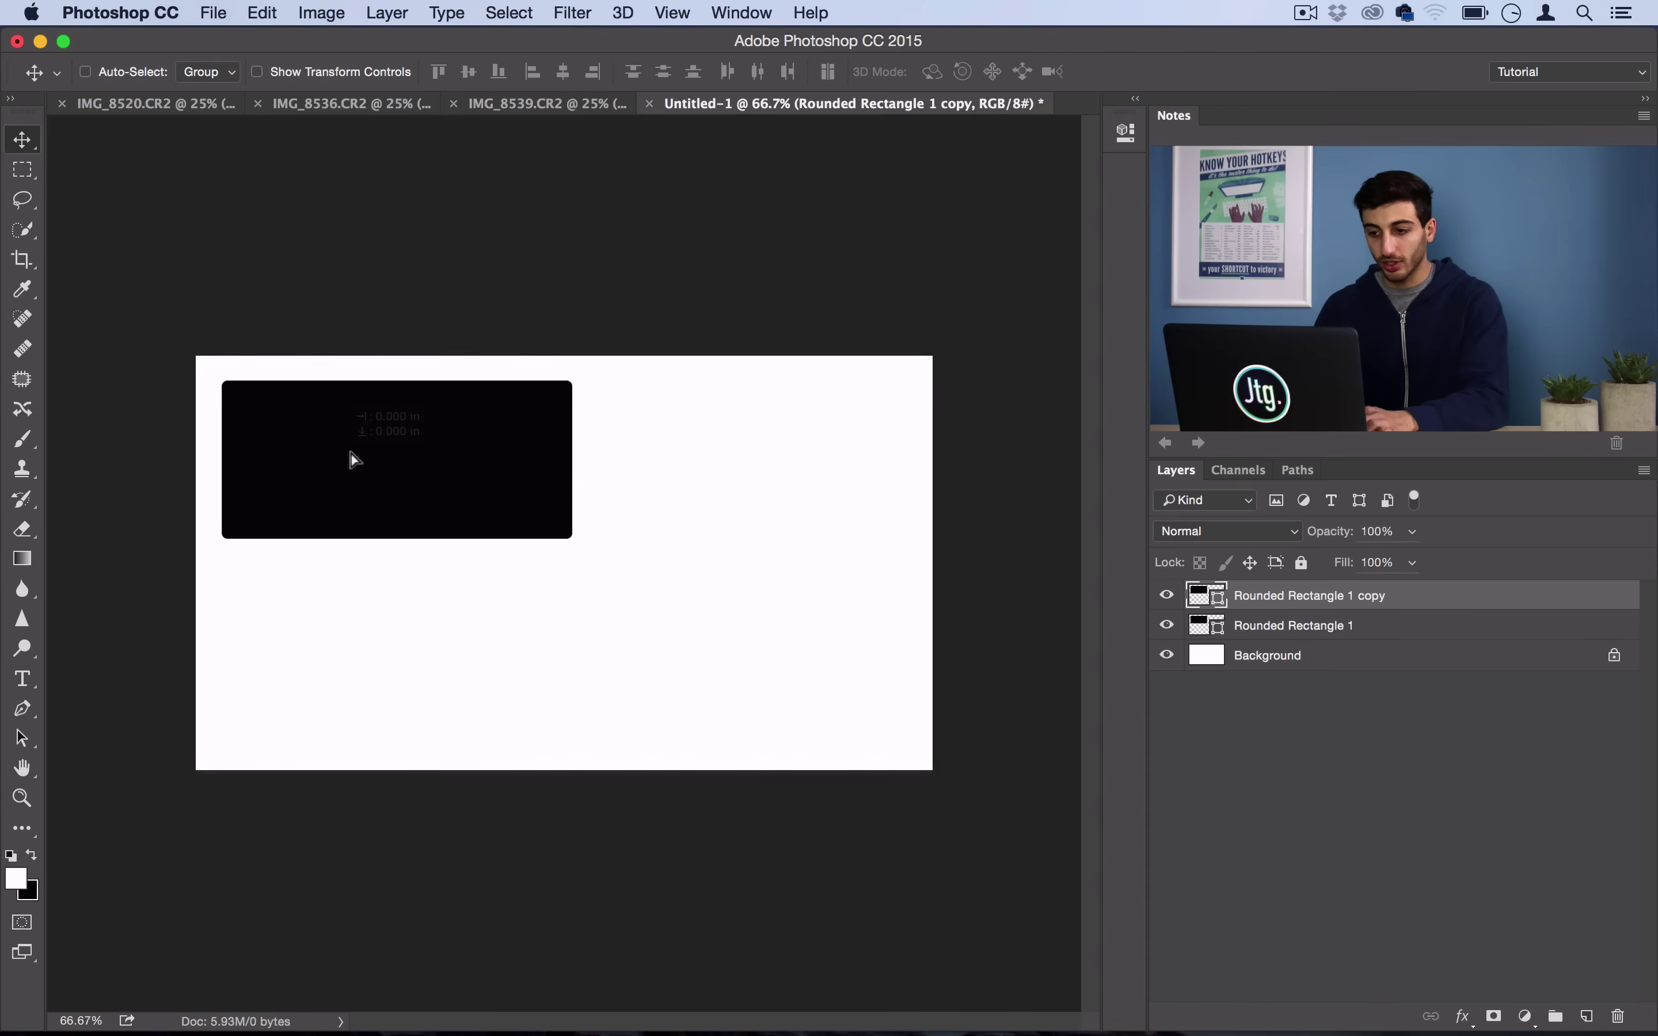
pyautogui.moveTo(352, 460); pyautogui.dragTo(682, 459)
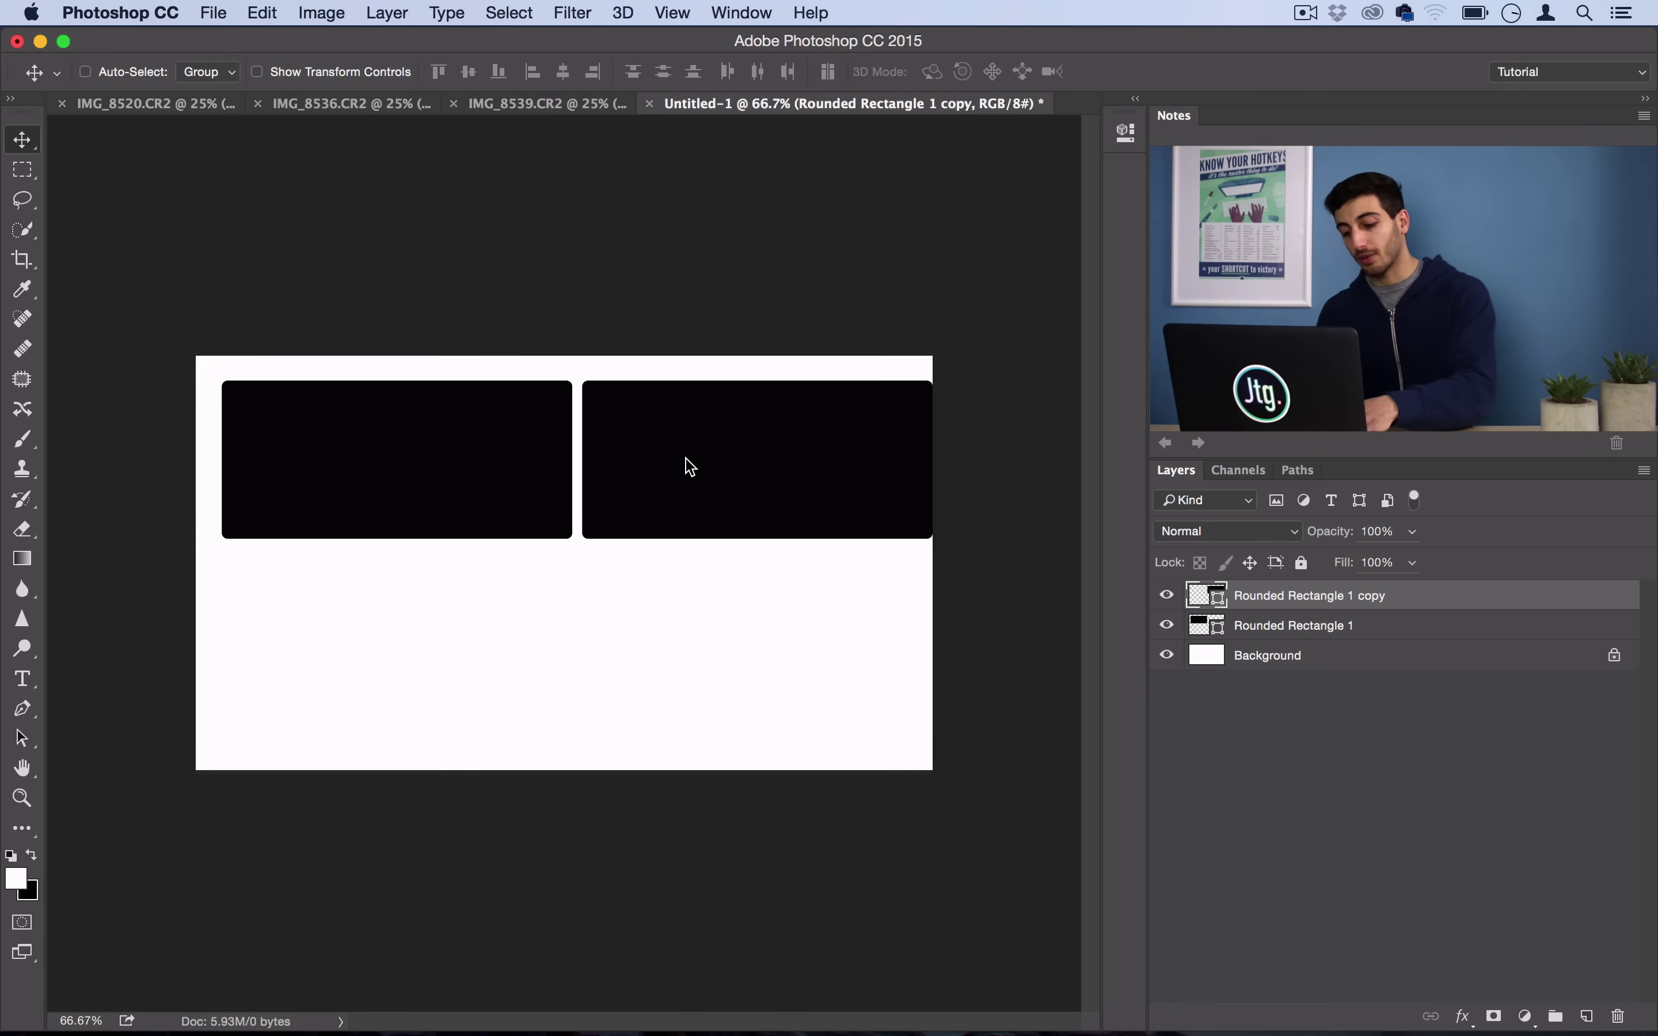
pyautogui.press('super+t')
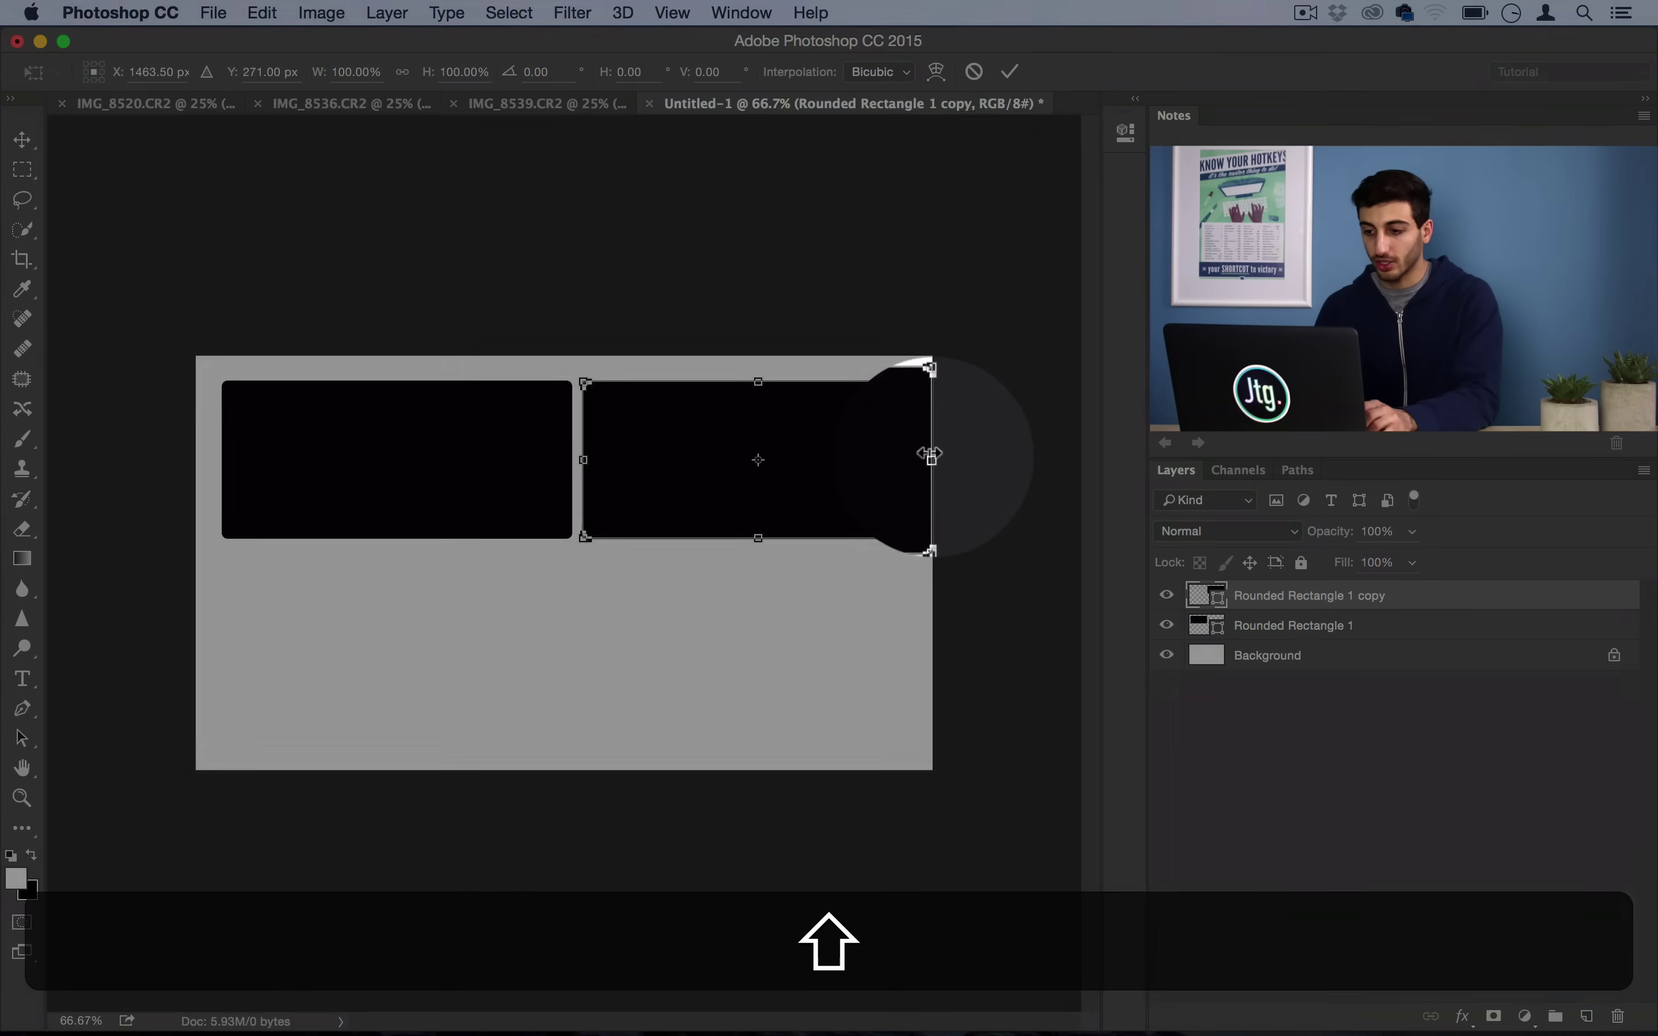
pyautogui.moveTo(930, 454); pyautogui.dragTo(775, 446)
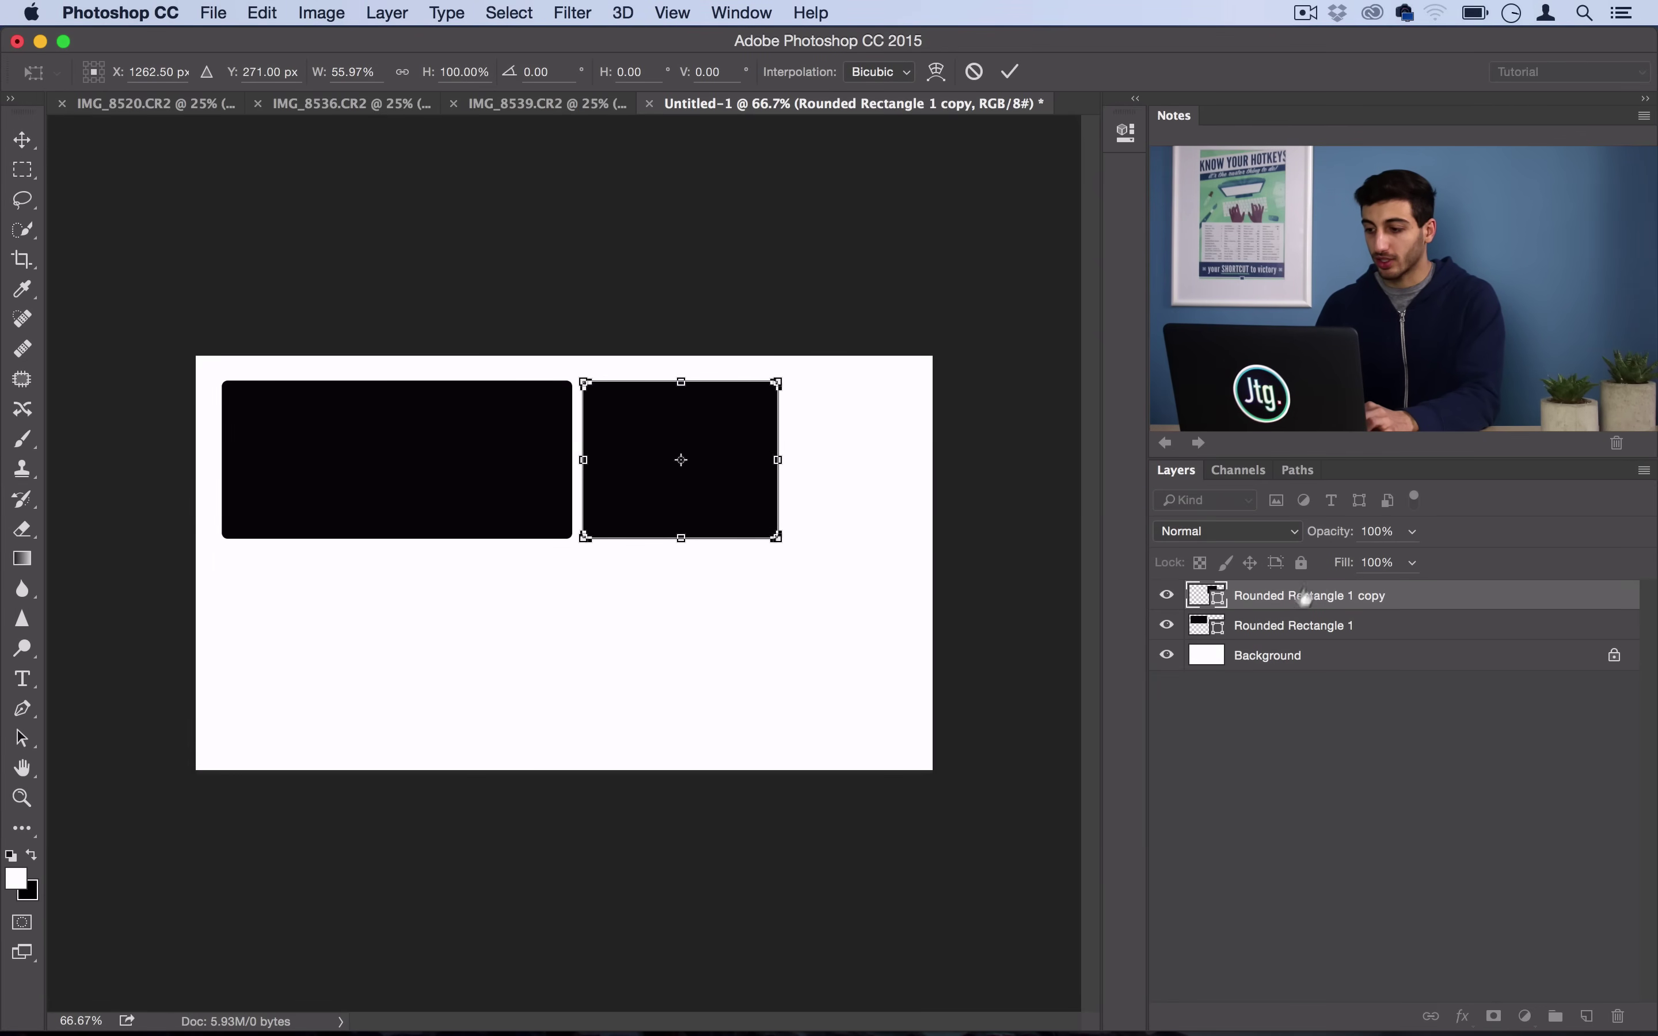
pyautogui.press('Return')
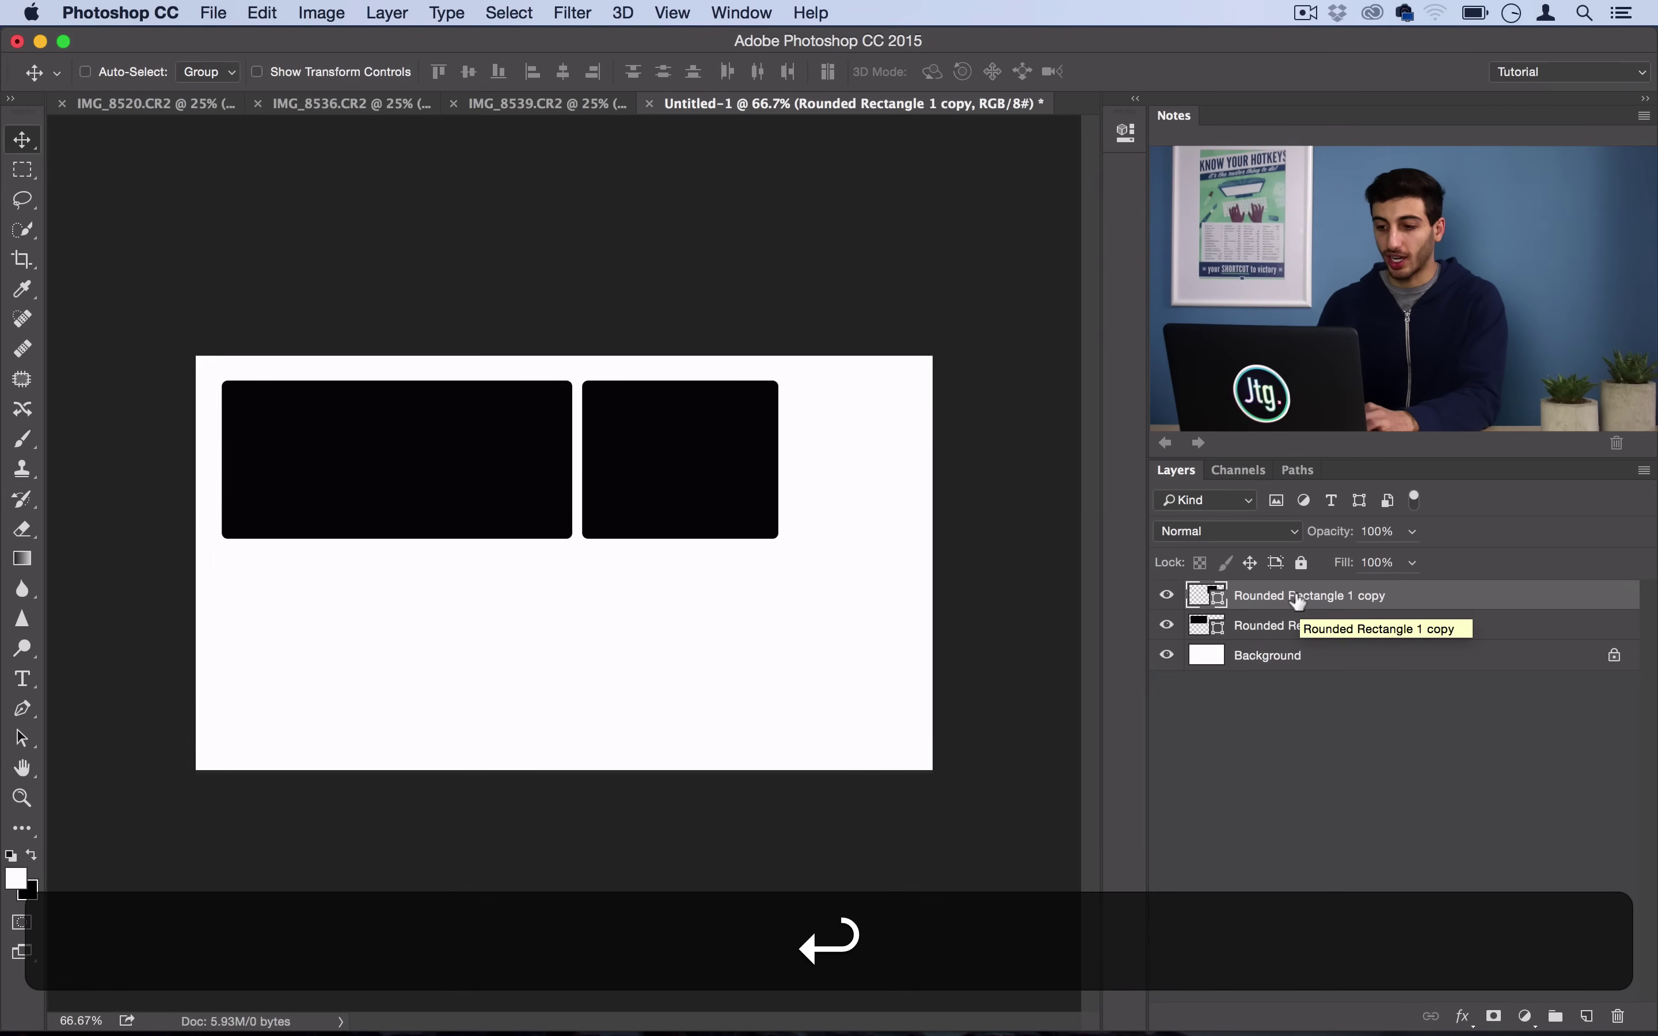
# Step: Add a third, narrower rectangle copy at the canvas's right edge
pyautogui.press('super+j')
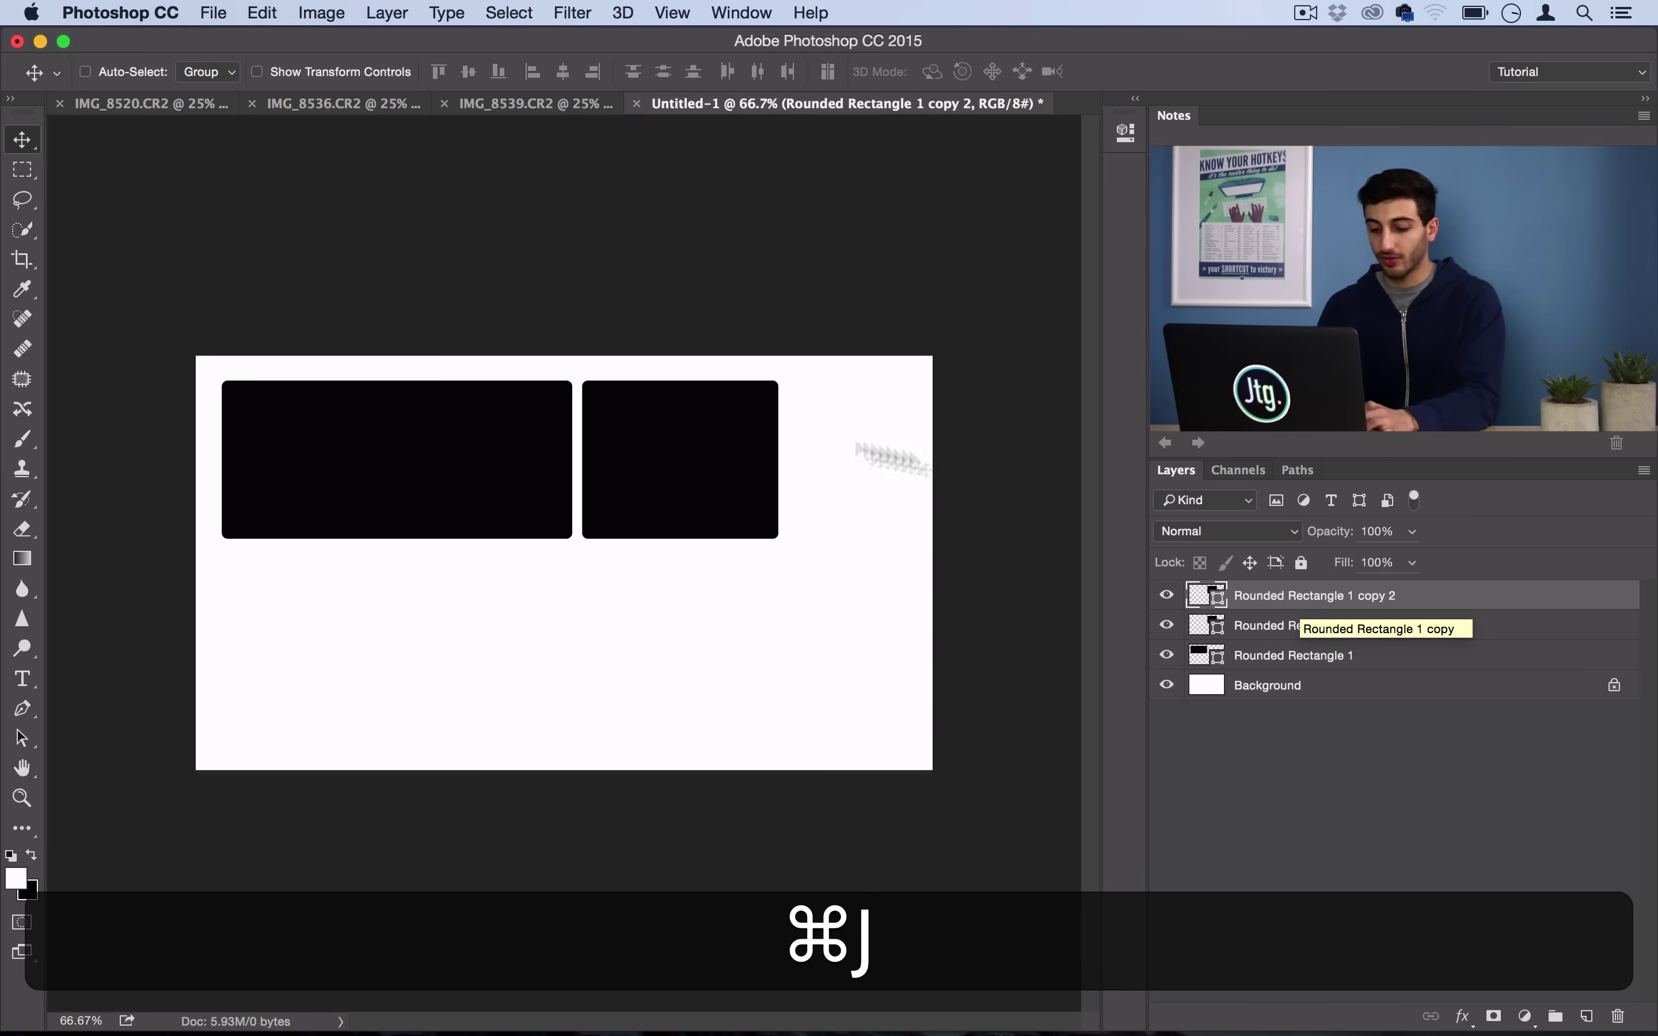
pyautogui.moveTo(633, 474); pyautogui.dragTo(840, 474)
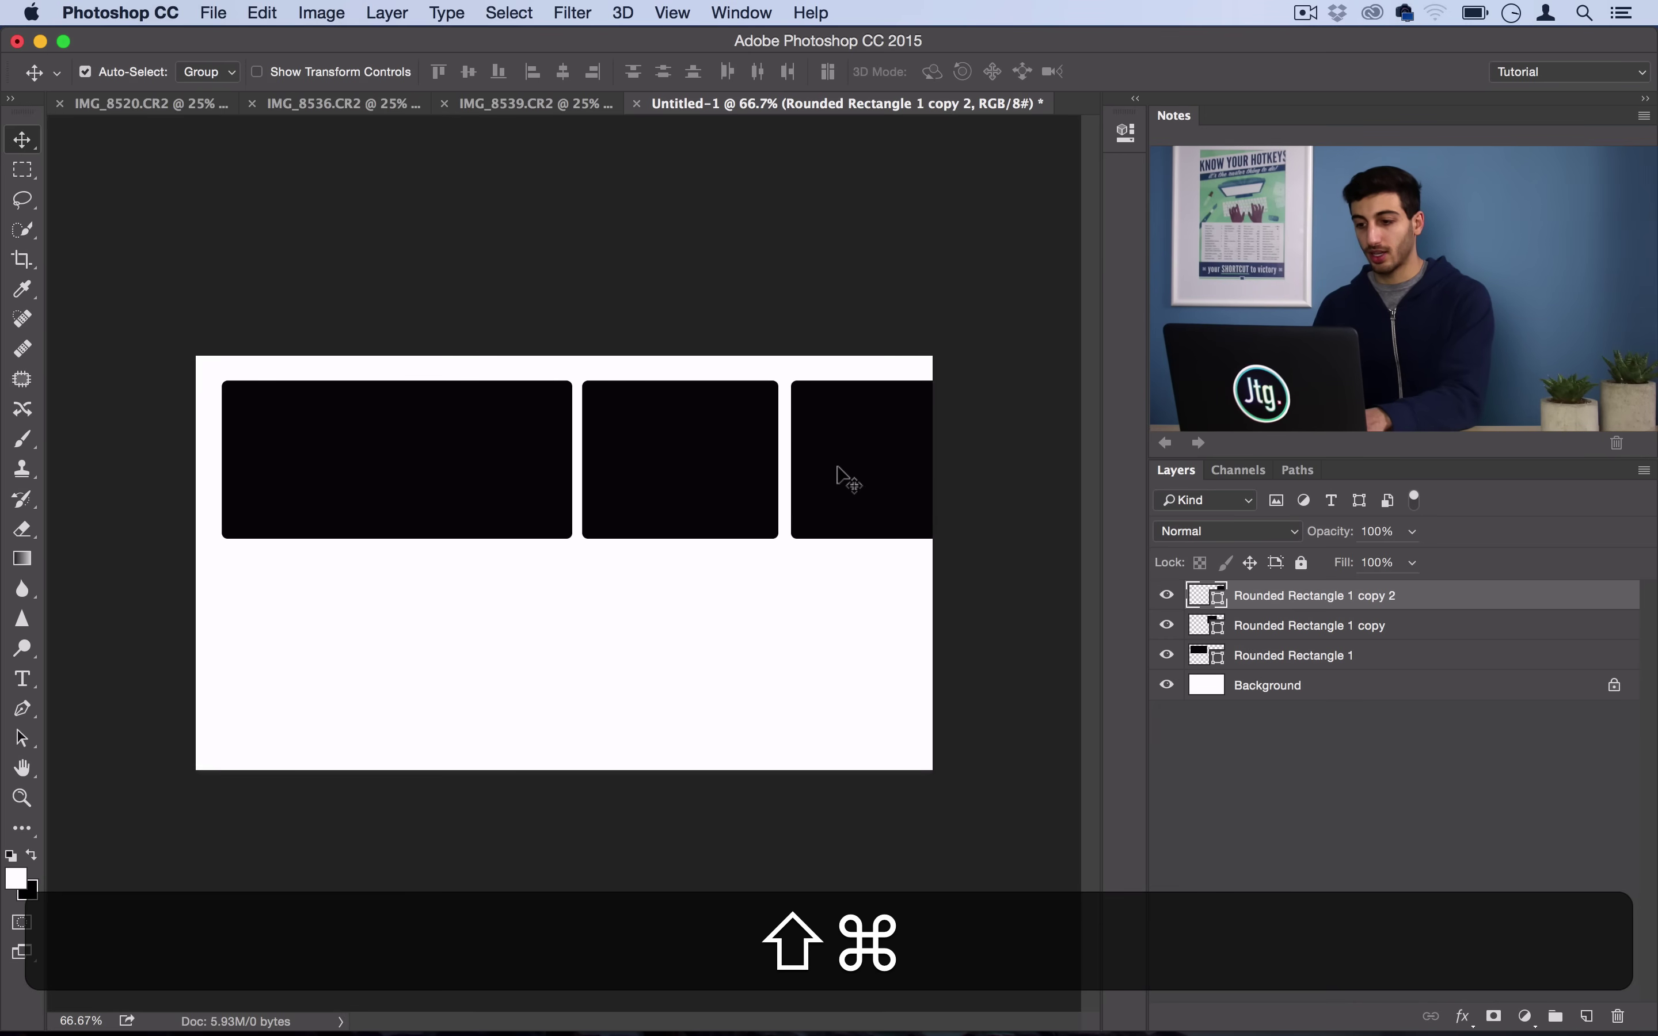
pyautogui.press('super+shift+t')
pyautogui.moveTo(980, 453); pyautogui.dragTo(905, 455)
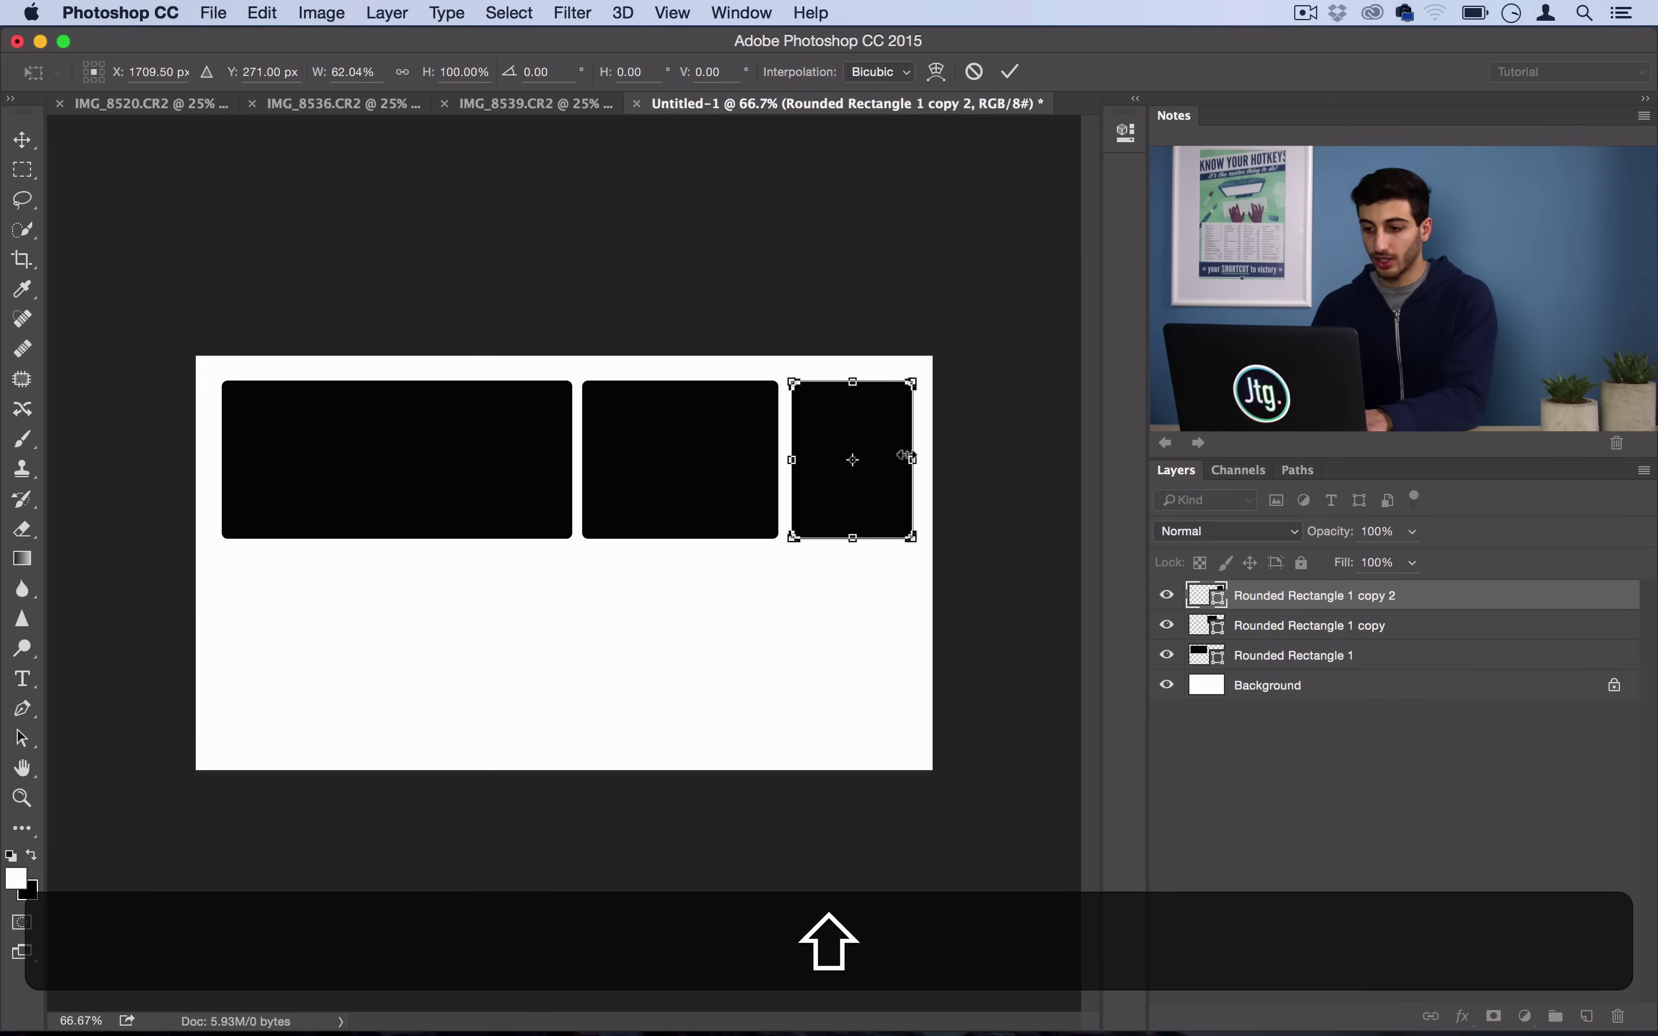
pyautogui.hotkey('shift', 'Return')
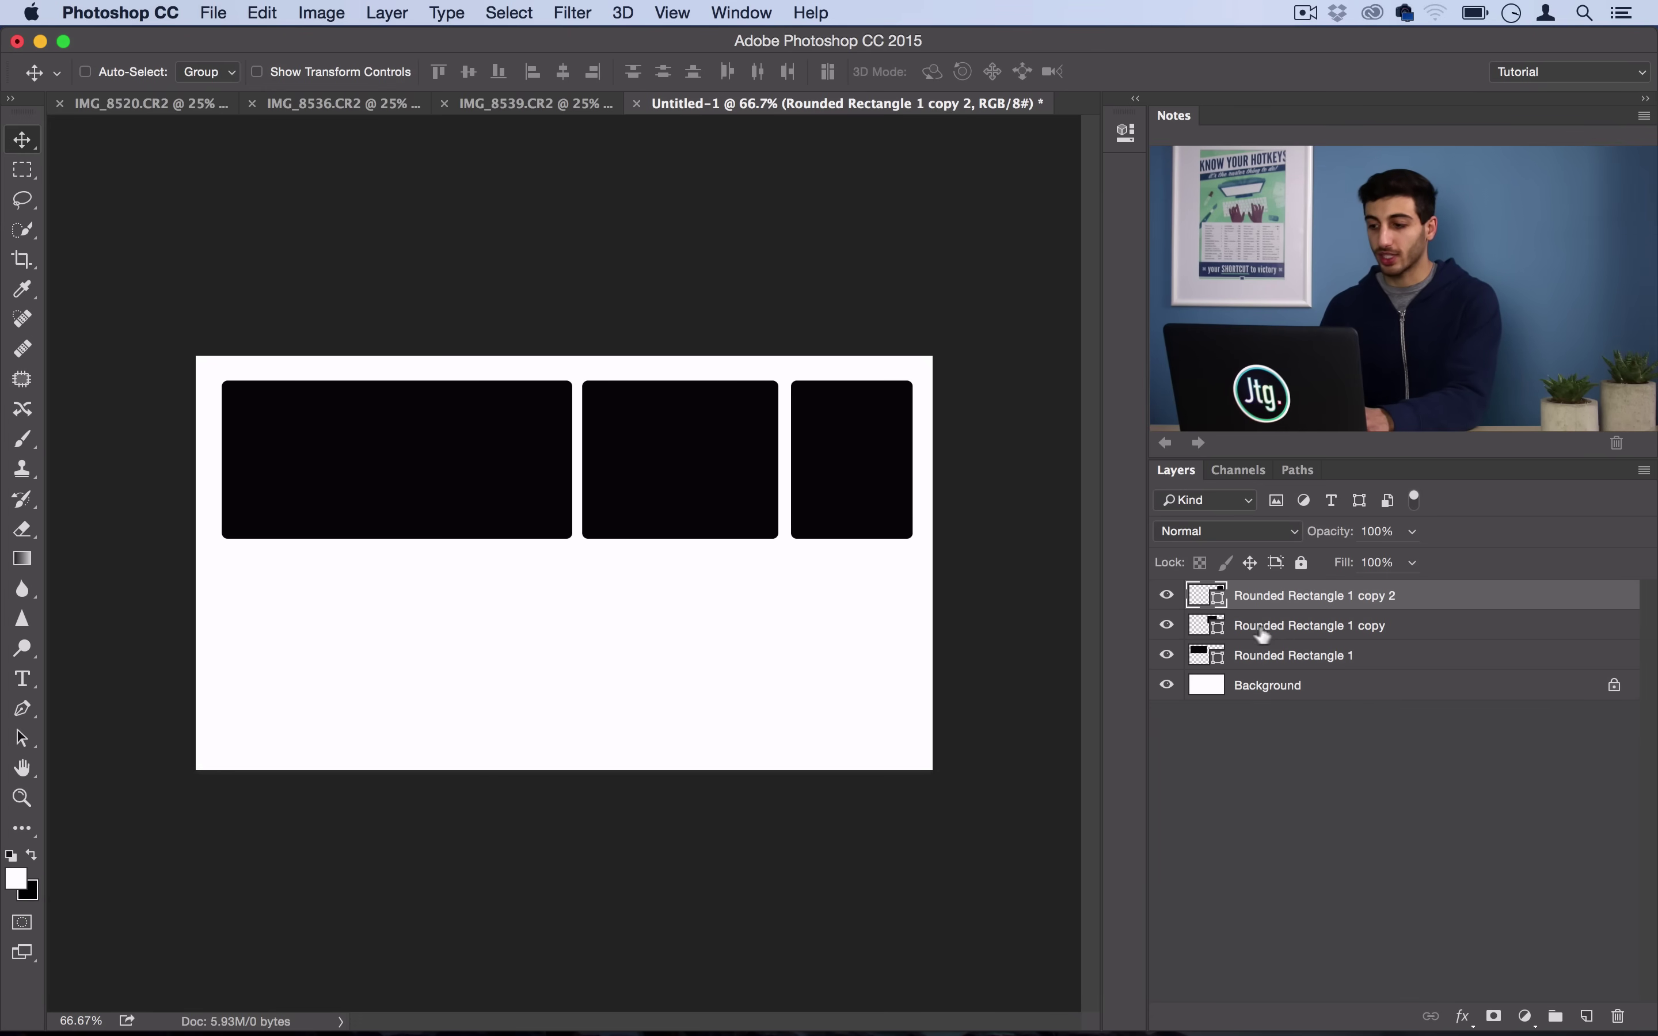
# Step: Nudge the three rectangles with Shift+arrow keys until the gaps are even and the row is centred
pyautogui.click(1279, 627)
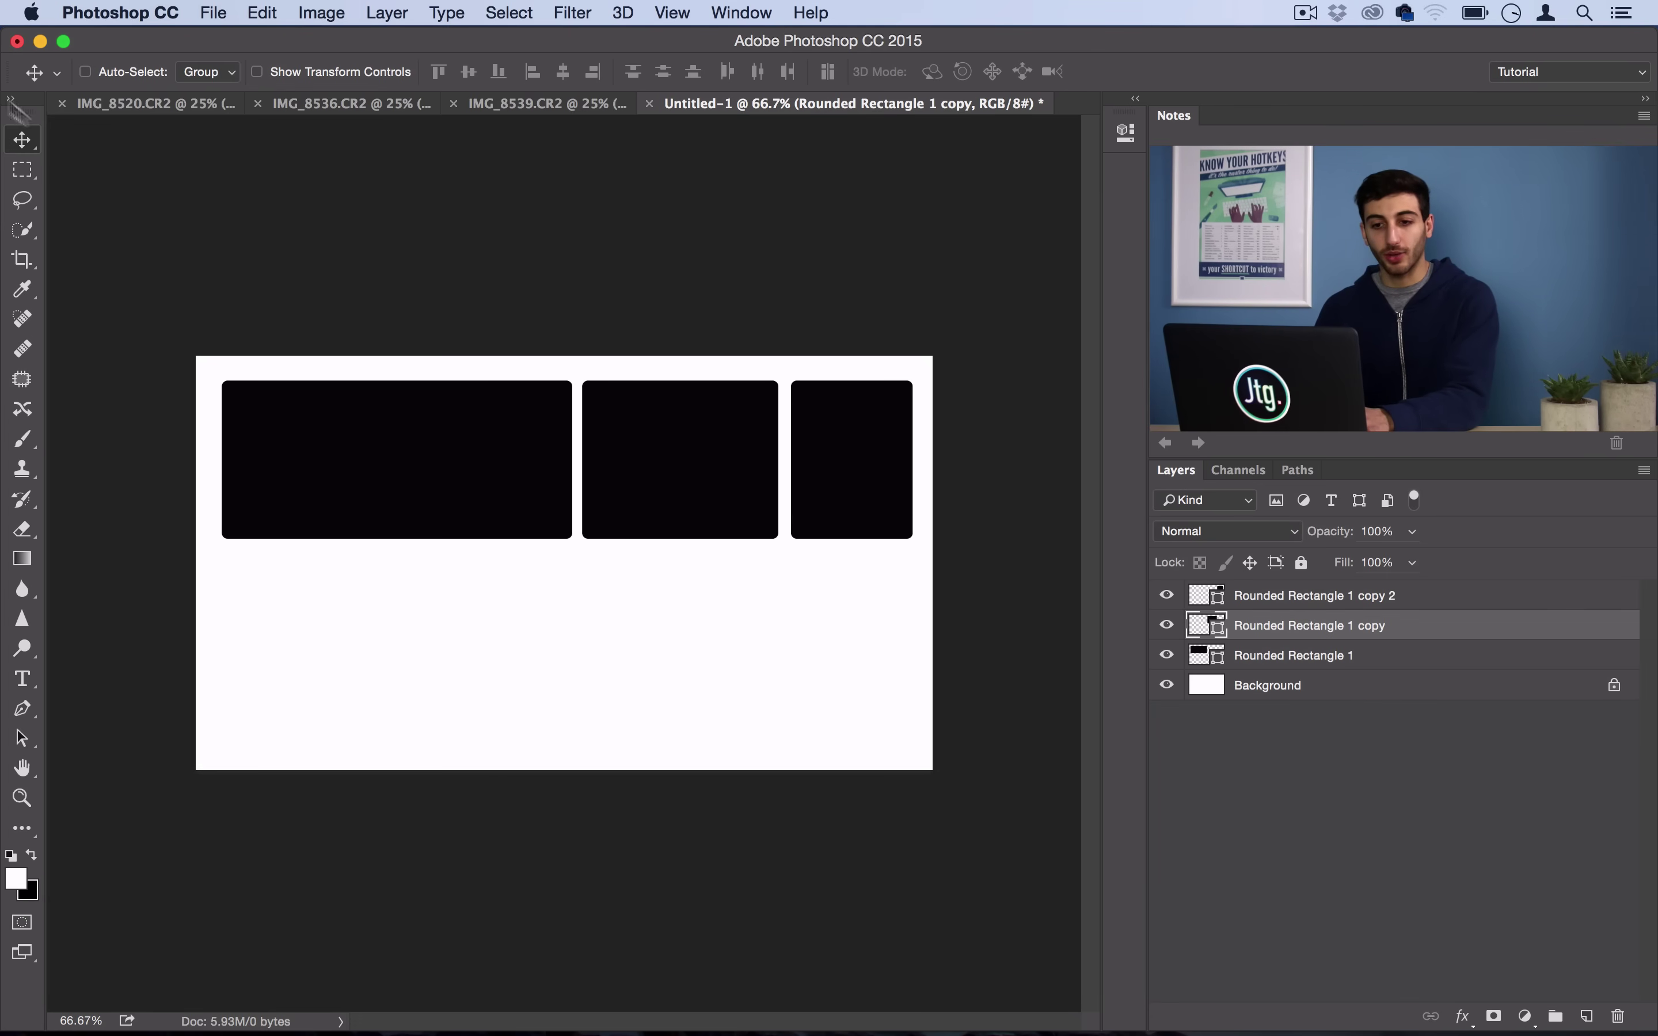
pyautogui.click(1167, 624)
pyautogui.click(1168, 625)
pyautogui.moveTo(772, 584); pyautogui.dragTo(774, 587)
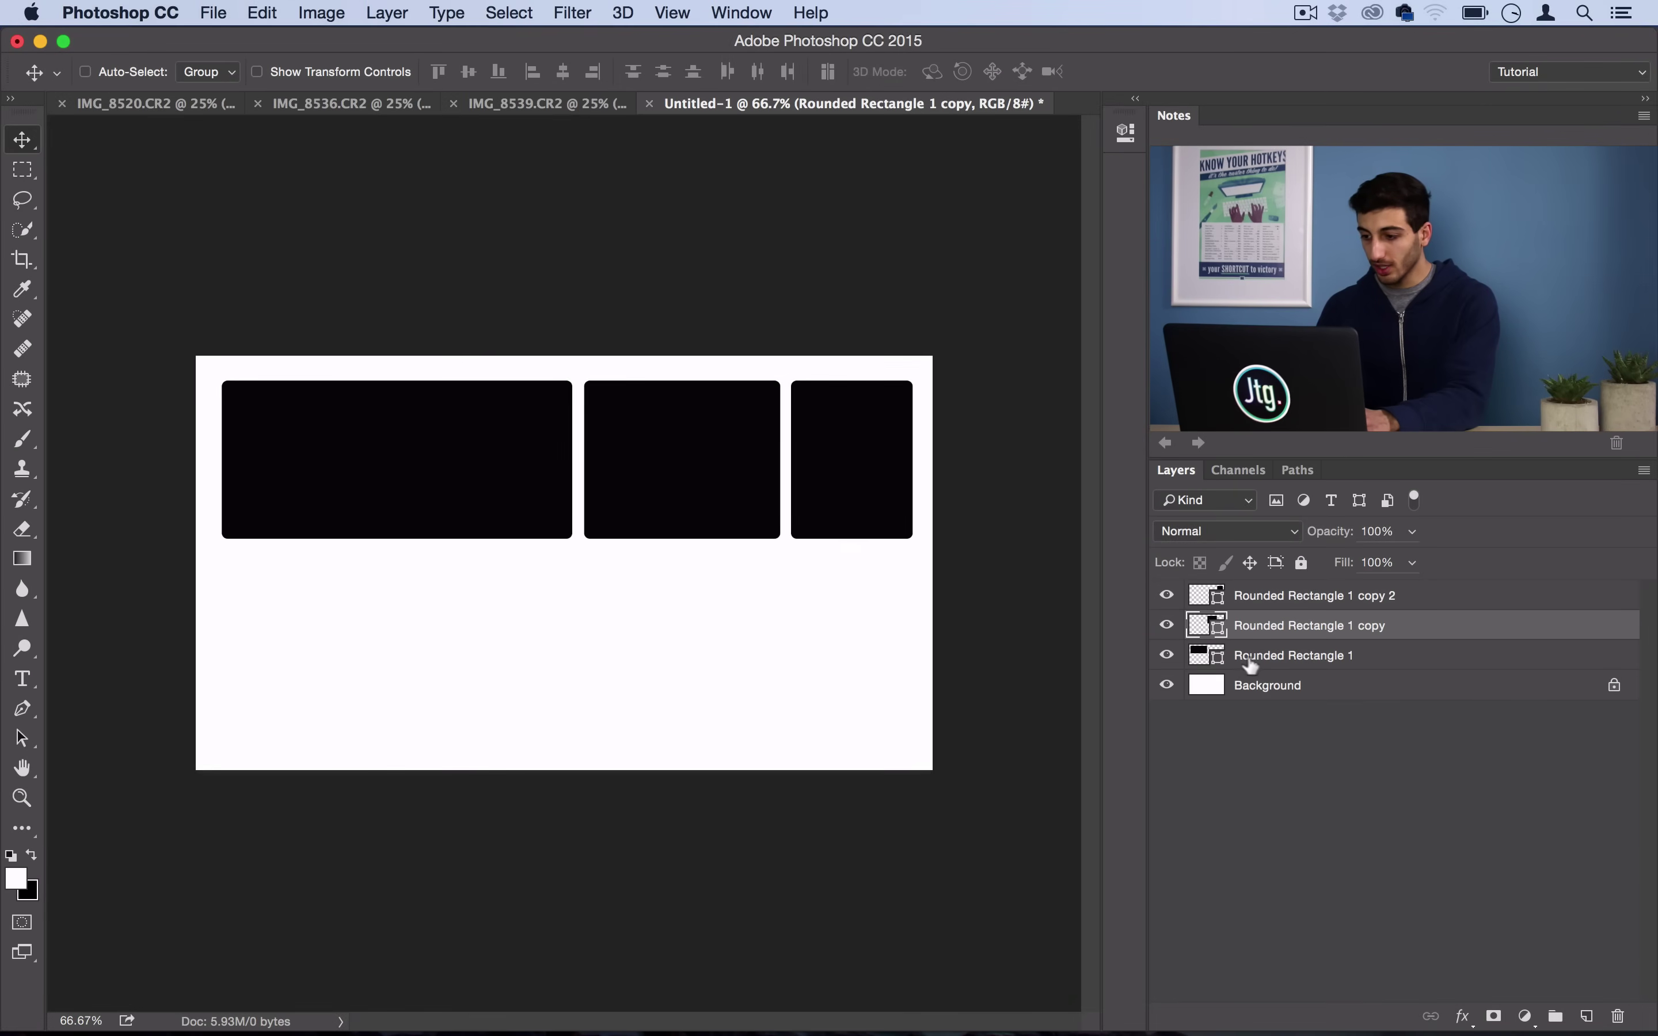
pyautogui.click(1208, 655)
pyautogui.hotkey('shift', 'Left')
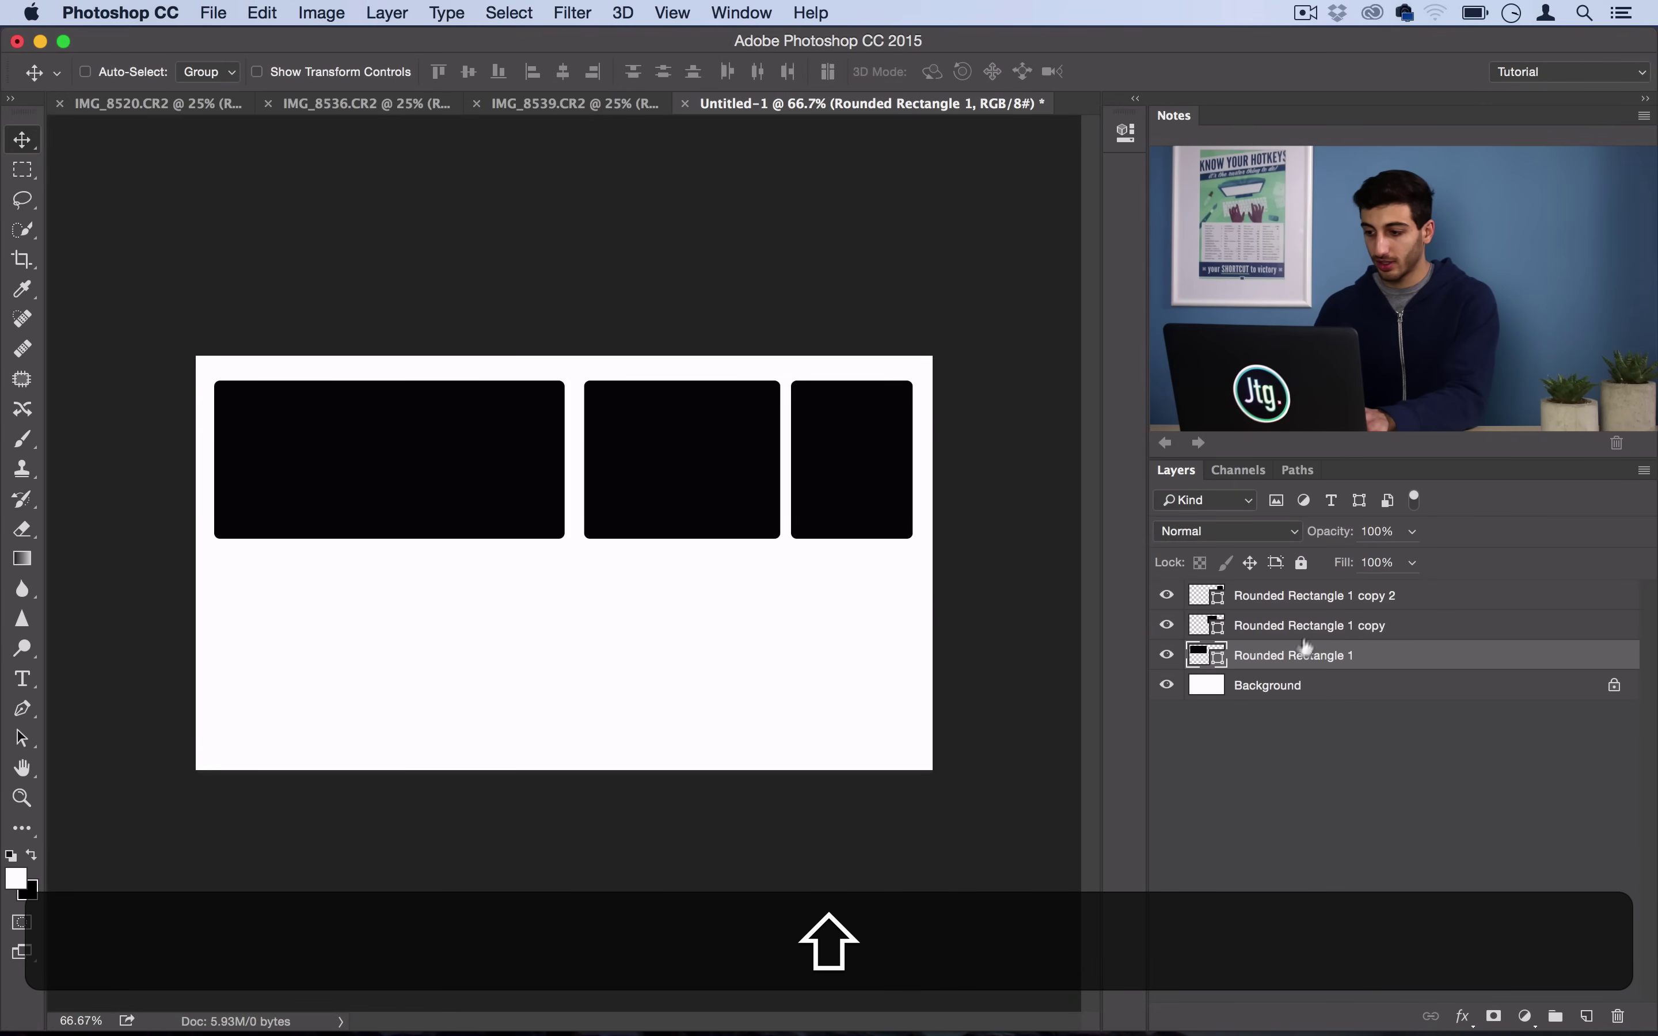
pyautogui.keyDown('shift'); pyautogui.click(1304, 587); pyautogui.keyUp('shift')
pyautogui.hotkey('shift', 'Right')
pyautogui.press('shift')
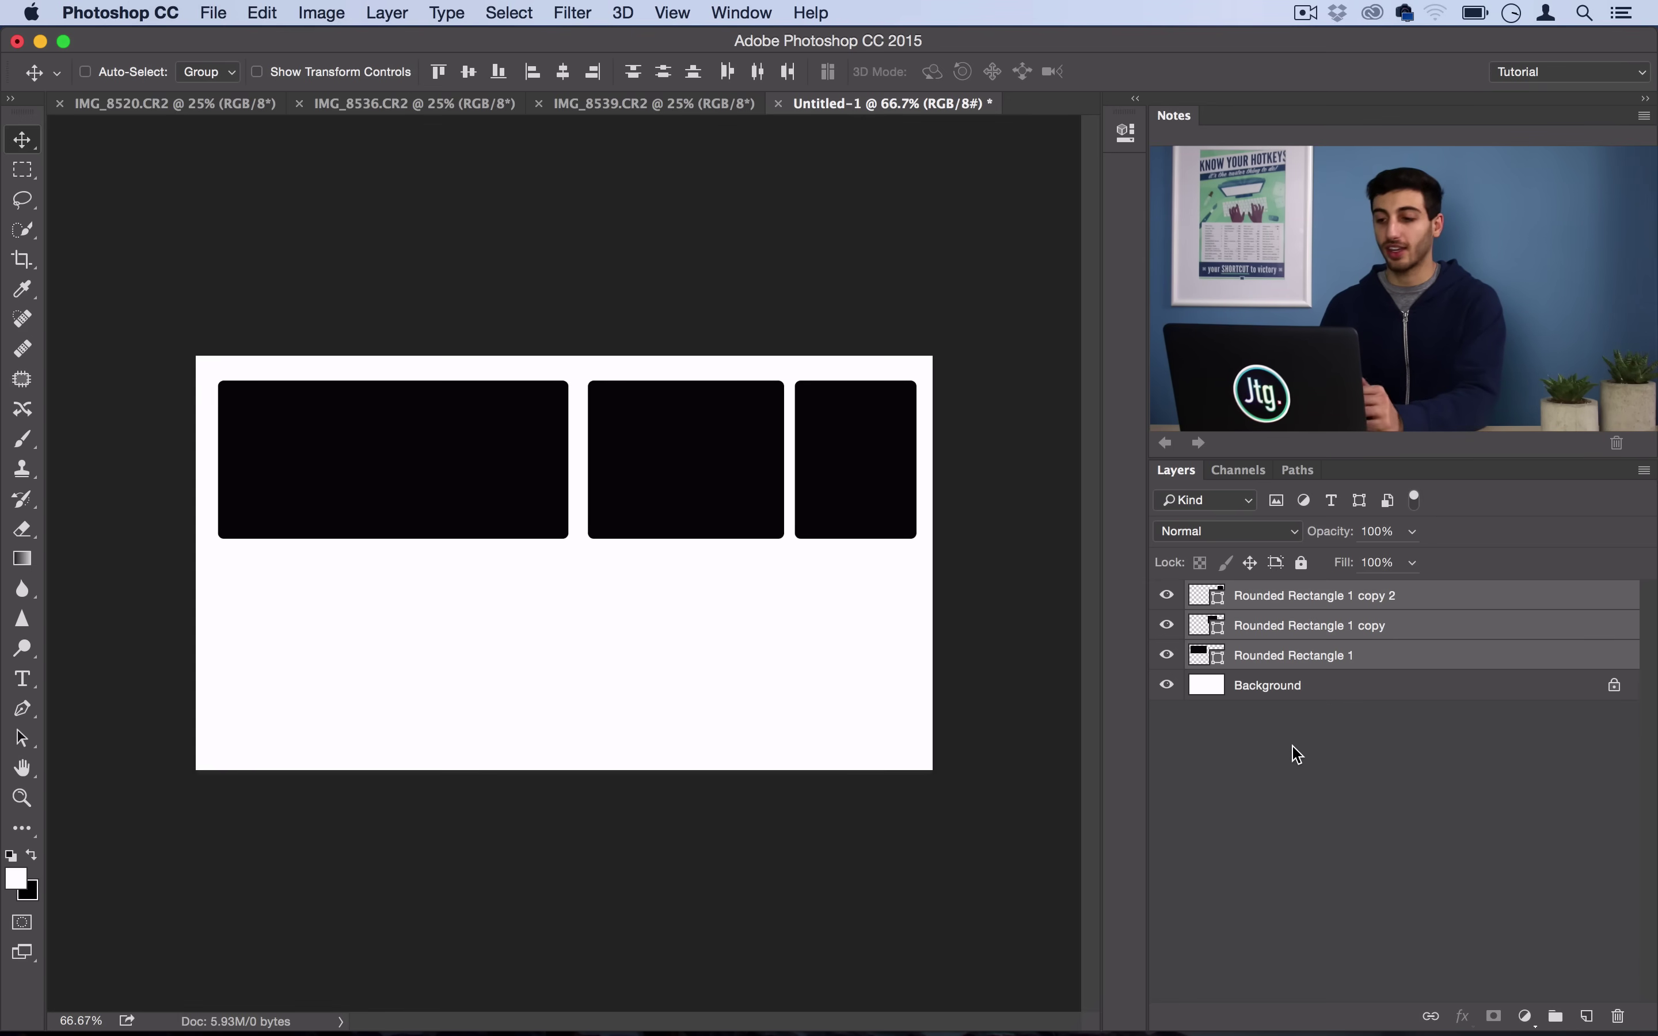
# Step: Duplicate the three rectangle layers, move the copies straight down and flip them horizontally
pyautogui.rightClick(1246, 595)
pyautogui.click(1332, 180)
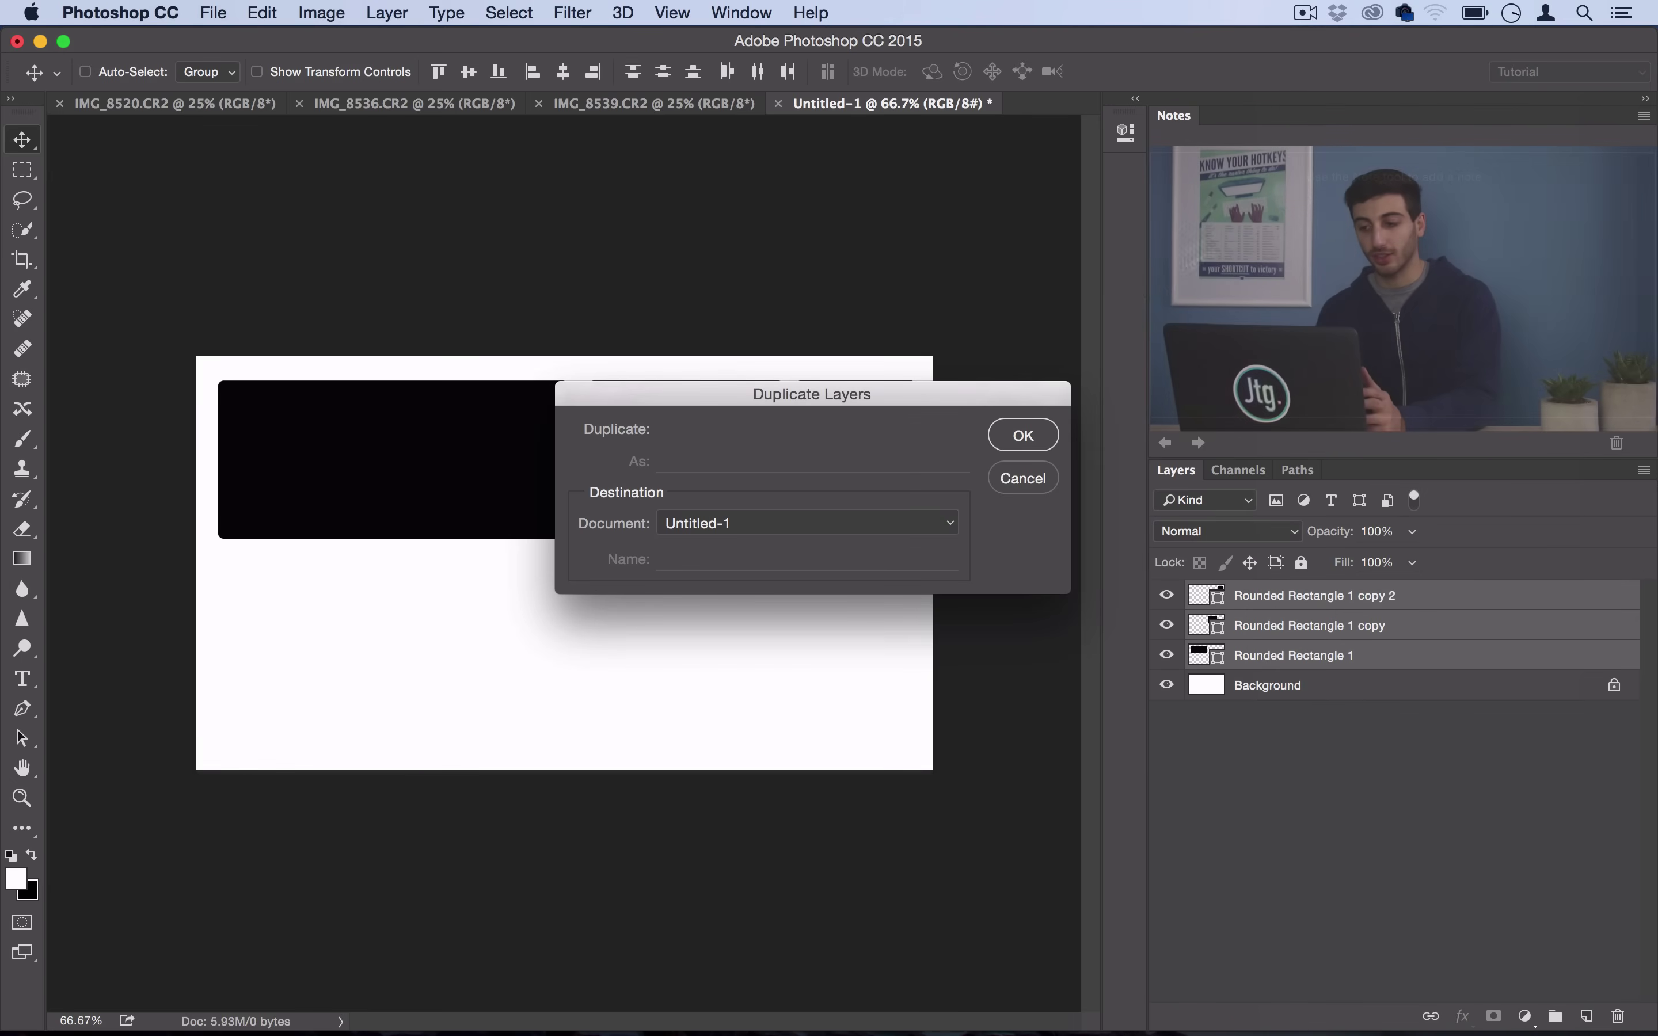
pyautogui.click(1013, 432)
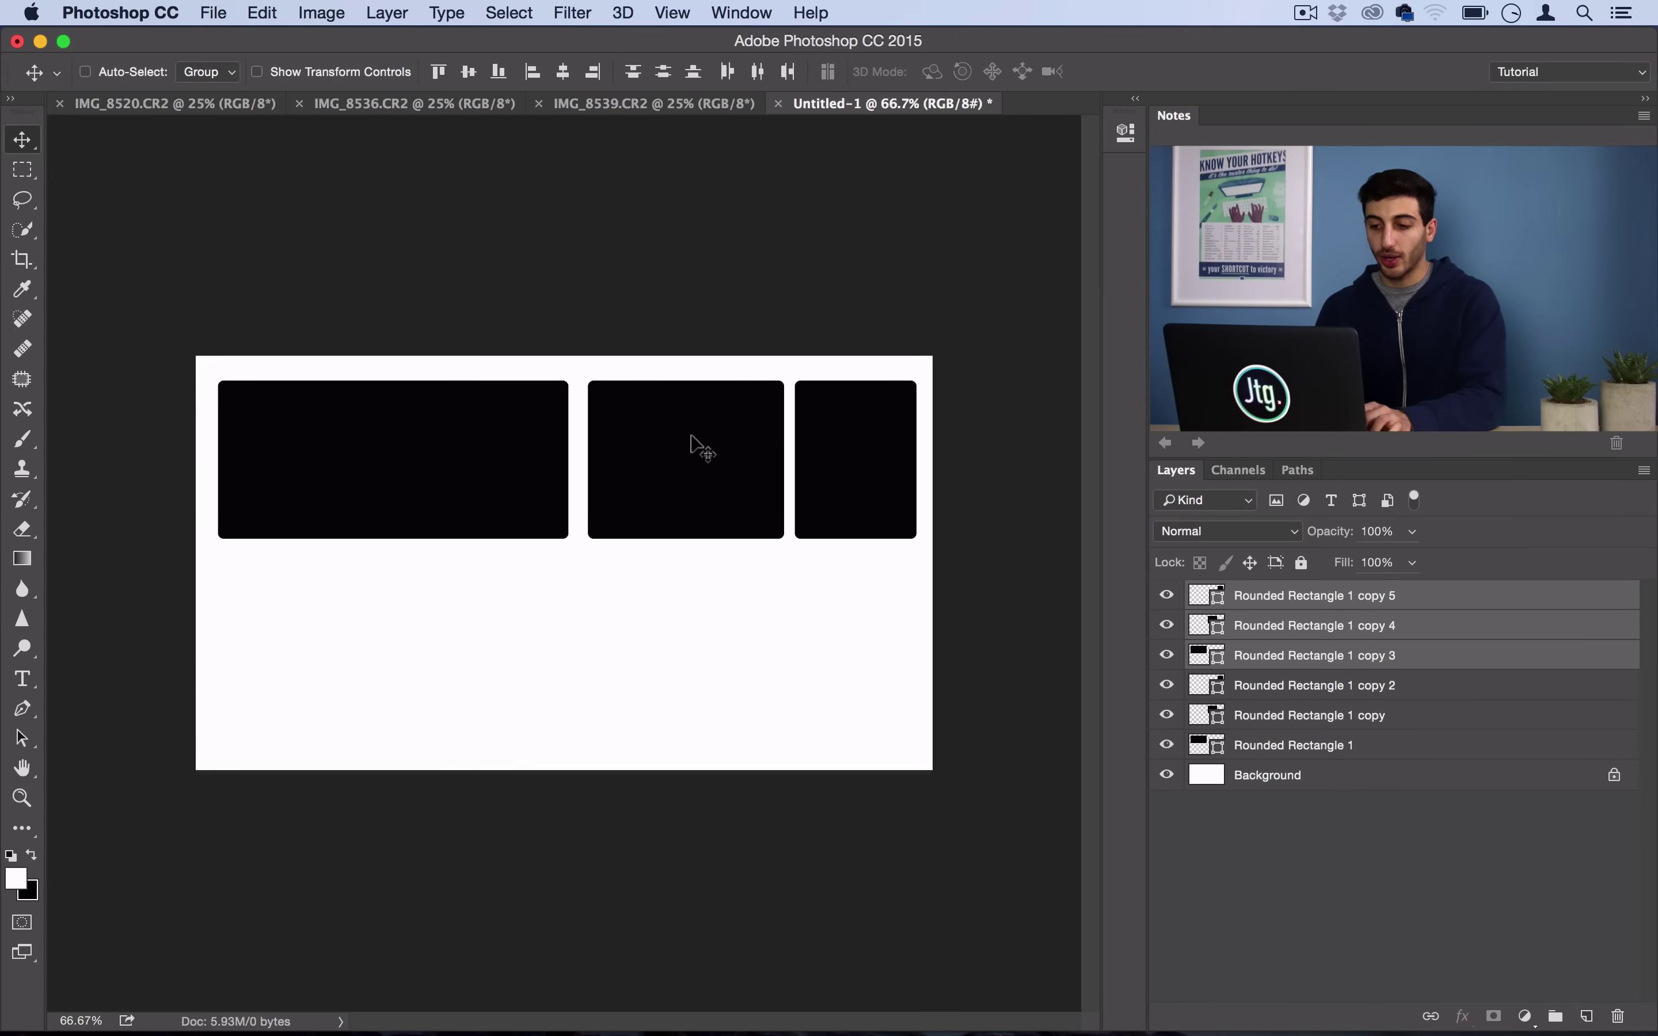
pyautogui.press('shift')
pyautogui.moveTo(691, 436); pyautogui.dragTo(704, 637)
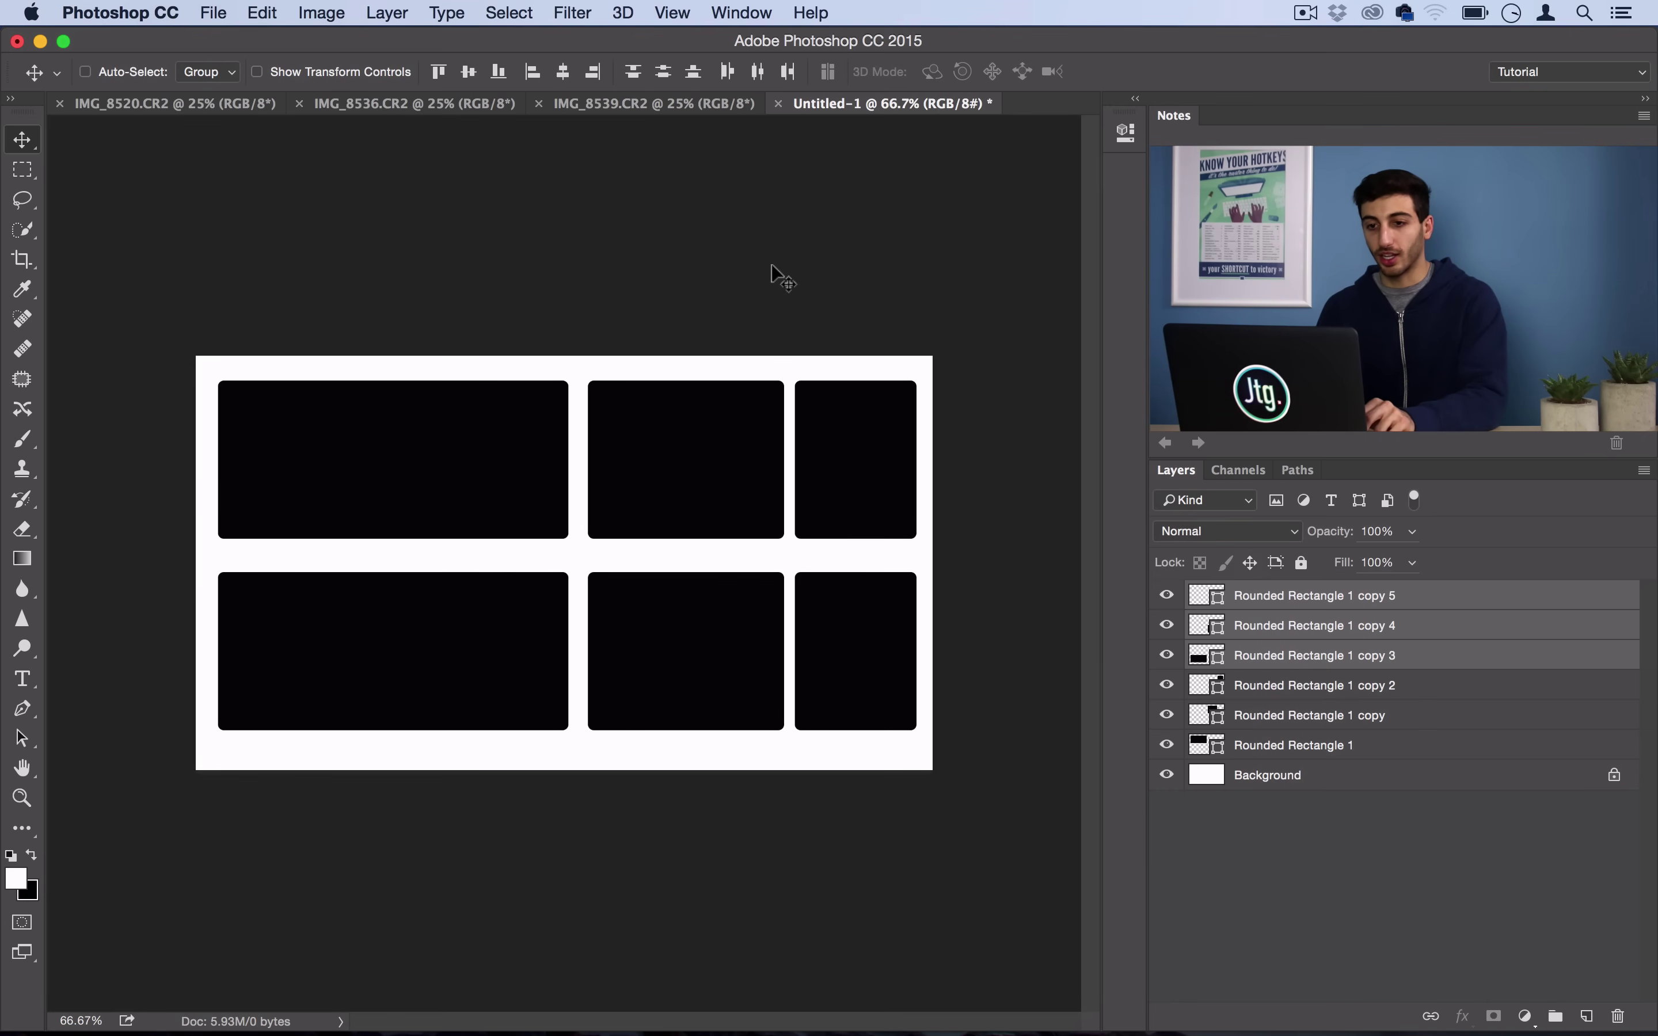
pyautogui.click(262, 12)
pyautogui.moveTo(358, 503)
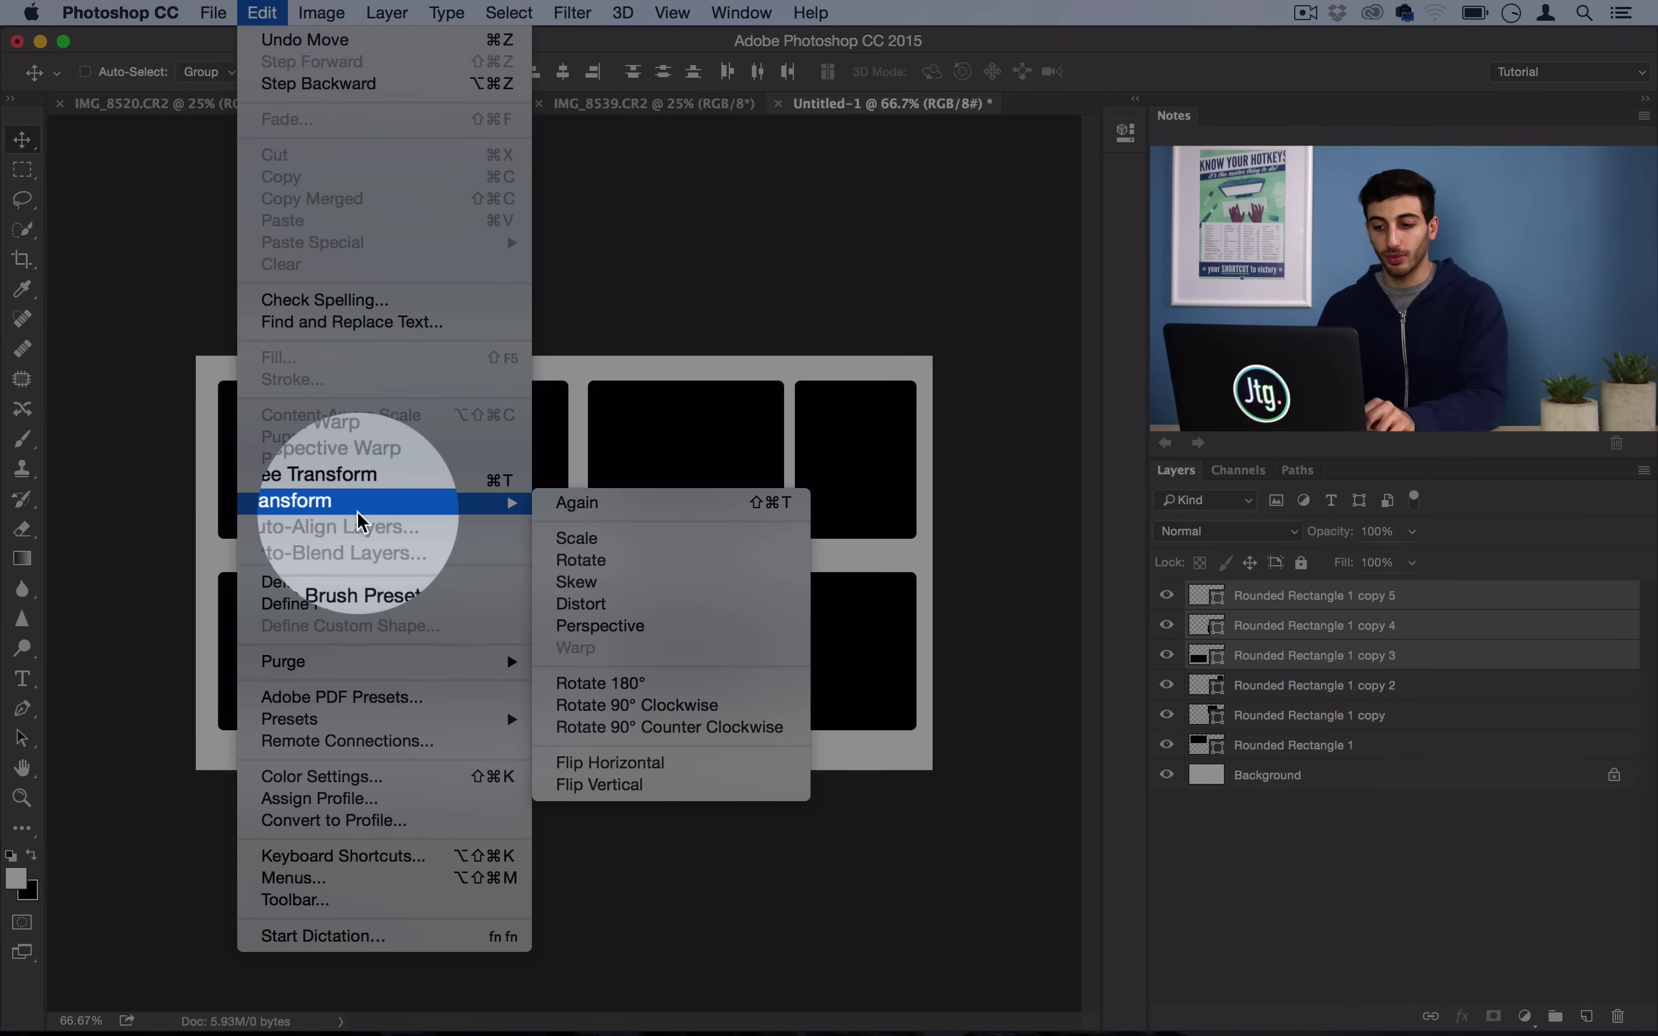
pyautogui.click(613, 763)
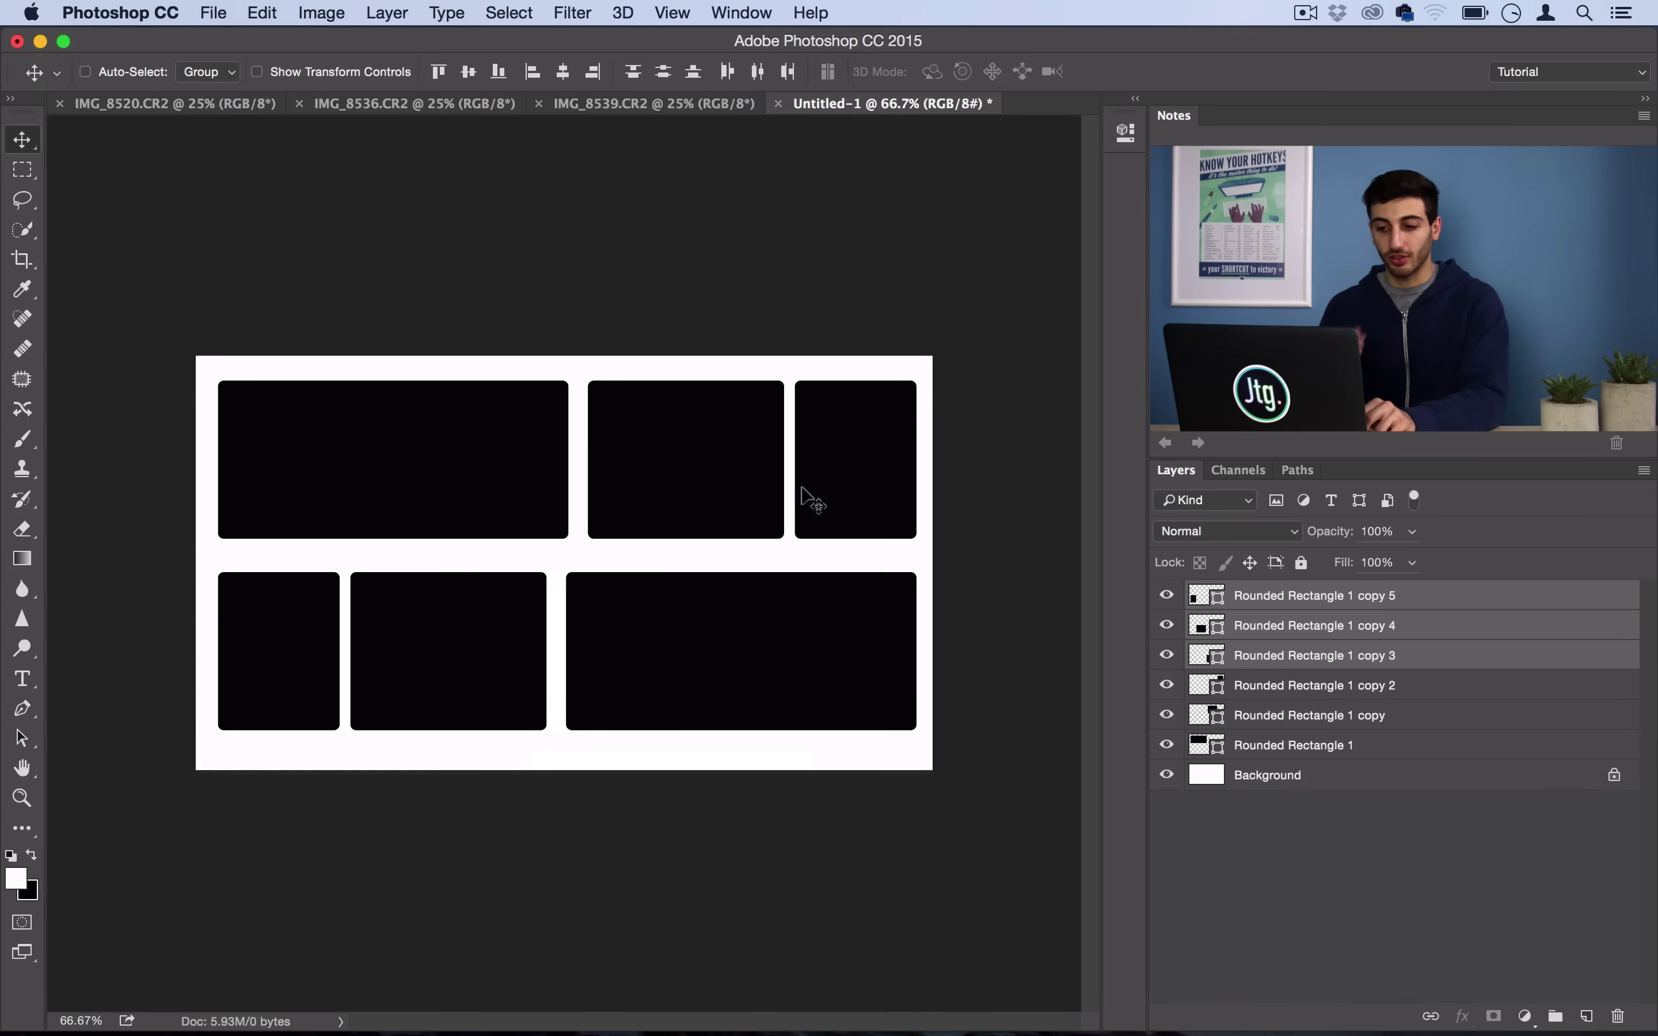
# Step: Identify and delete the bottom-middle rectangle layer, Rounded Rectangle 1 copy 4
pyautogui.click(1312, 607)
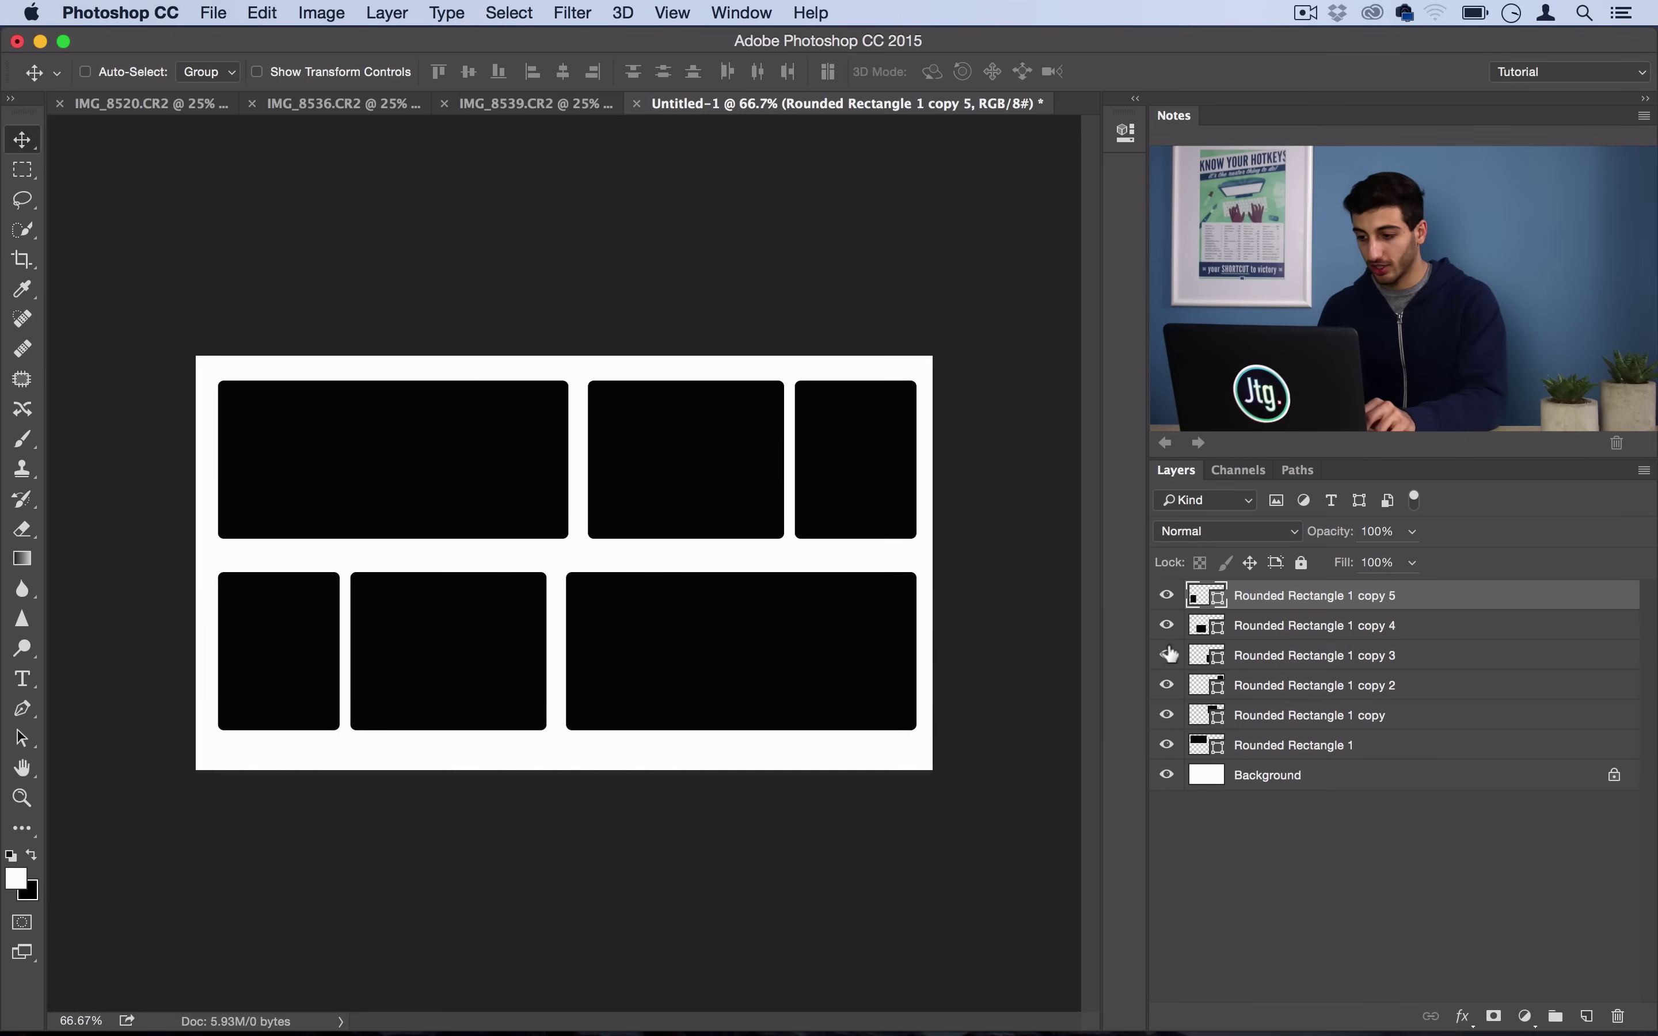
pyautogui.click(1166, 655)
pyautogui.click(1167, 655)
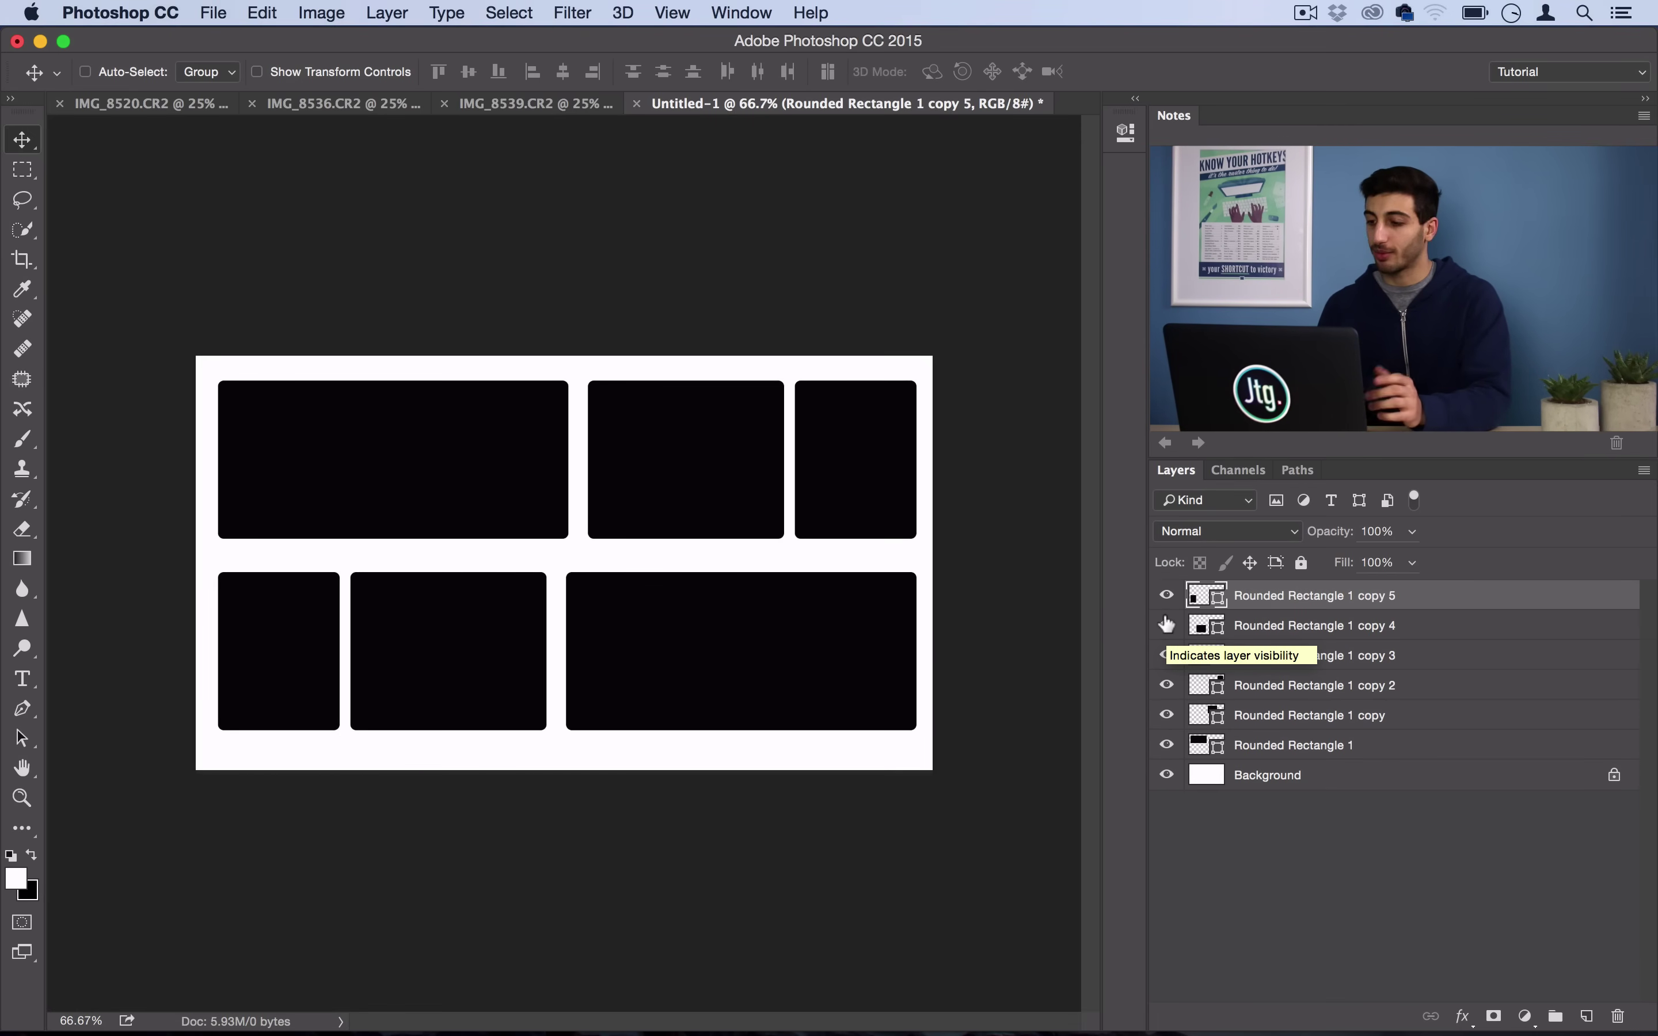
pyautogui.click(1166, 625)
pyautogui.click(1166, 625)
pyautogui.click(1166, 625)
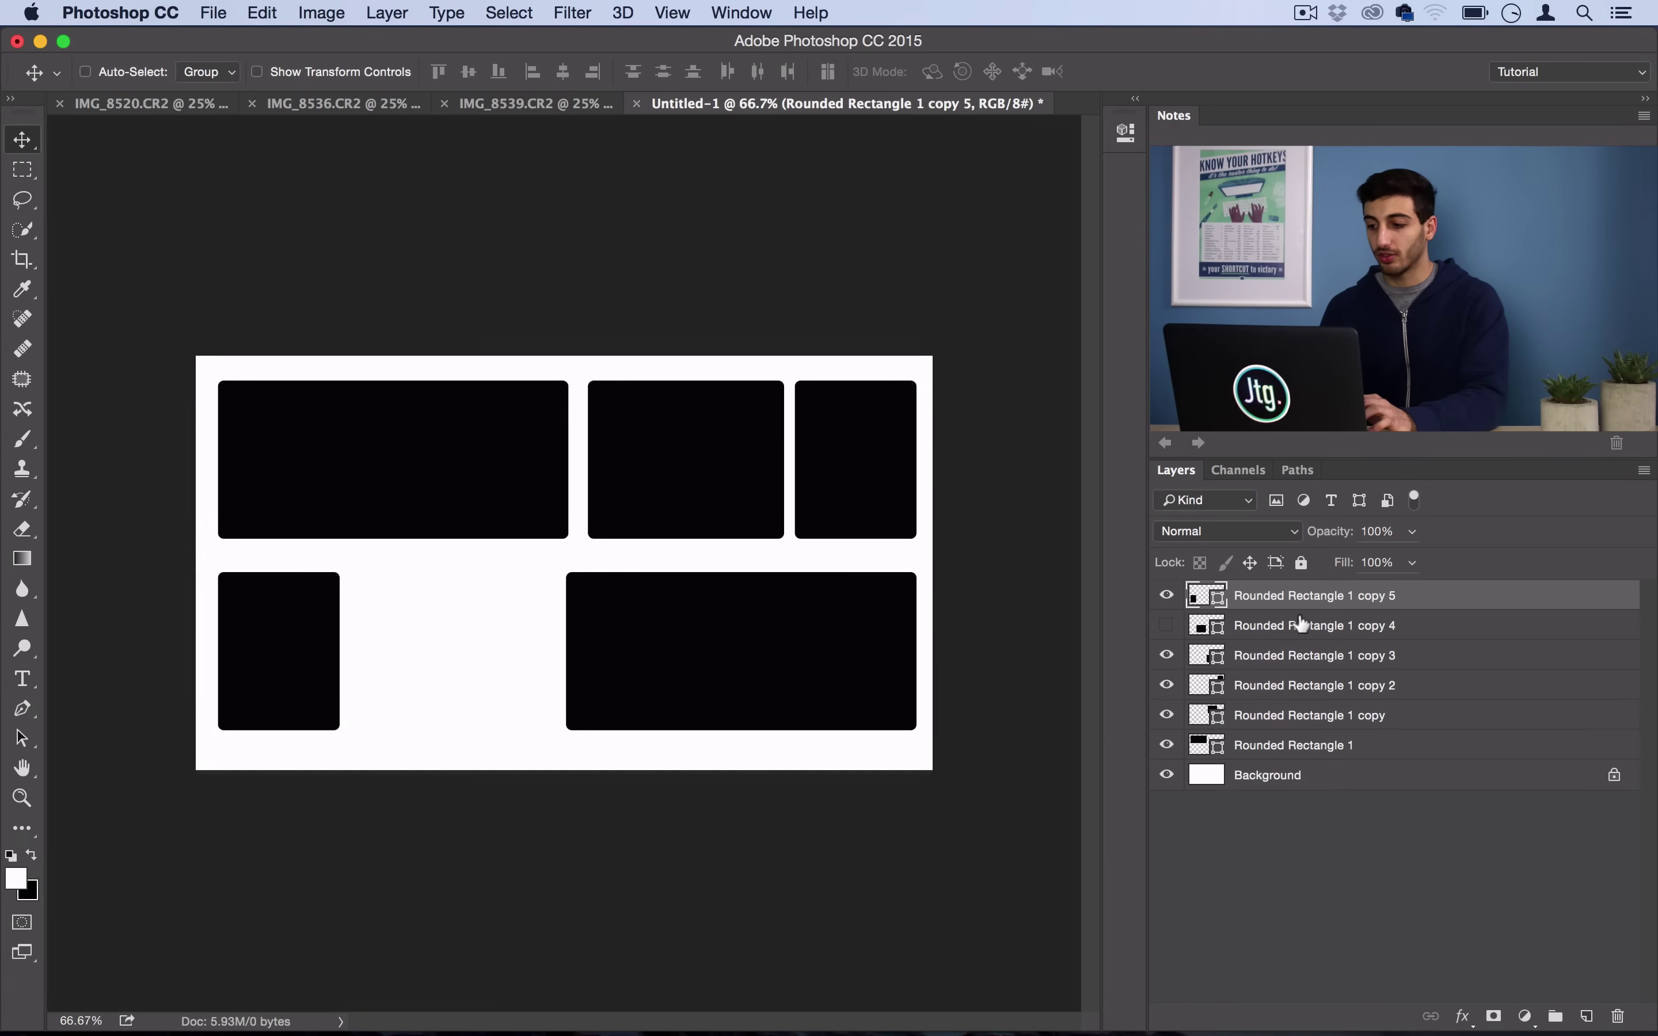
pyautogui.click(1302, 625)
pyautogui.press('BackSpace')
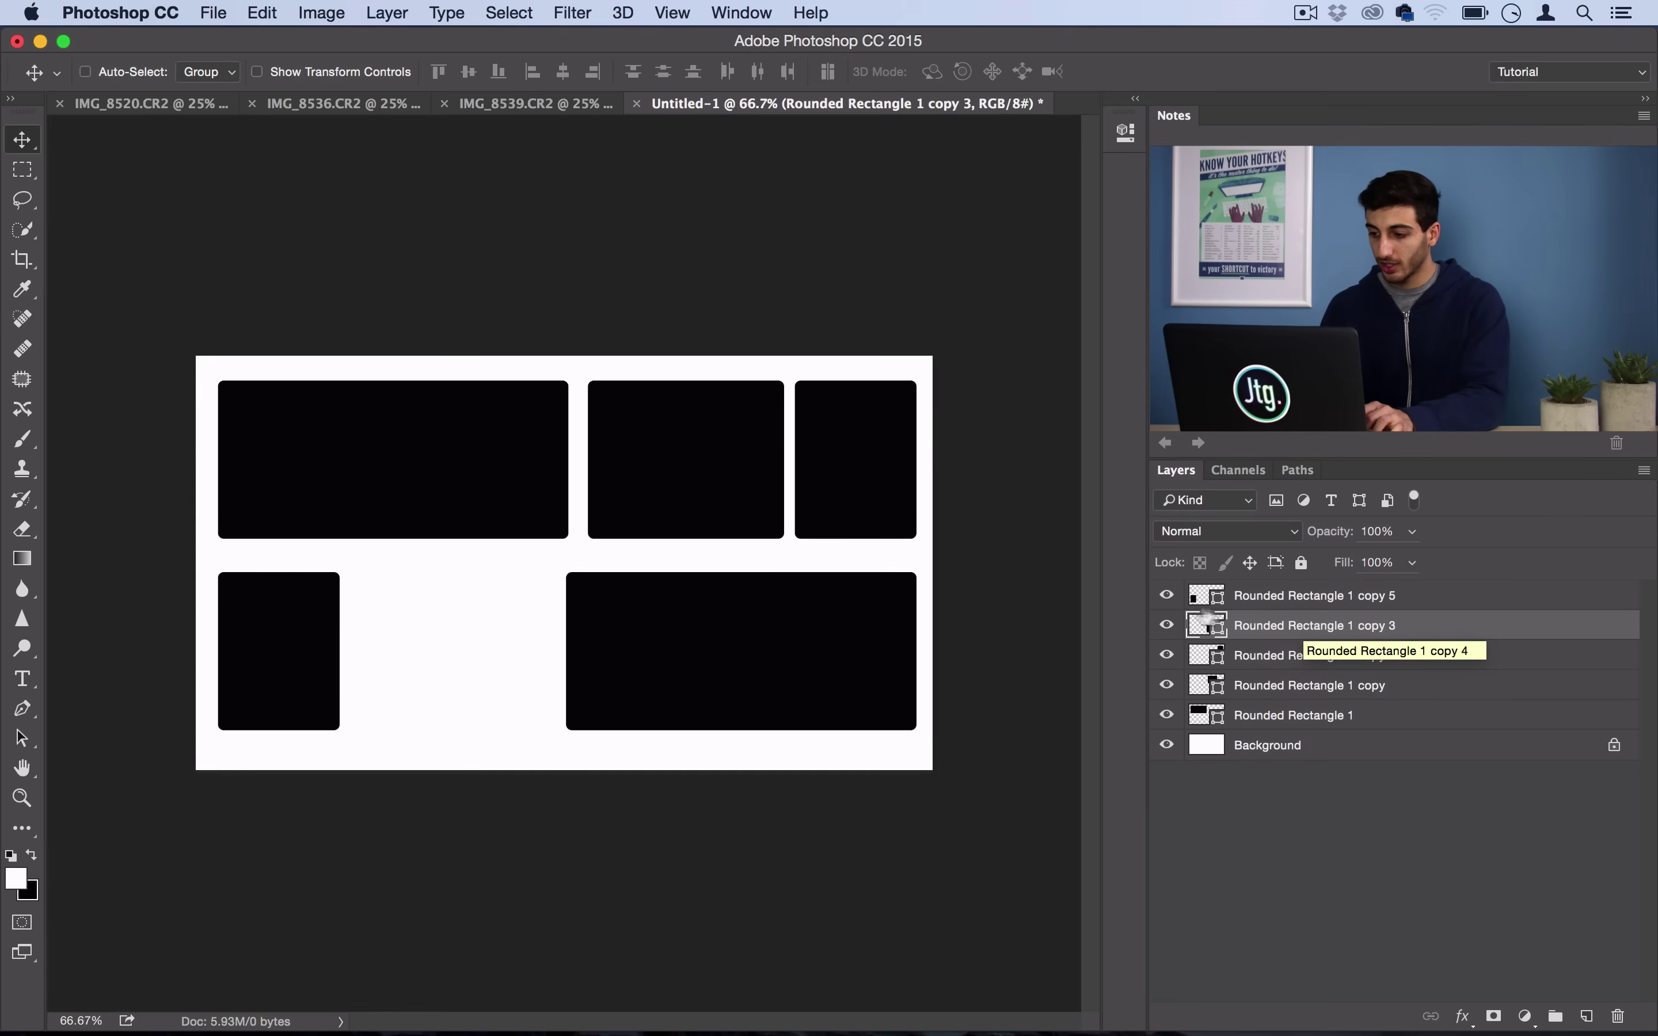
pyautogui.click(1166, 594)
pyautogui.click(1166, 595)
pyautogui.click(1166, 625)
pyautogui.click(1166, 625)
pyautogui.press('shift')
# Step: Move the two lower rectangles up with Shift+Up, then nudge all five down to recentre them
pyautogui.keyDown('shift'); pyautogui.click(1293, 596); pyautogui.keyUp('shift')
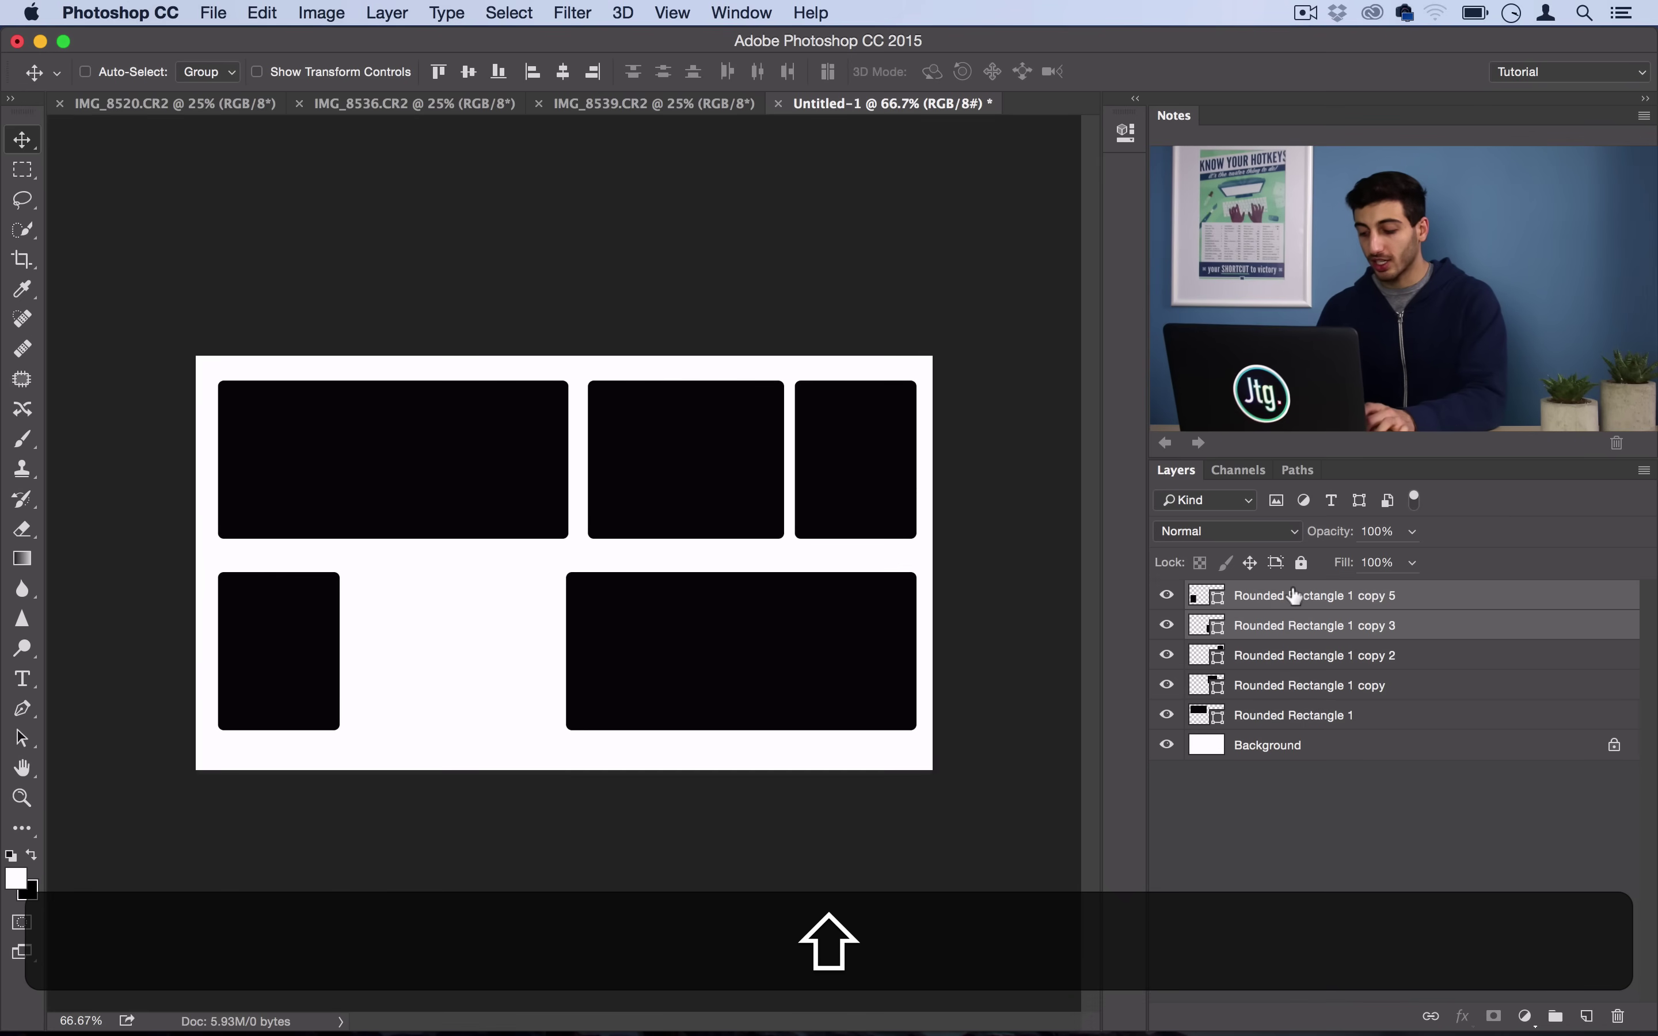
pyautogui.hotkey('shift', 'Up')
pyautogui.hotkey('shift', 'Up')
pyautogui.hotkey('shift', 'Up')
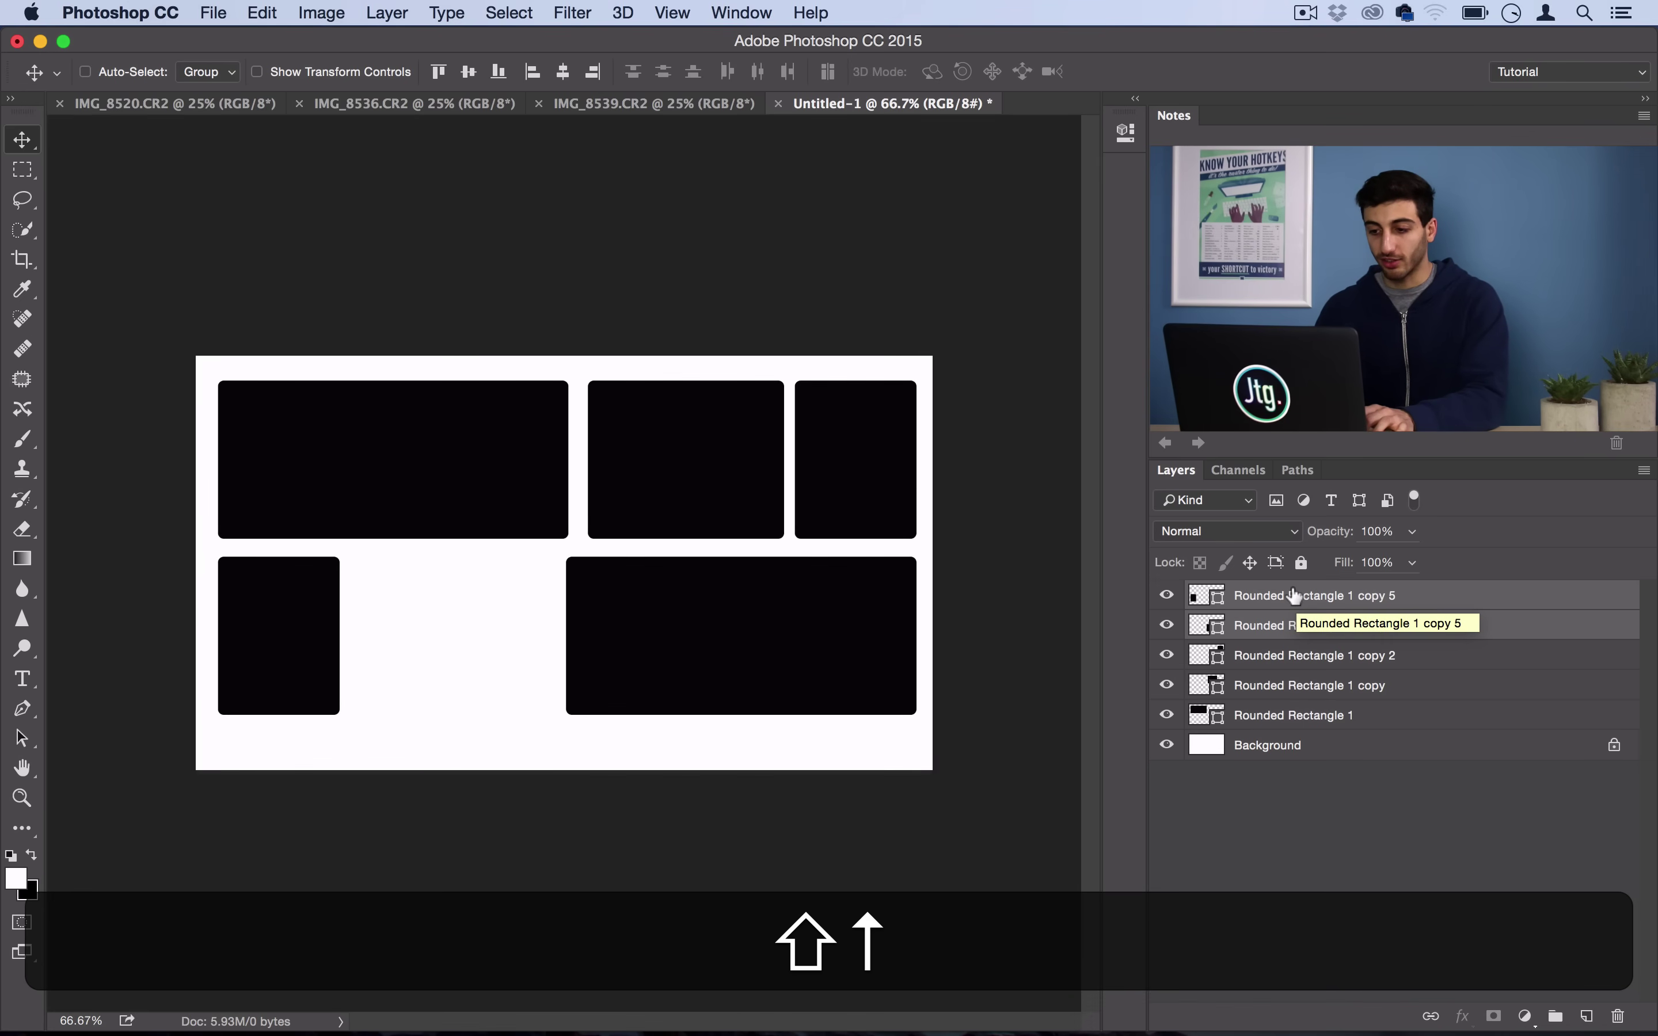
pyautogui.click(1282, 685)
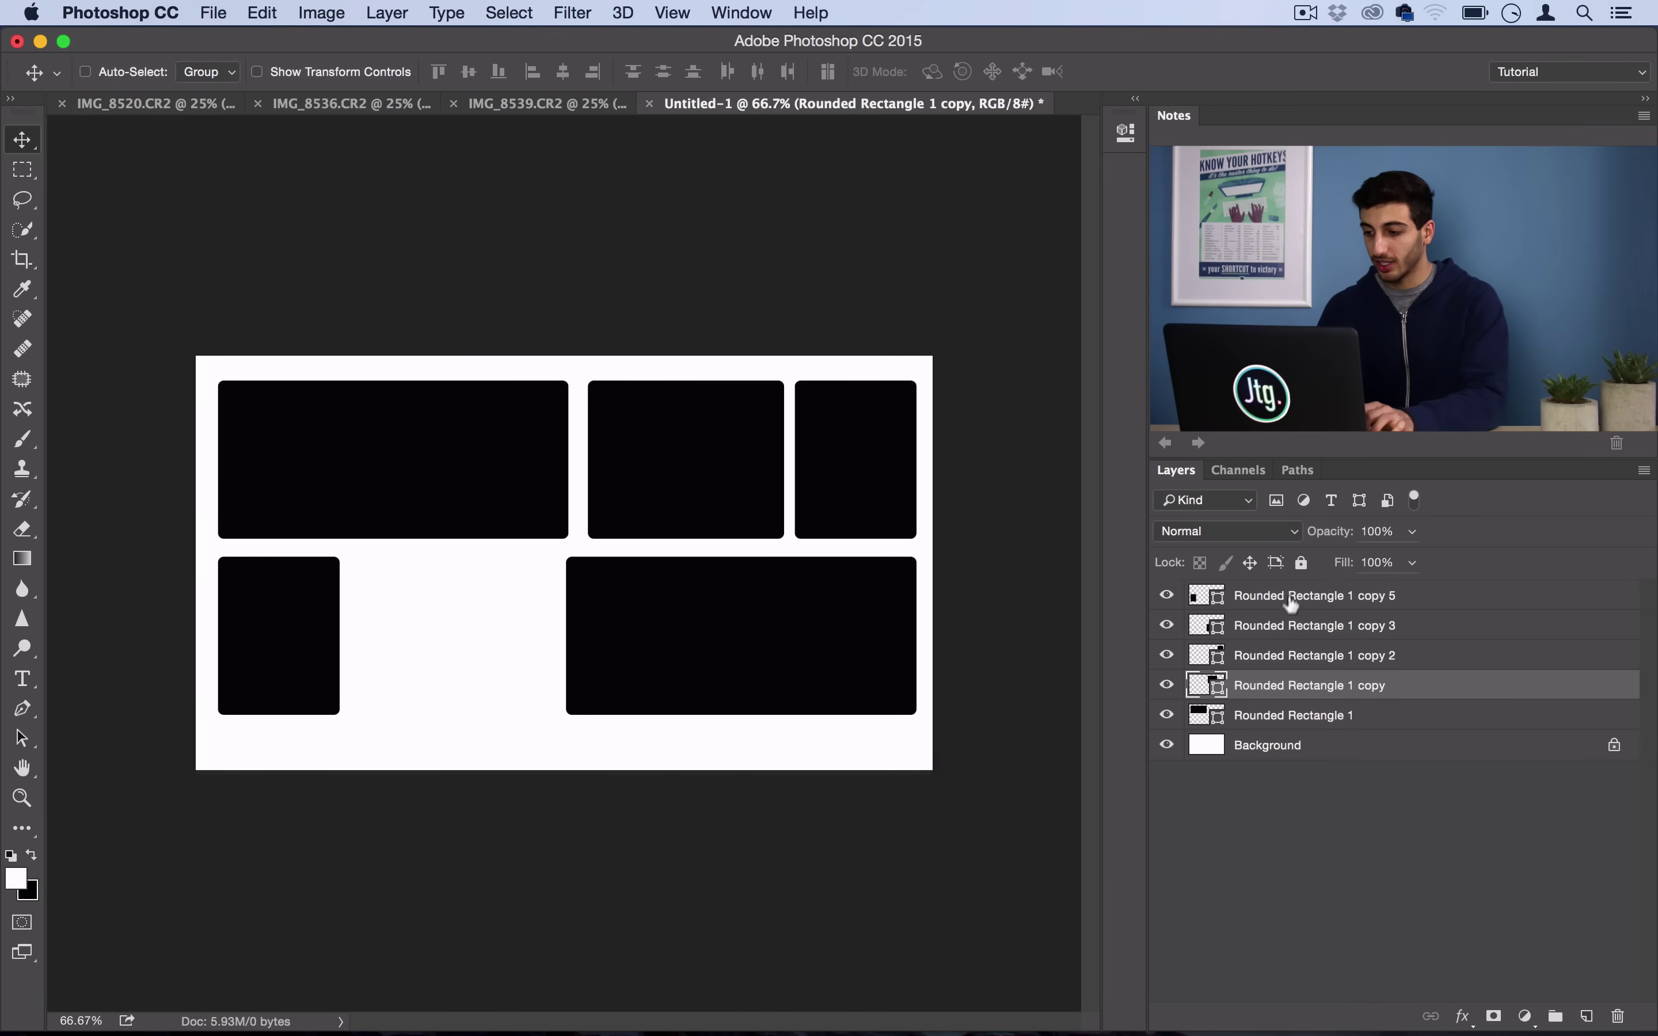
pyautogui.click(1306, 716)
pyautogui.keyDown('shift'); pyautogui.click(1303, 594); pyautogui.keyUp('shift')
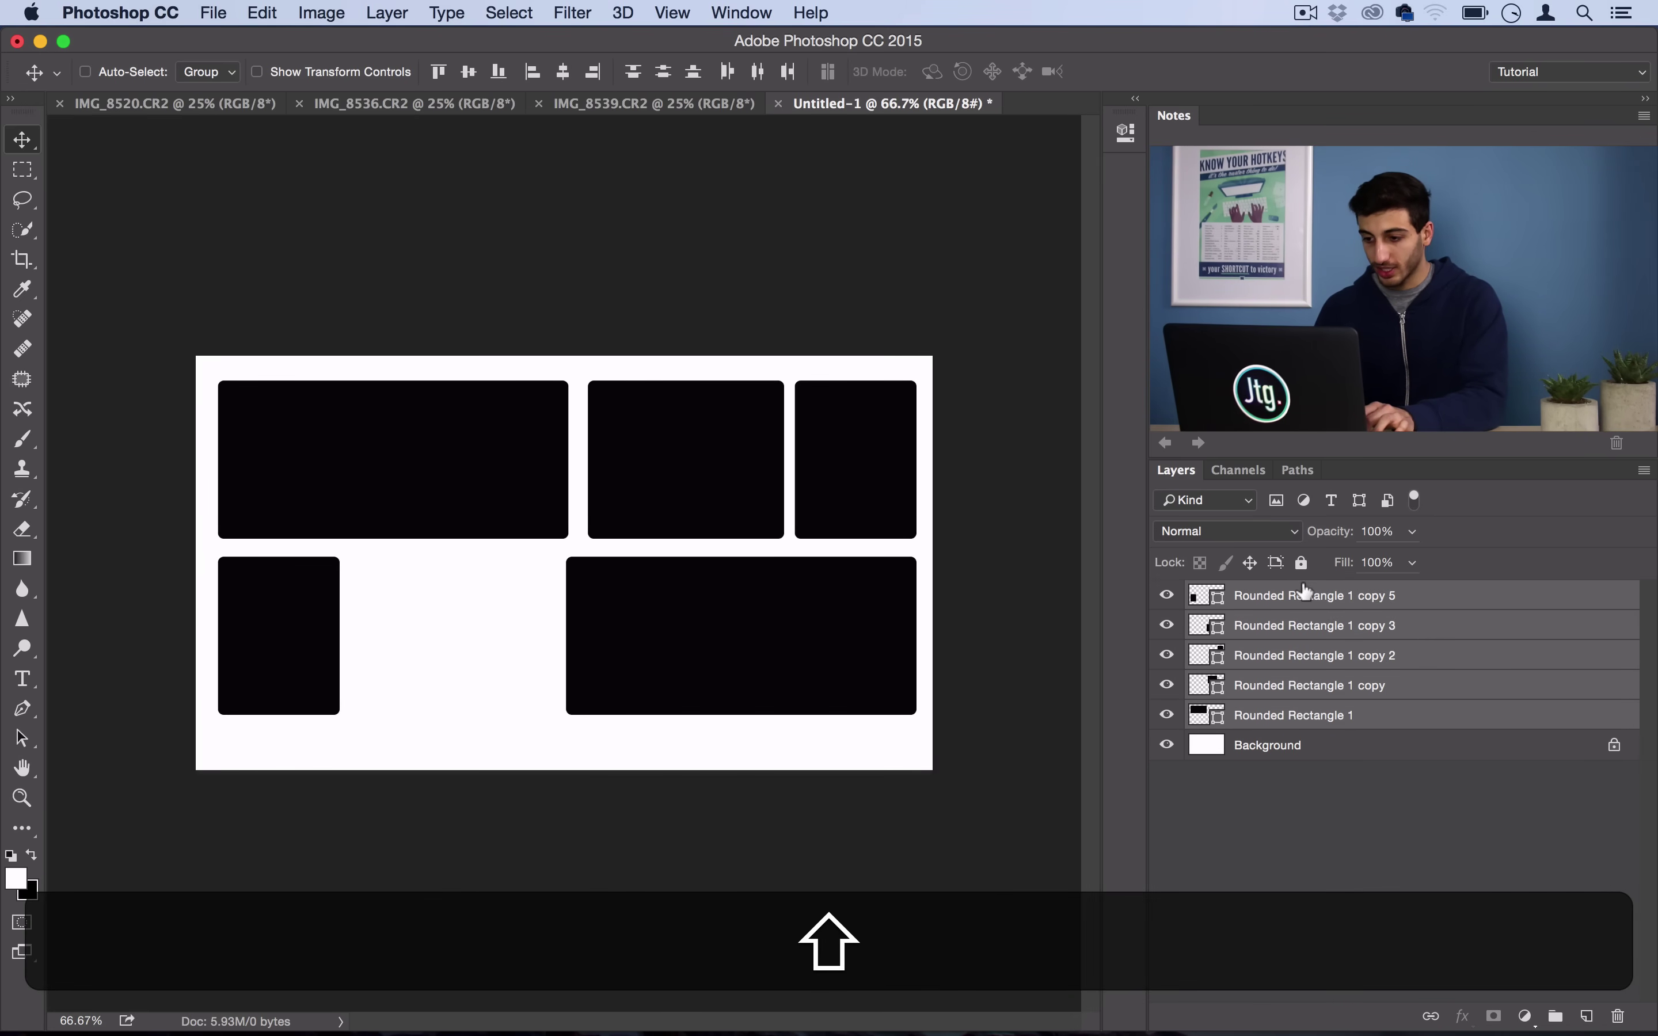
pyautogui.hotkey('shift', 'Down')
pyautogui.hotkey('shift', 'Down')
pyautogui.hotkey('shift', 'Down')
pyautogui.hotkey('shift', 'Down')
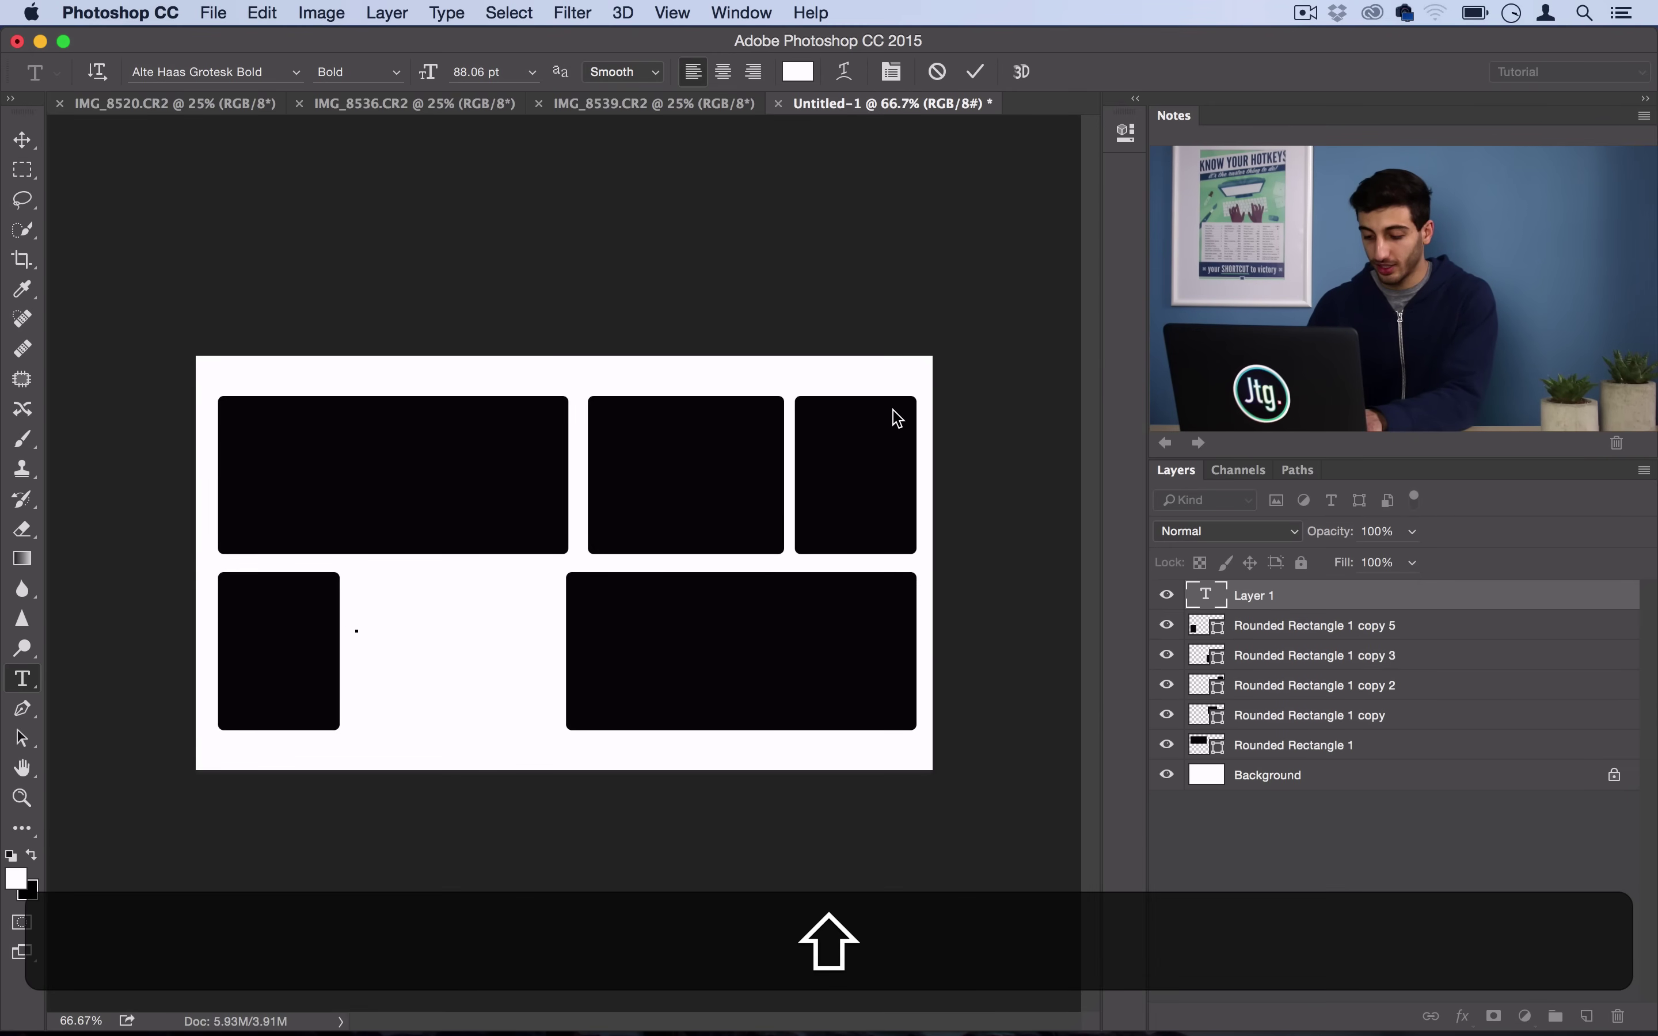
# Step: Type the black two-line title 'A DAY IN' / 'THE CITY' in the bottom gap
pyautogui.write('ADY')
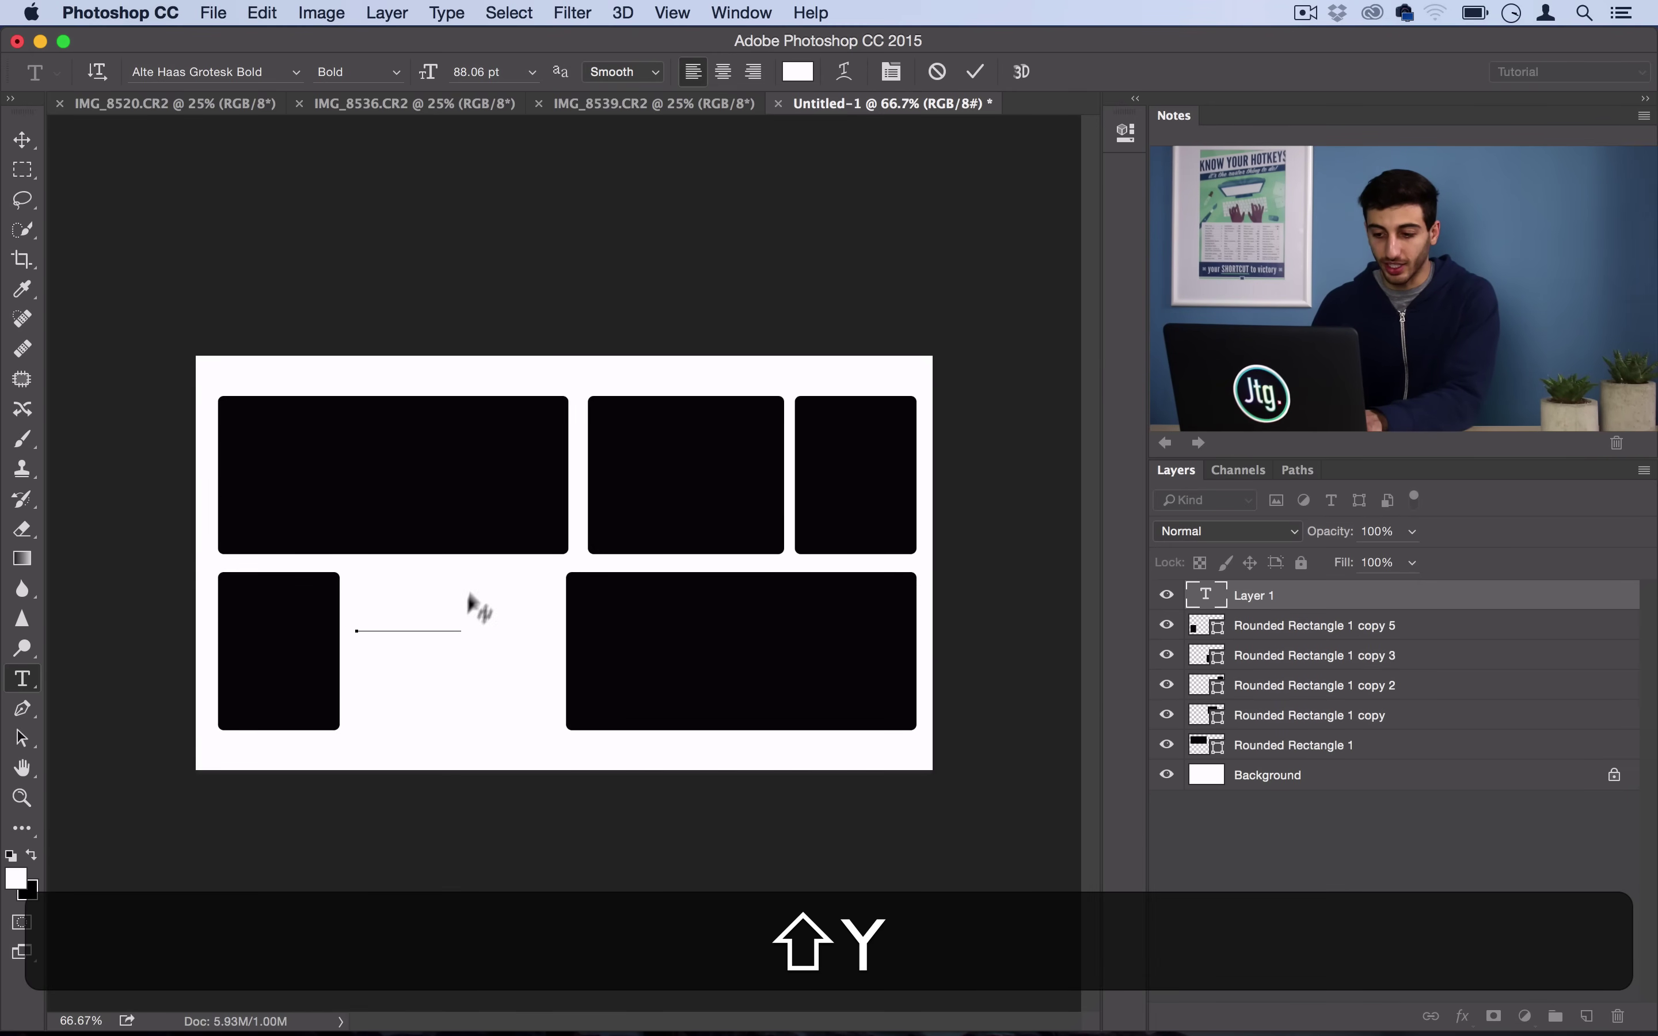
pyautogui.moveTo(455, 611); pyautogui.dragTo(203, 608)
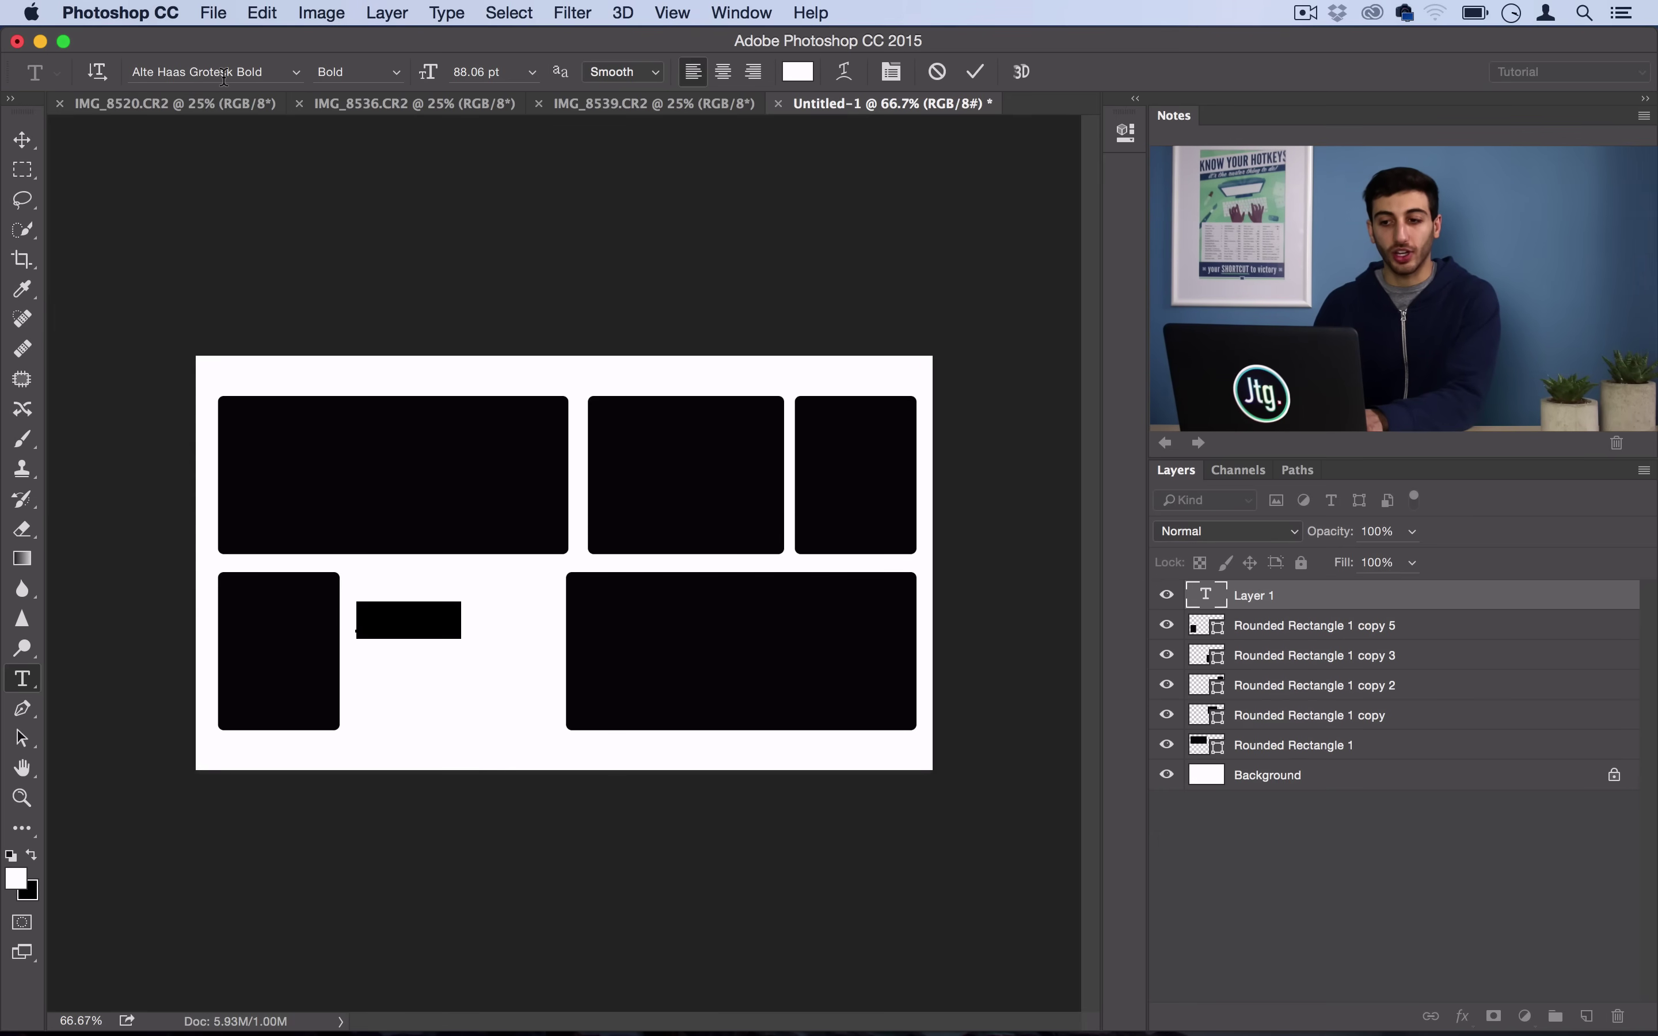
pyautogui.click(33, 856)
pyautogui.click(446, 607)
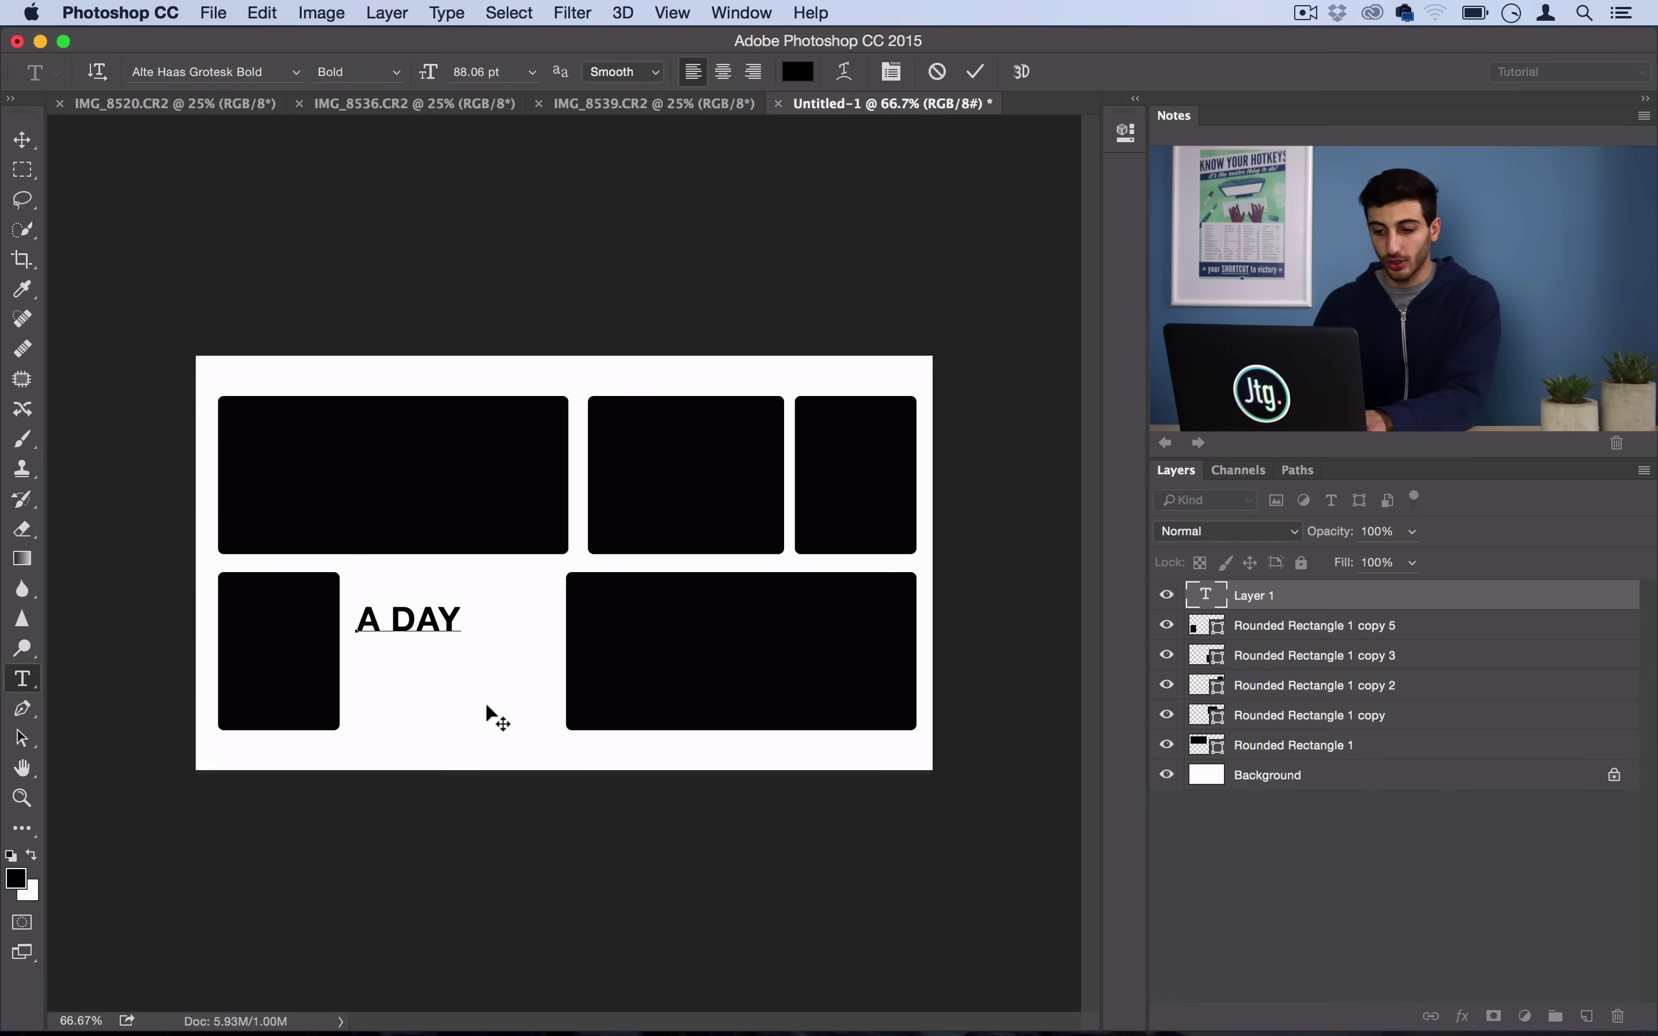
pyautogui.moveTo(486, 705); pyautogui.dragTo(484, 676)
pyautogui.write('IN')
pyautogui.hotkey('shift', 'Return')
pyautogui.write('THE CITY')
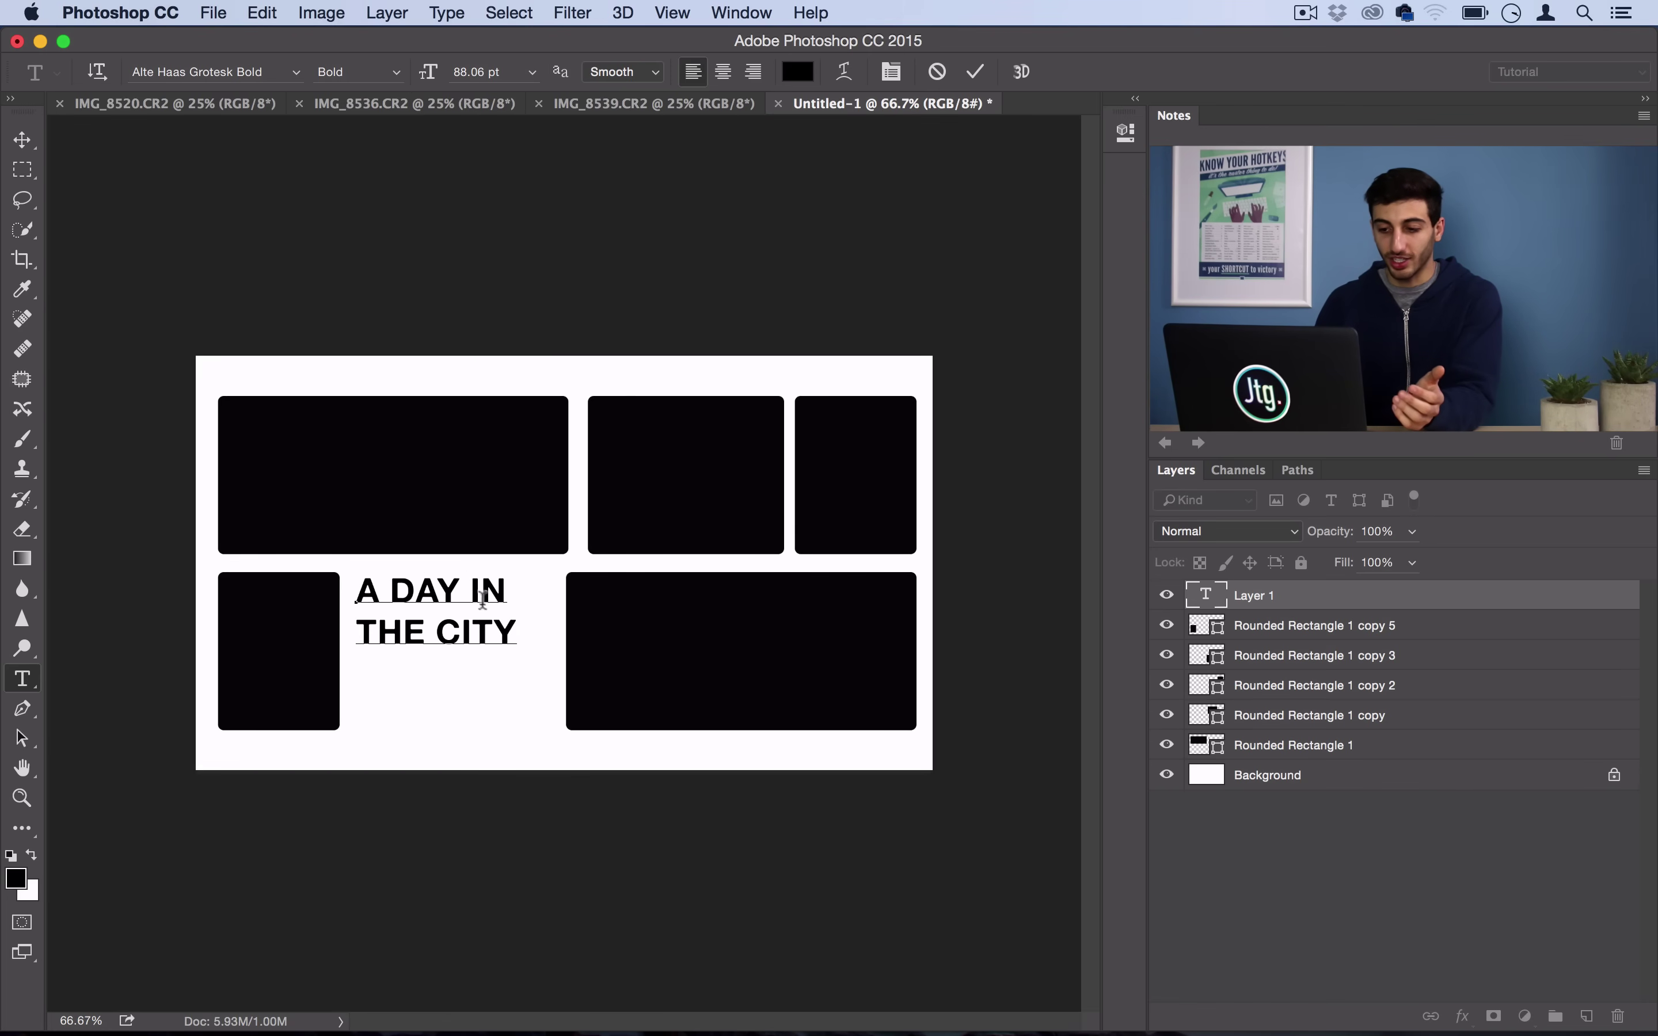
pyautogui.click(1245, 587)
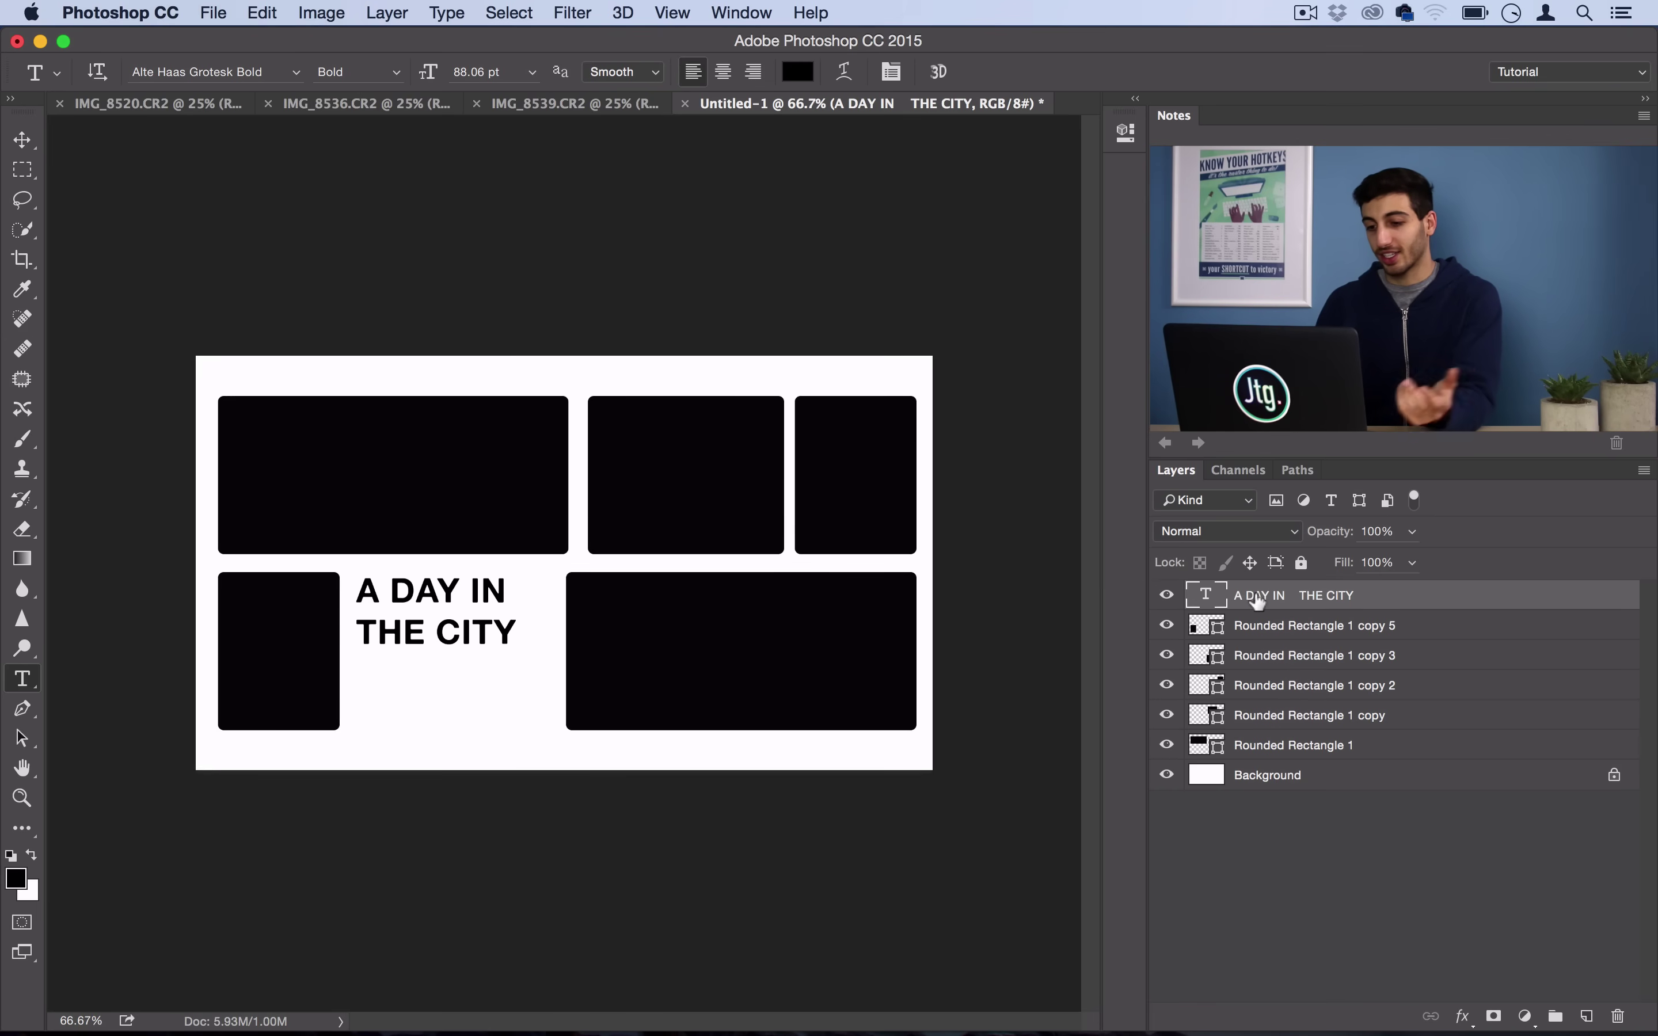
# Step: Resize the first title line 'A DAY IN' to 95 pt
pyautogui.doubleClick(1212, 594)
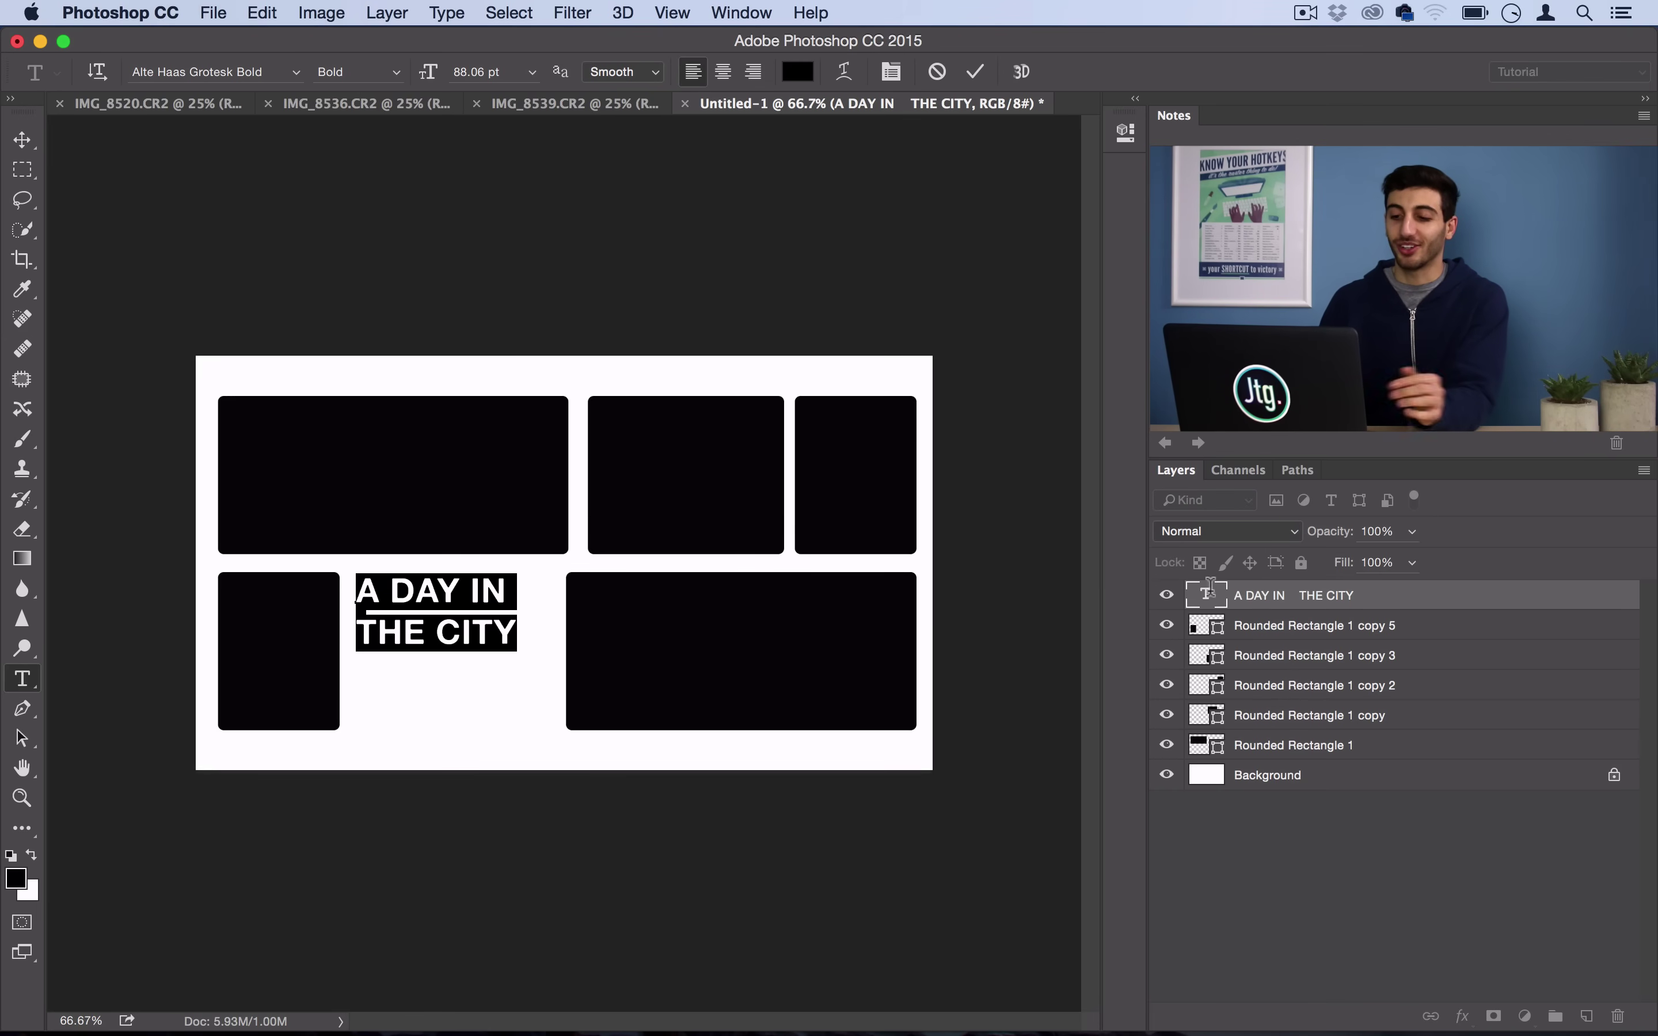
pyautogui.click(392, 586)
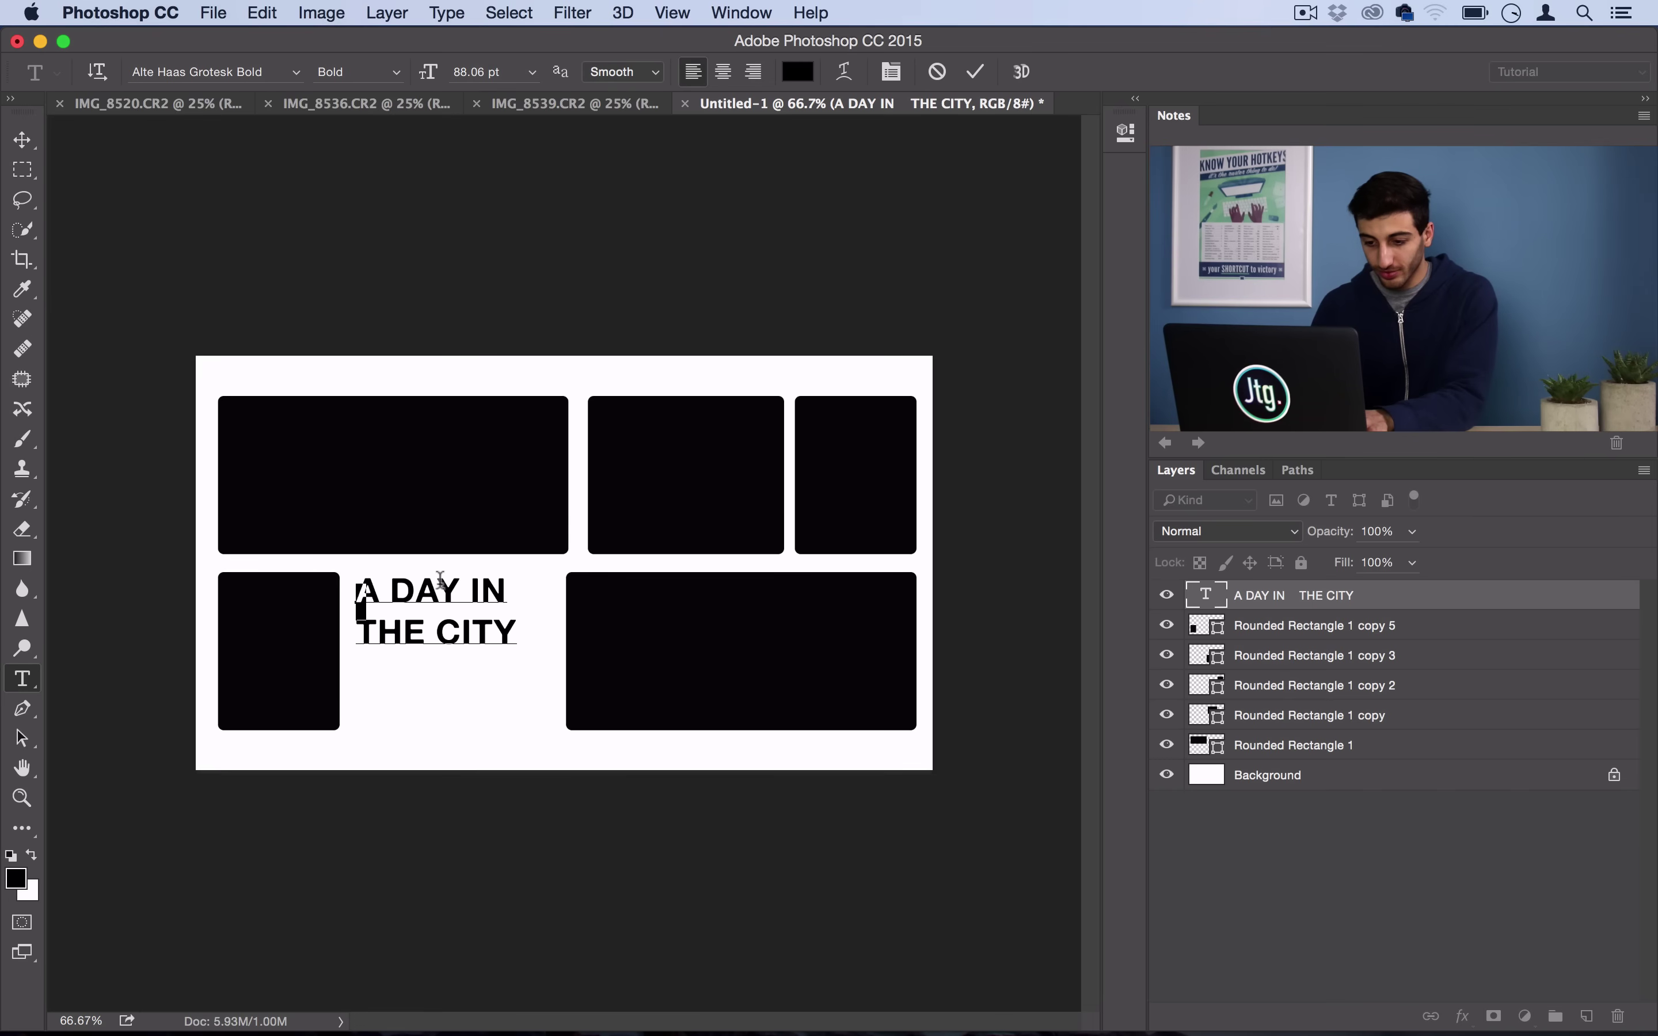
pyautogui.keyDown('shift'); pyautogui.click(552, 638); pyautogui.keyUp('shift')
pyautogui.click(490, 629)
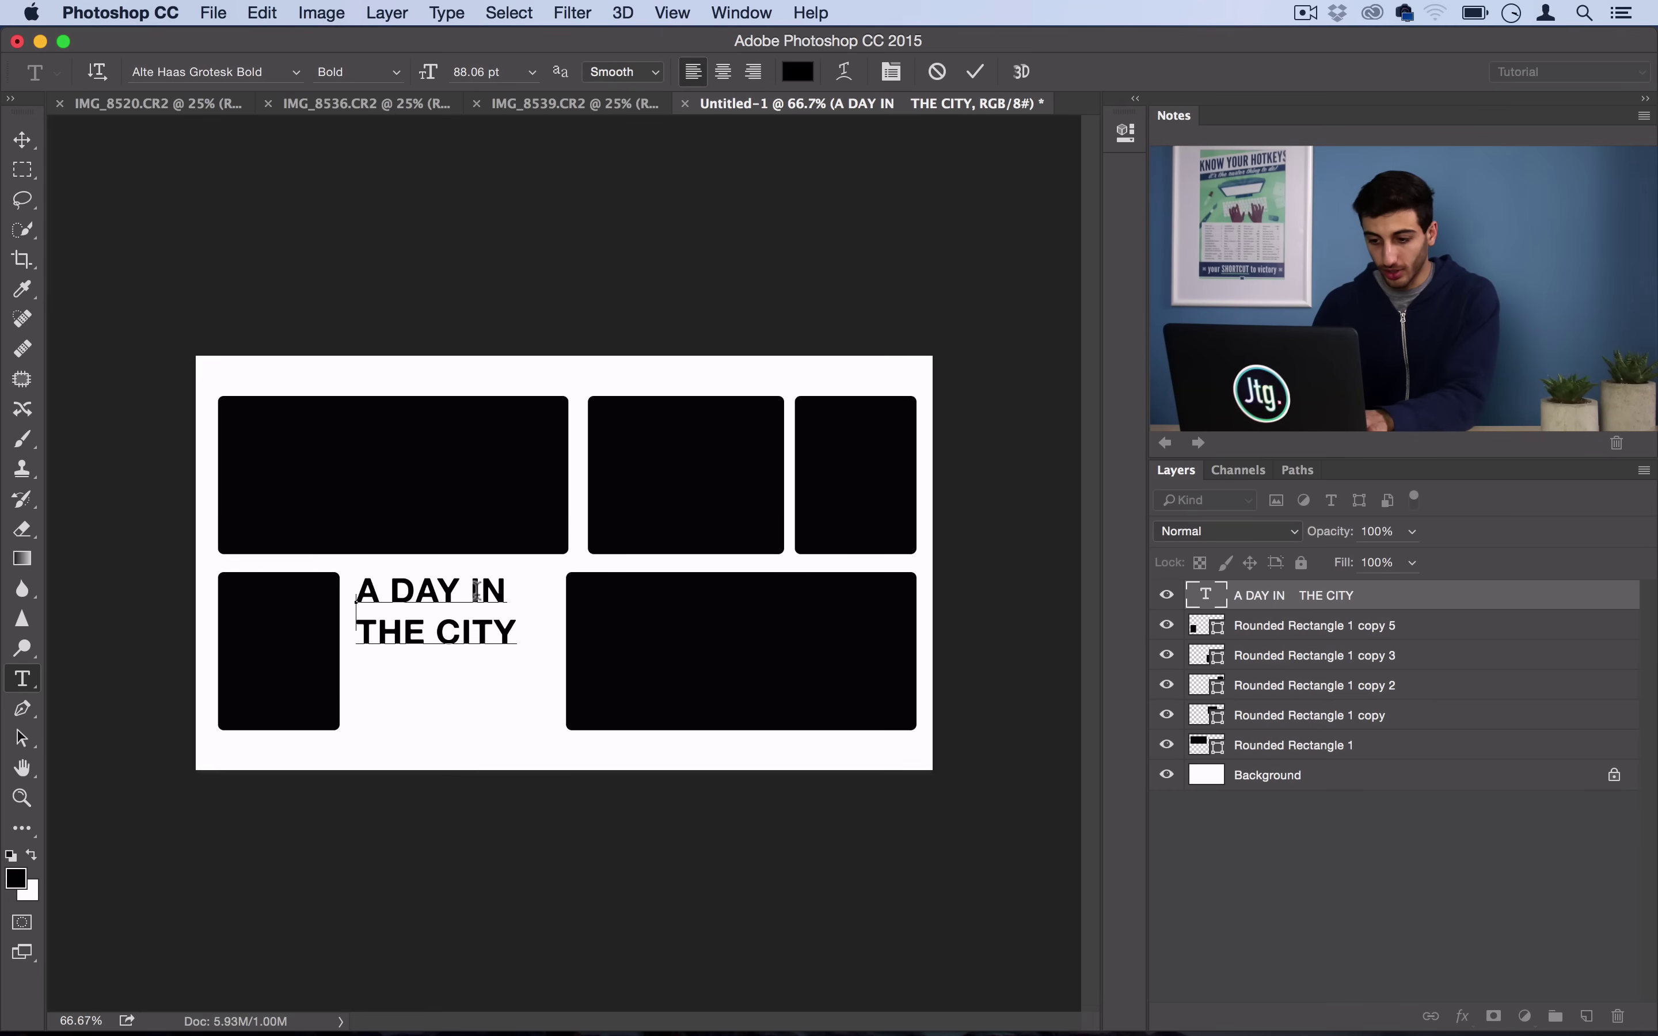
pyautogui.moveTo(518, 590); pyautogui.dragTo(355, 588)
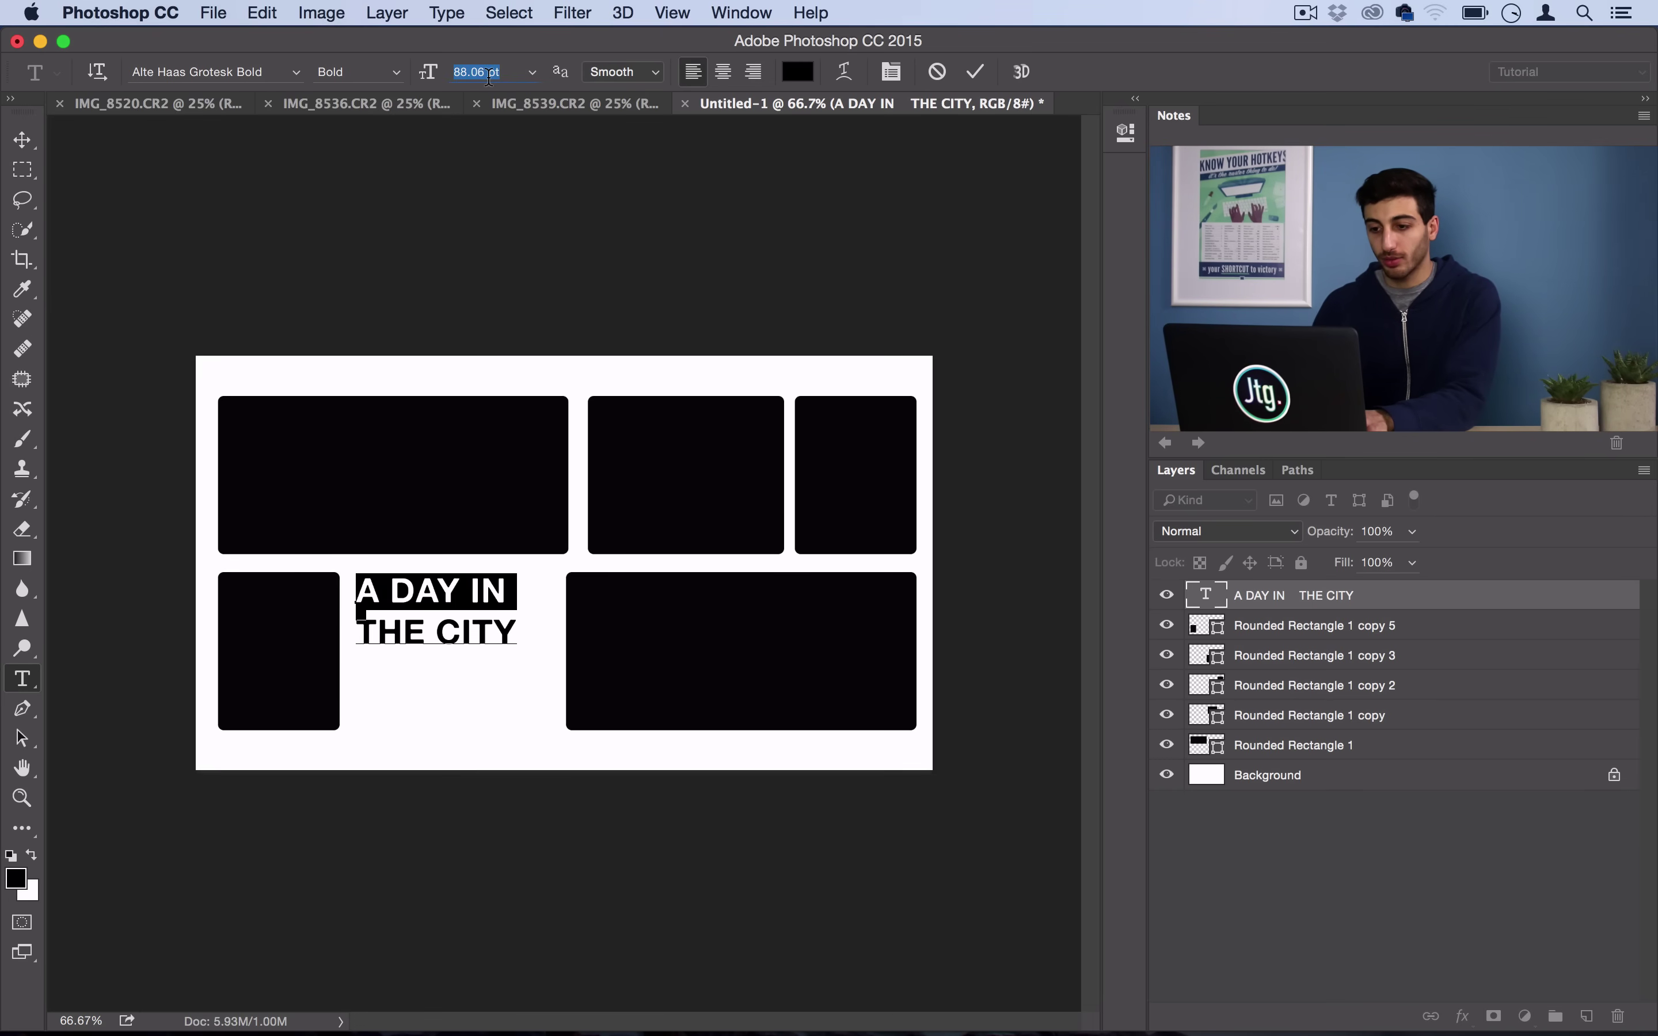
pyautogui.press('Up')
pyautogui.press('Up')
pyautogui.press('Up')
pyautogui.press('Up')
pyautogui.press('Up')
pyautogui.press('Up')
pyautogui.press('Up')
pyautogui.press('Up')
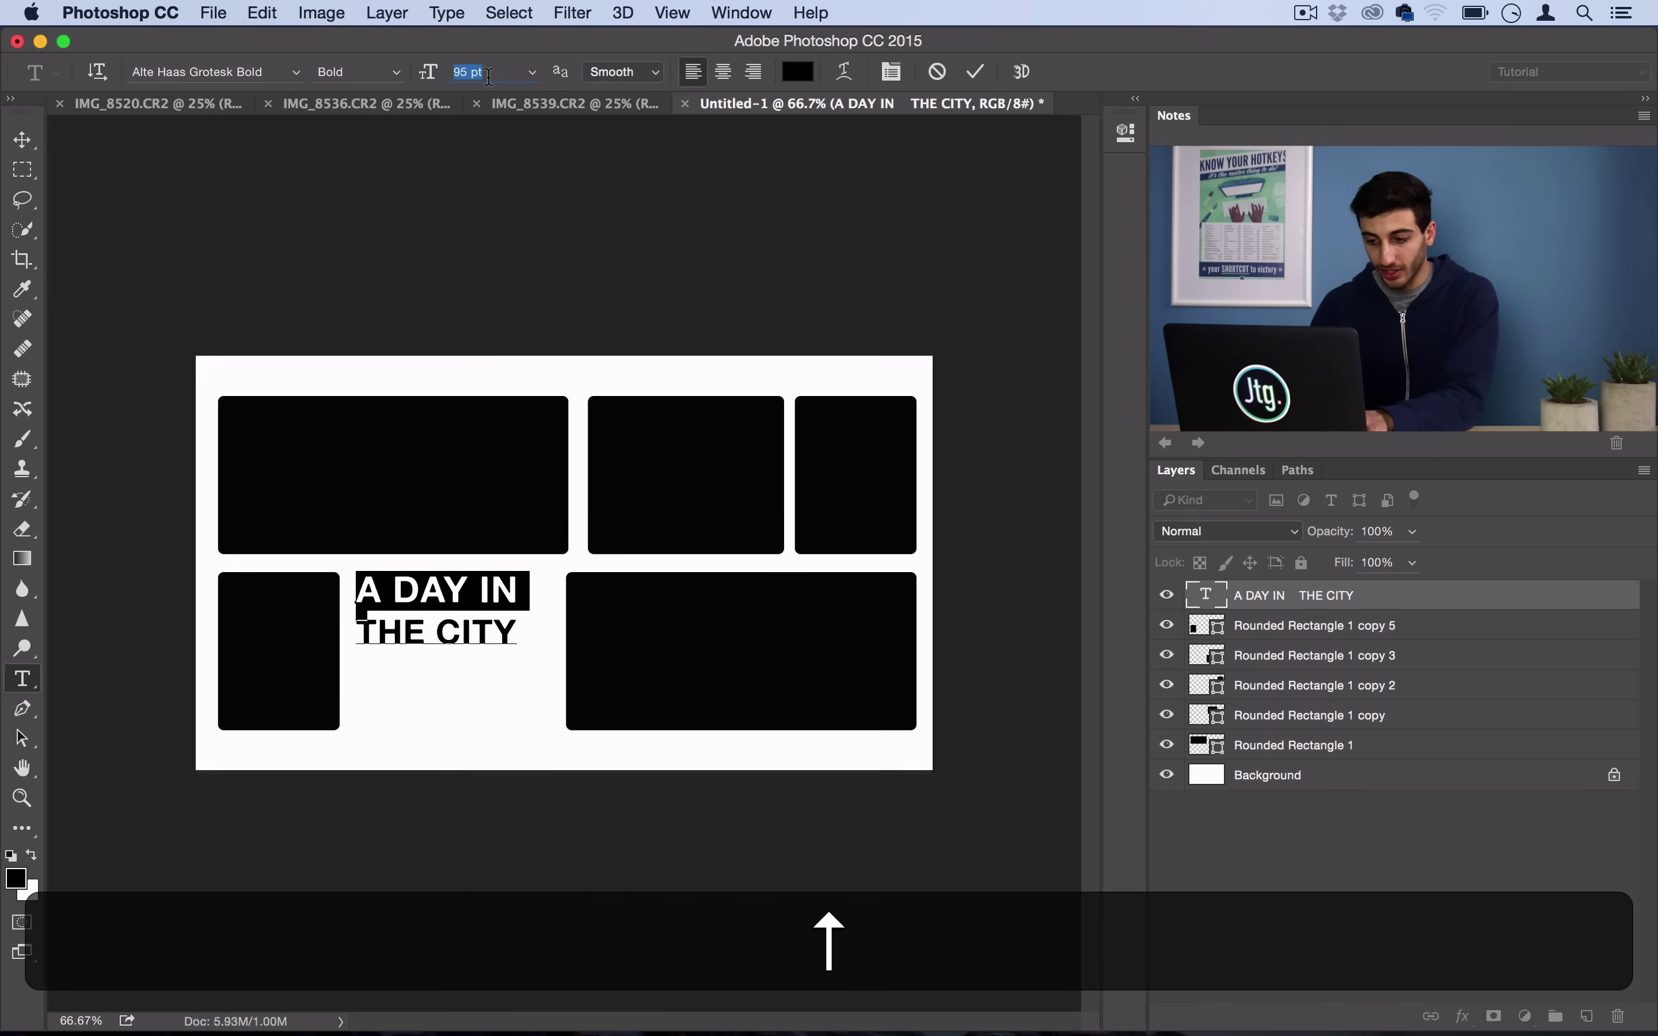
pyautogui.press('Down')
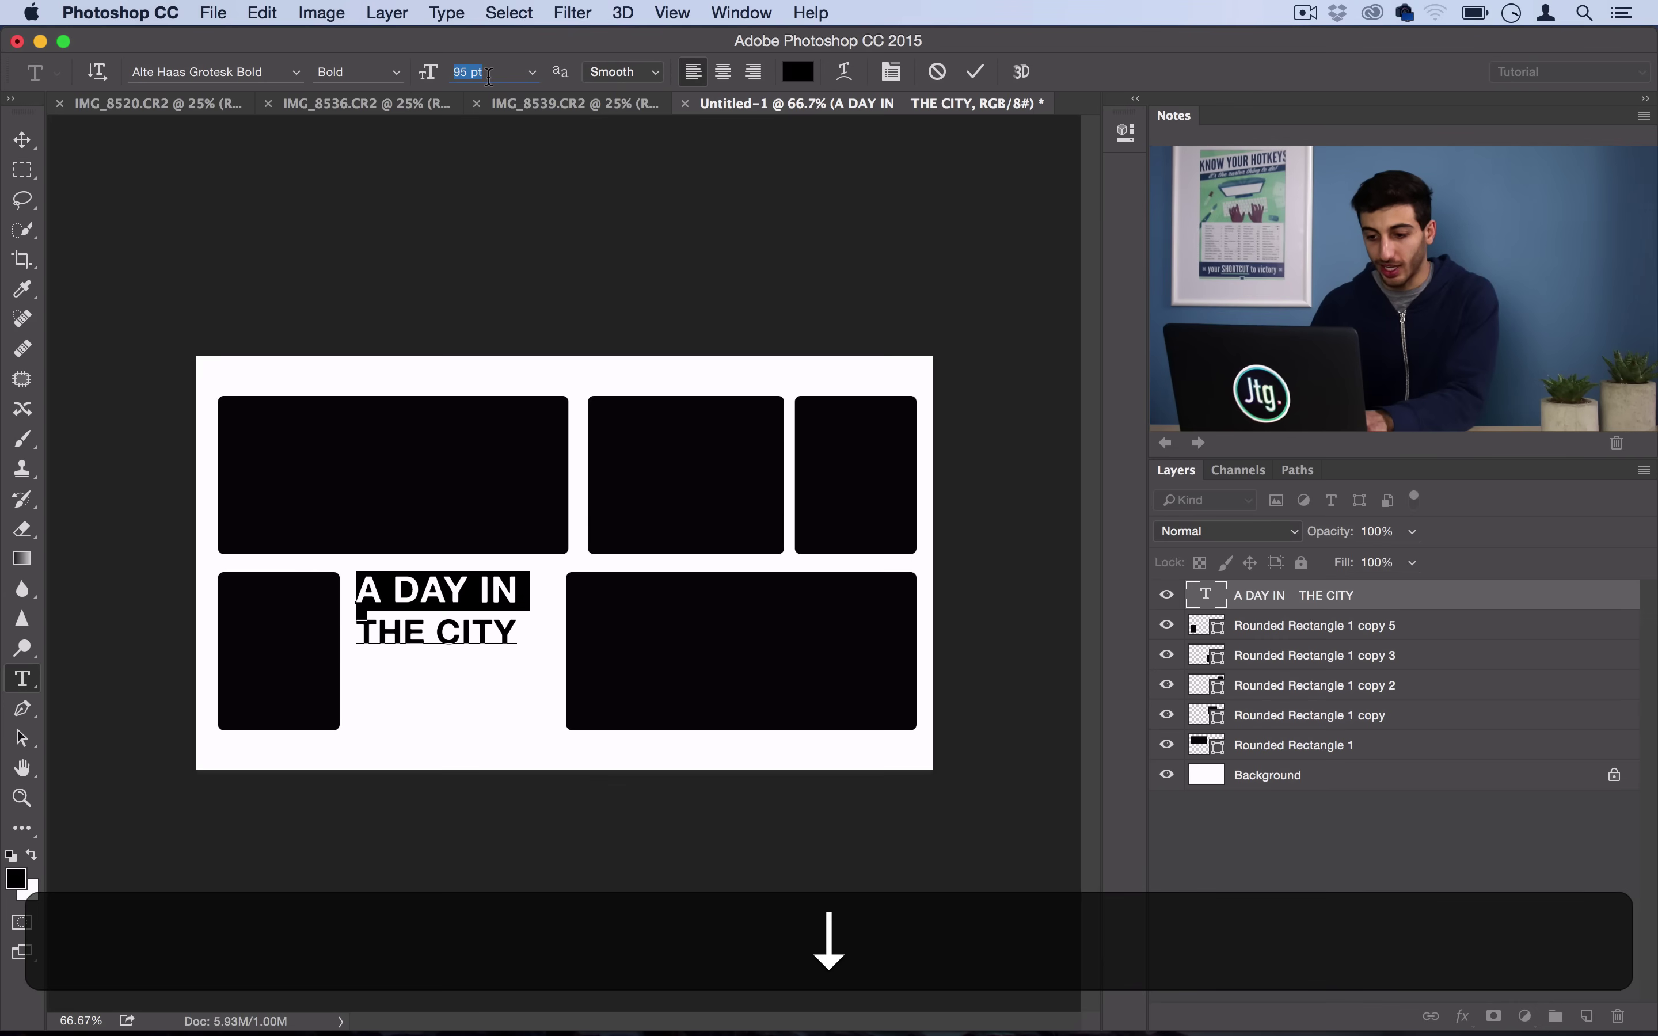
pyautogui.click(483, 607)
# Step: With the Move tool, nudge the title two Shift-steps right and one down
pyautogui.click(22, 140)
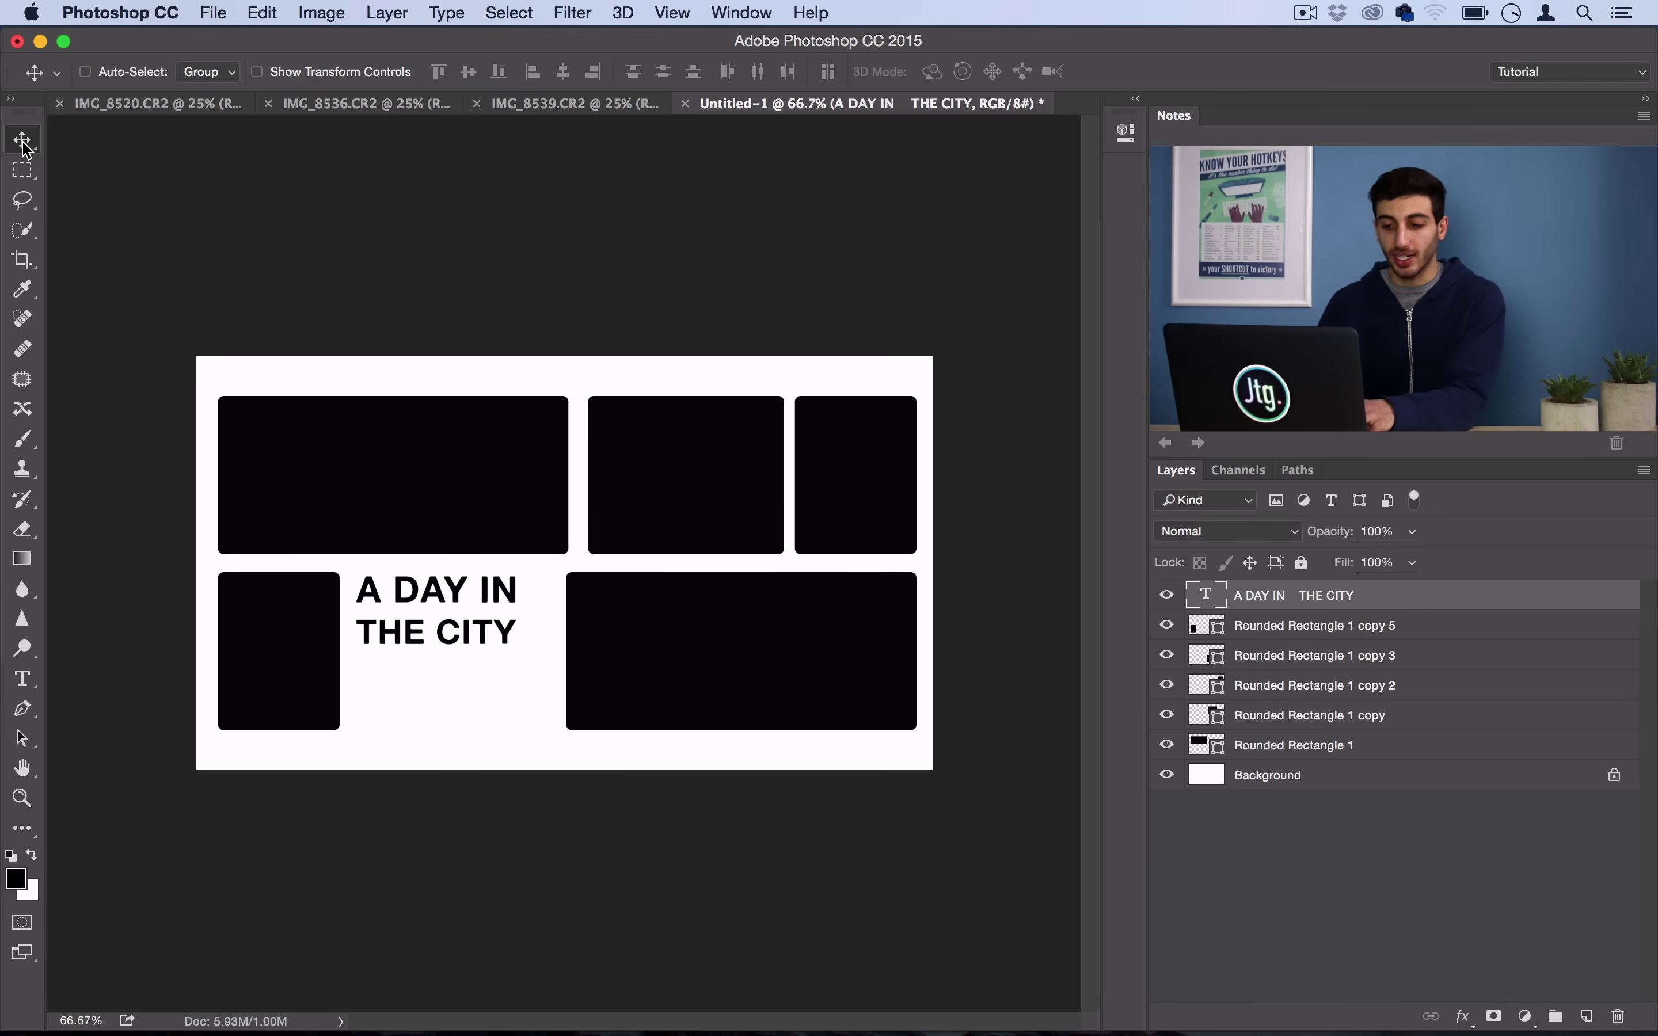
pyautogui.hotkey('shift', 'Down')
pyautogui.hotkey('shift', 'Up')
pyautogui.hotkey('shift', 'Right')
pyautogui.hotkey('shift', 'Left')
pyautogui.hotkey('shift', 'Down')
pyautogui.hotkey('shift', 'Right')
pyautogui.hotkey('shift', 'Right')
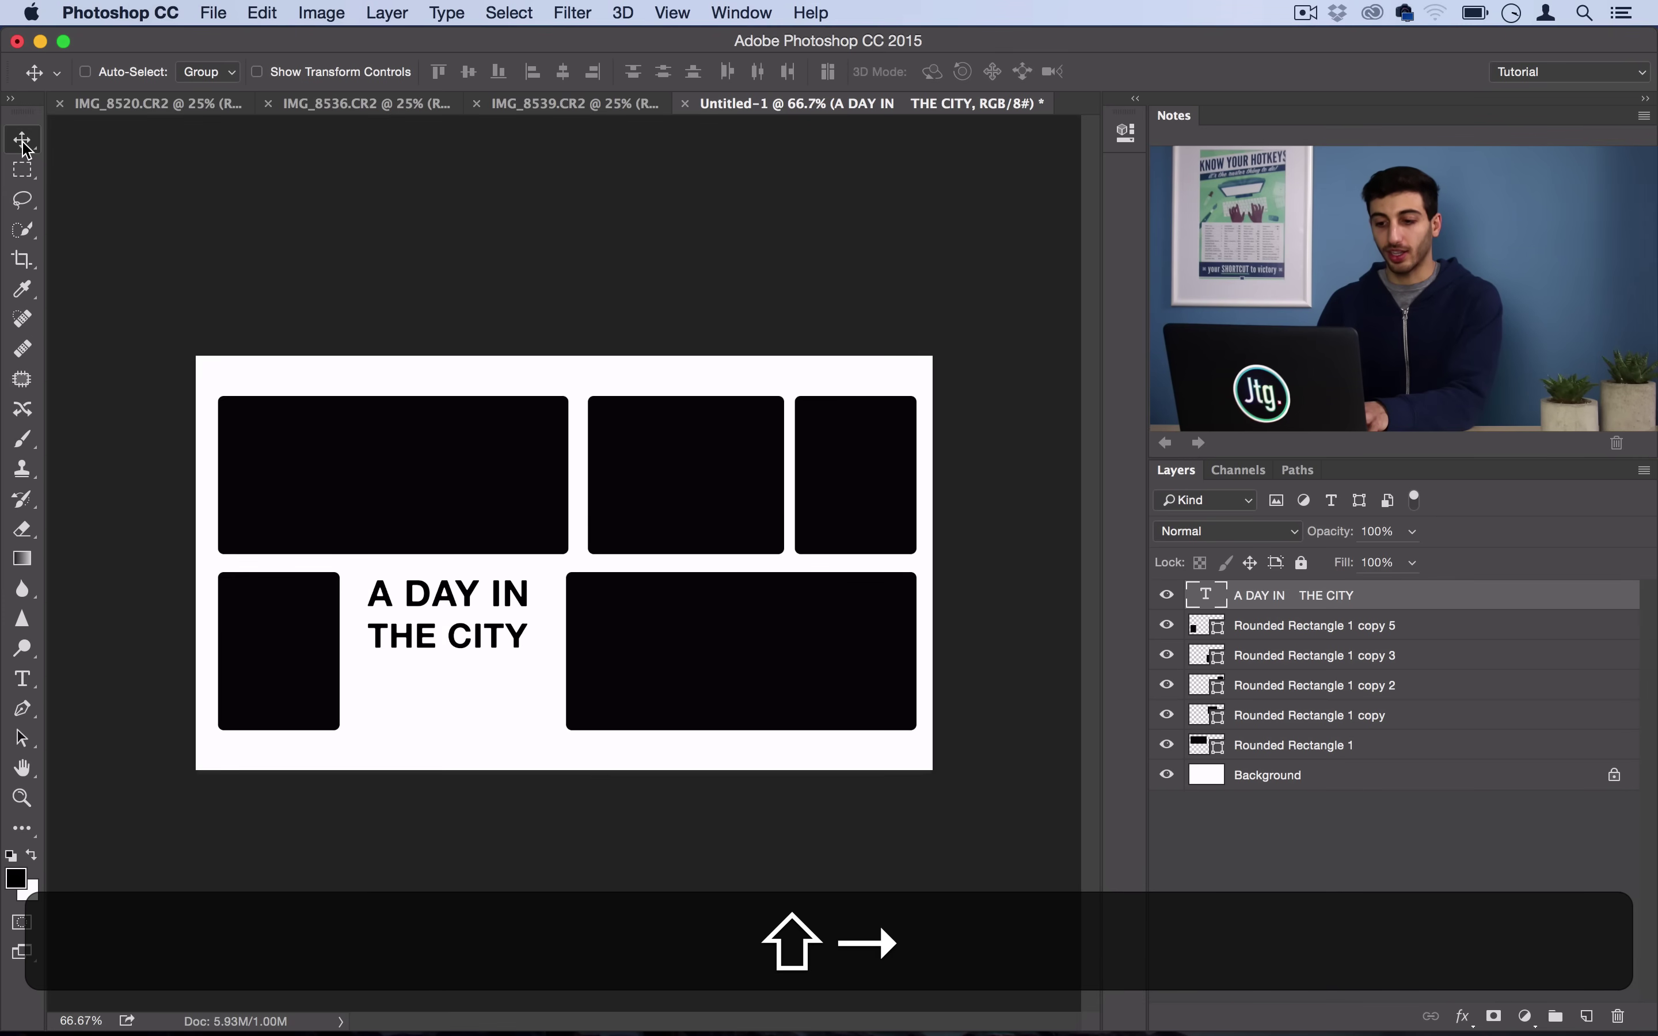
pyautogui.hotkey('shift', 'Right')
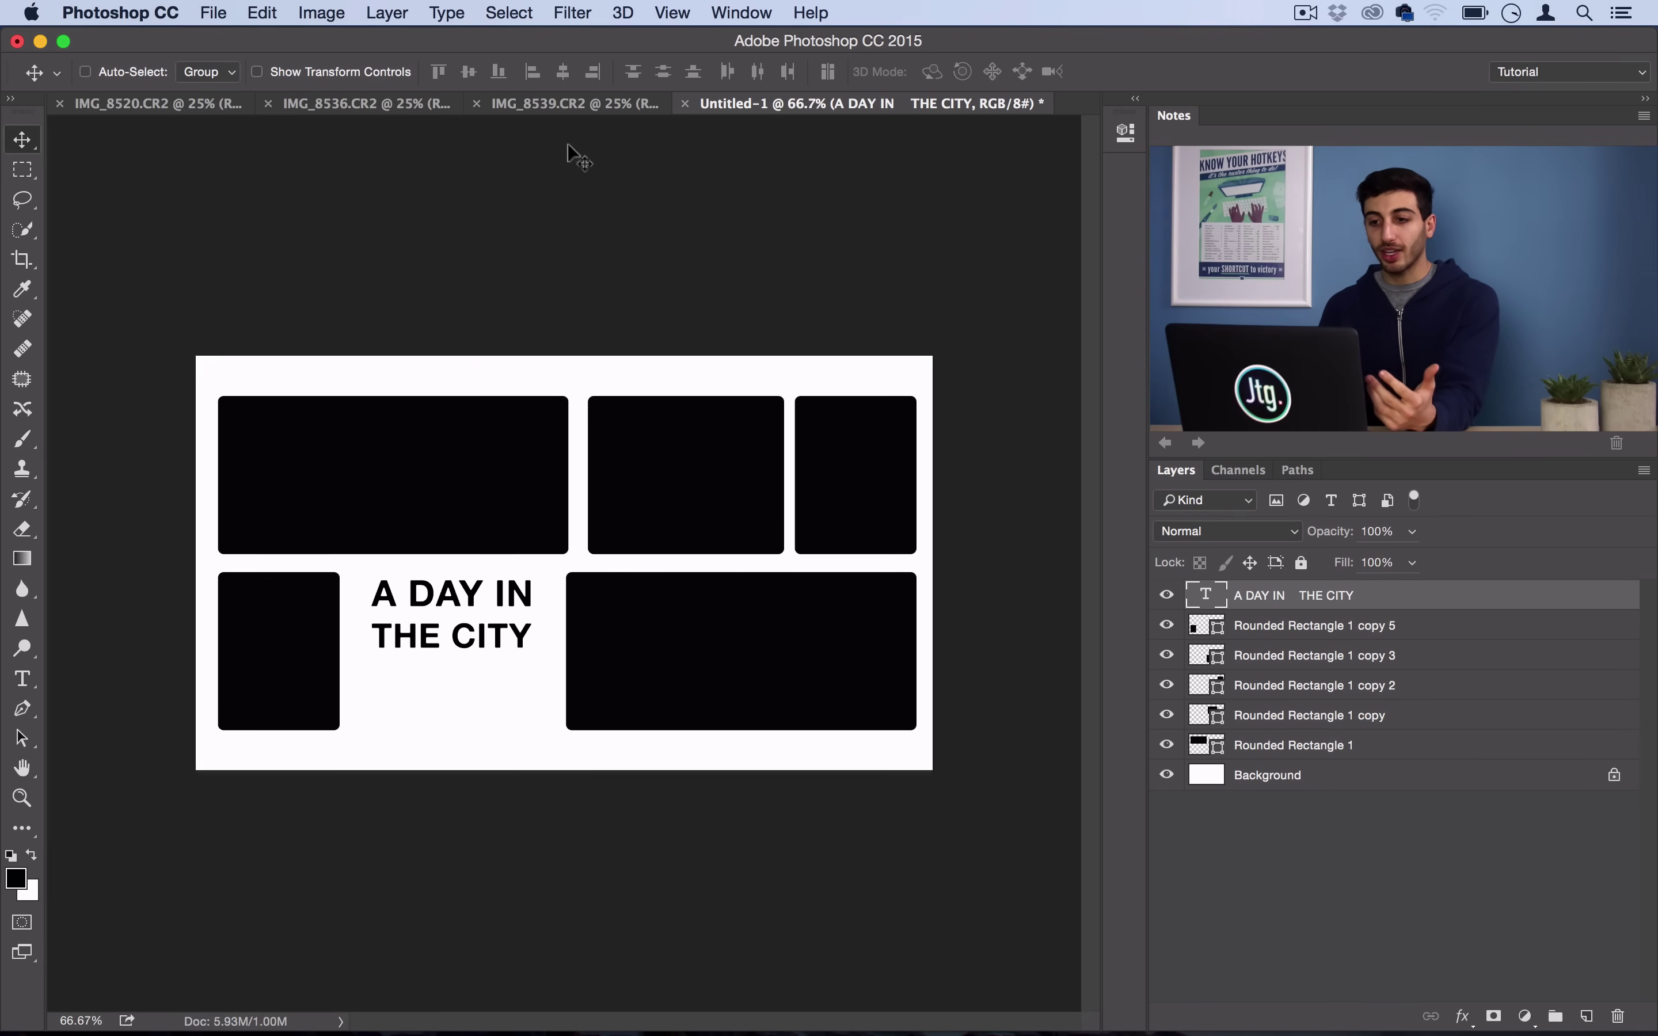
# Step: Bring the neon sign, sunset sky and brick-wall photos into Untitled-1 as layers
pyautogui.click(549, 104)
pyautogui.hotkey('ctrl', 'shift', 'Tab')
pyautogui.hotkey('ctrl', 'shift', 'Tab')
pyautogui.hotkey('ctrl', 'shift', 'Tab')
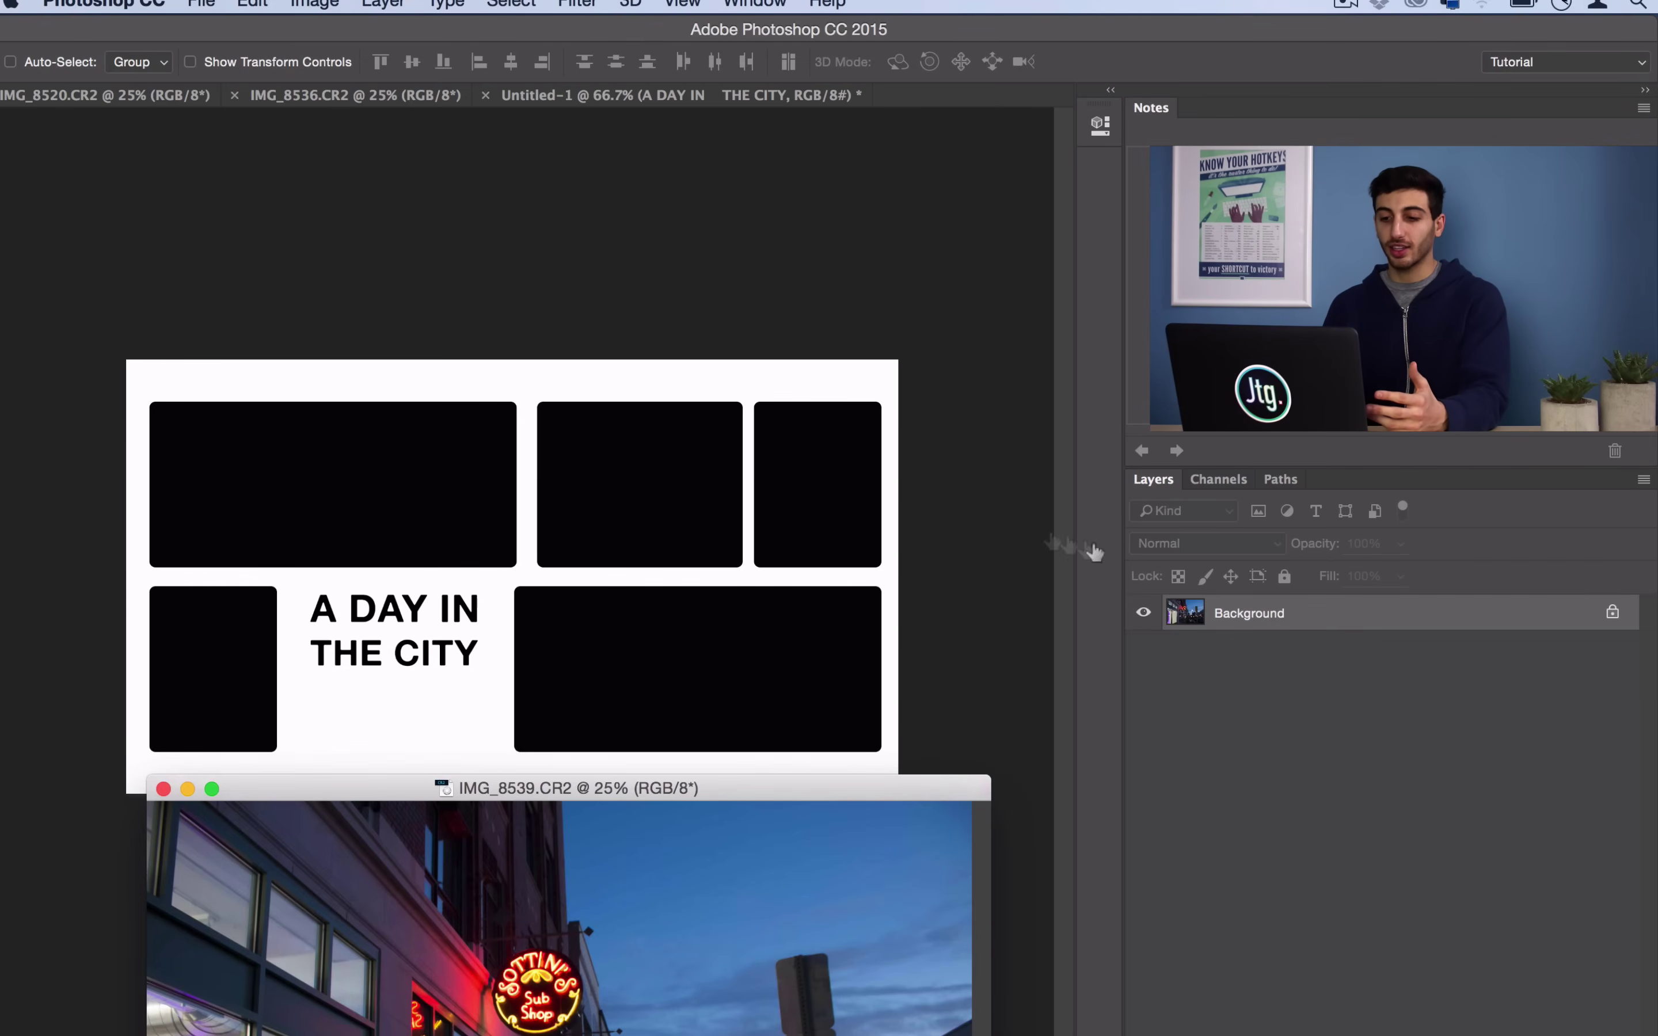
pyautogui.moveTo(1094, 552); pyautogui.dragTo(288, 339)
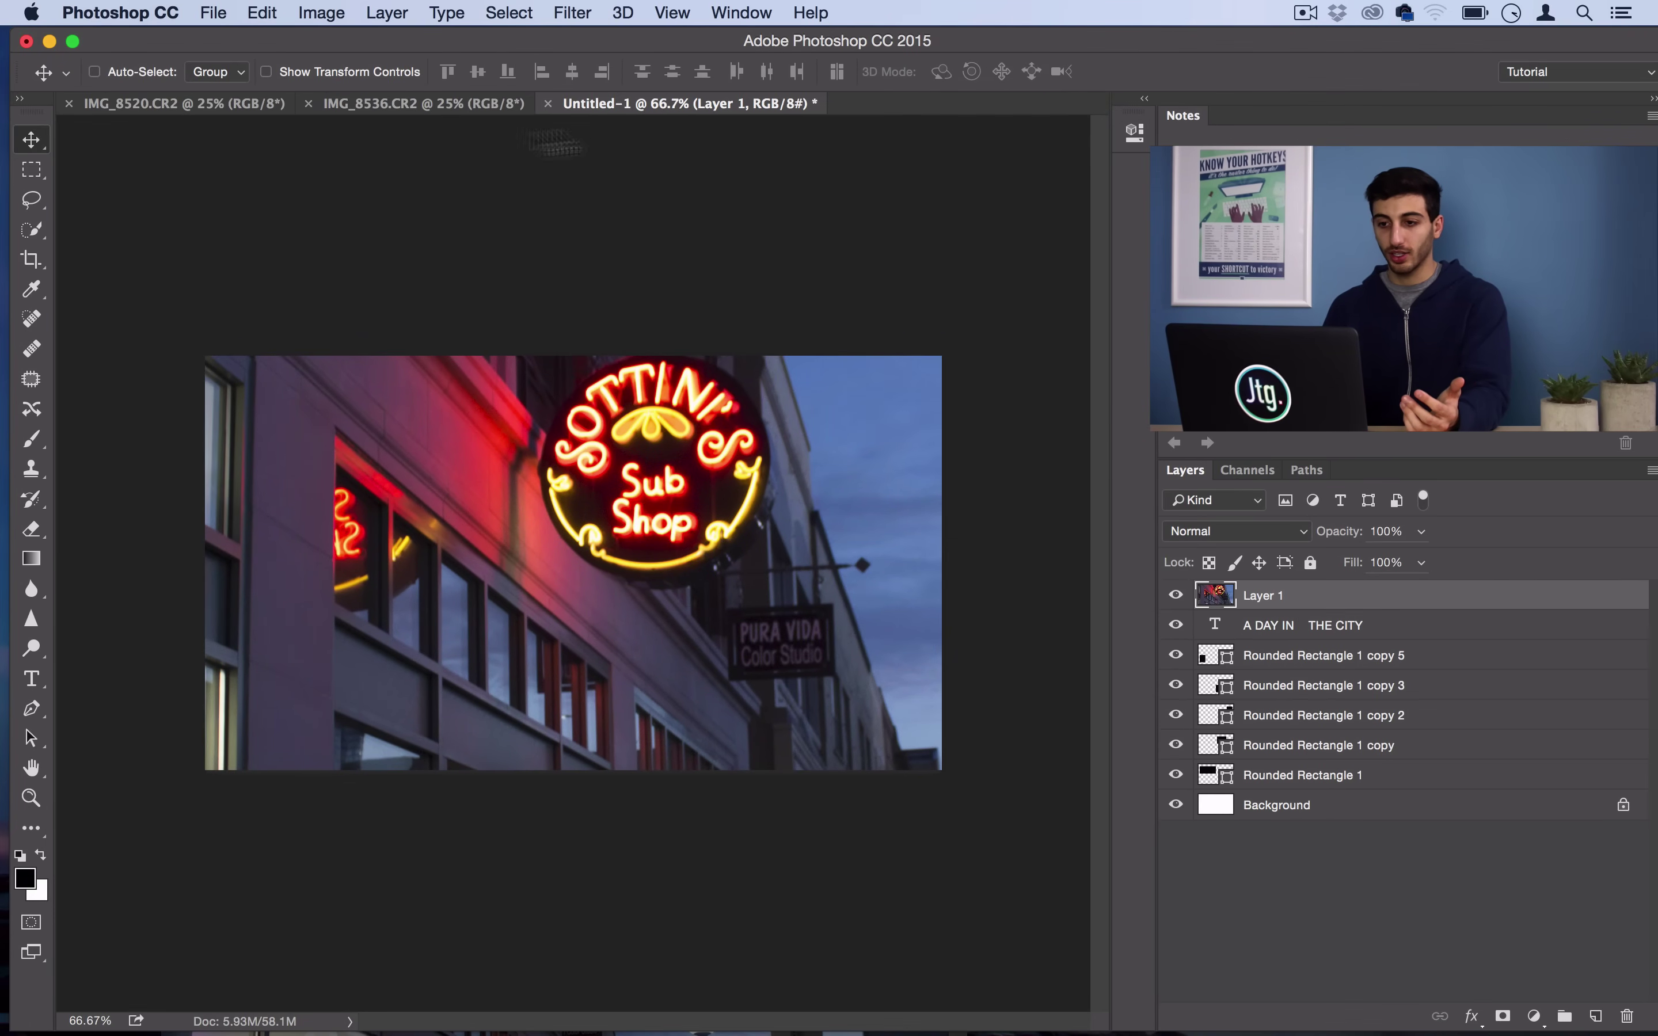
pyautogui.click(349, 101)
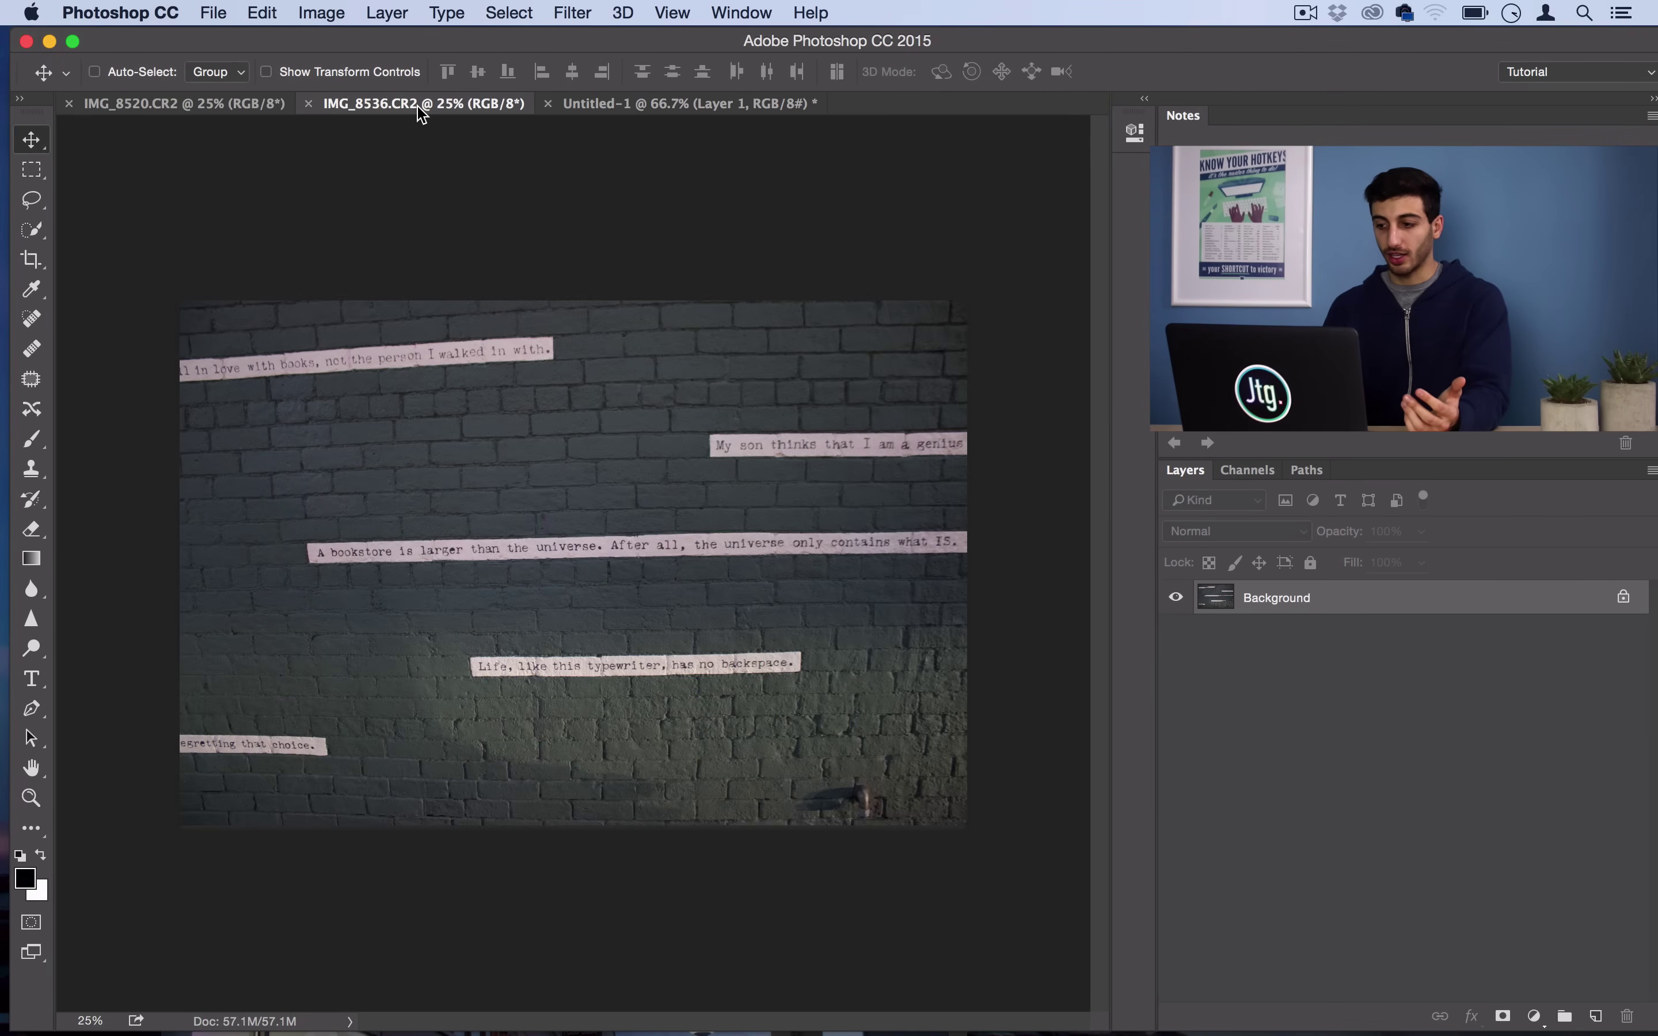
pyautogui.moveTo(420, 112); pyautogui.dragTo(1360, 738)
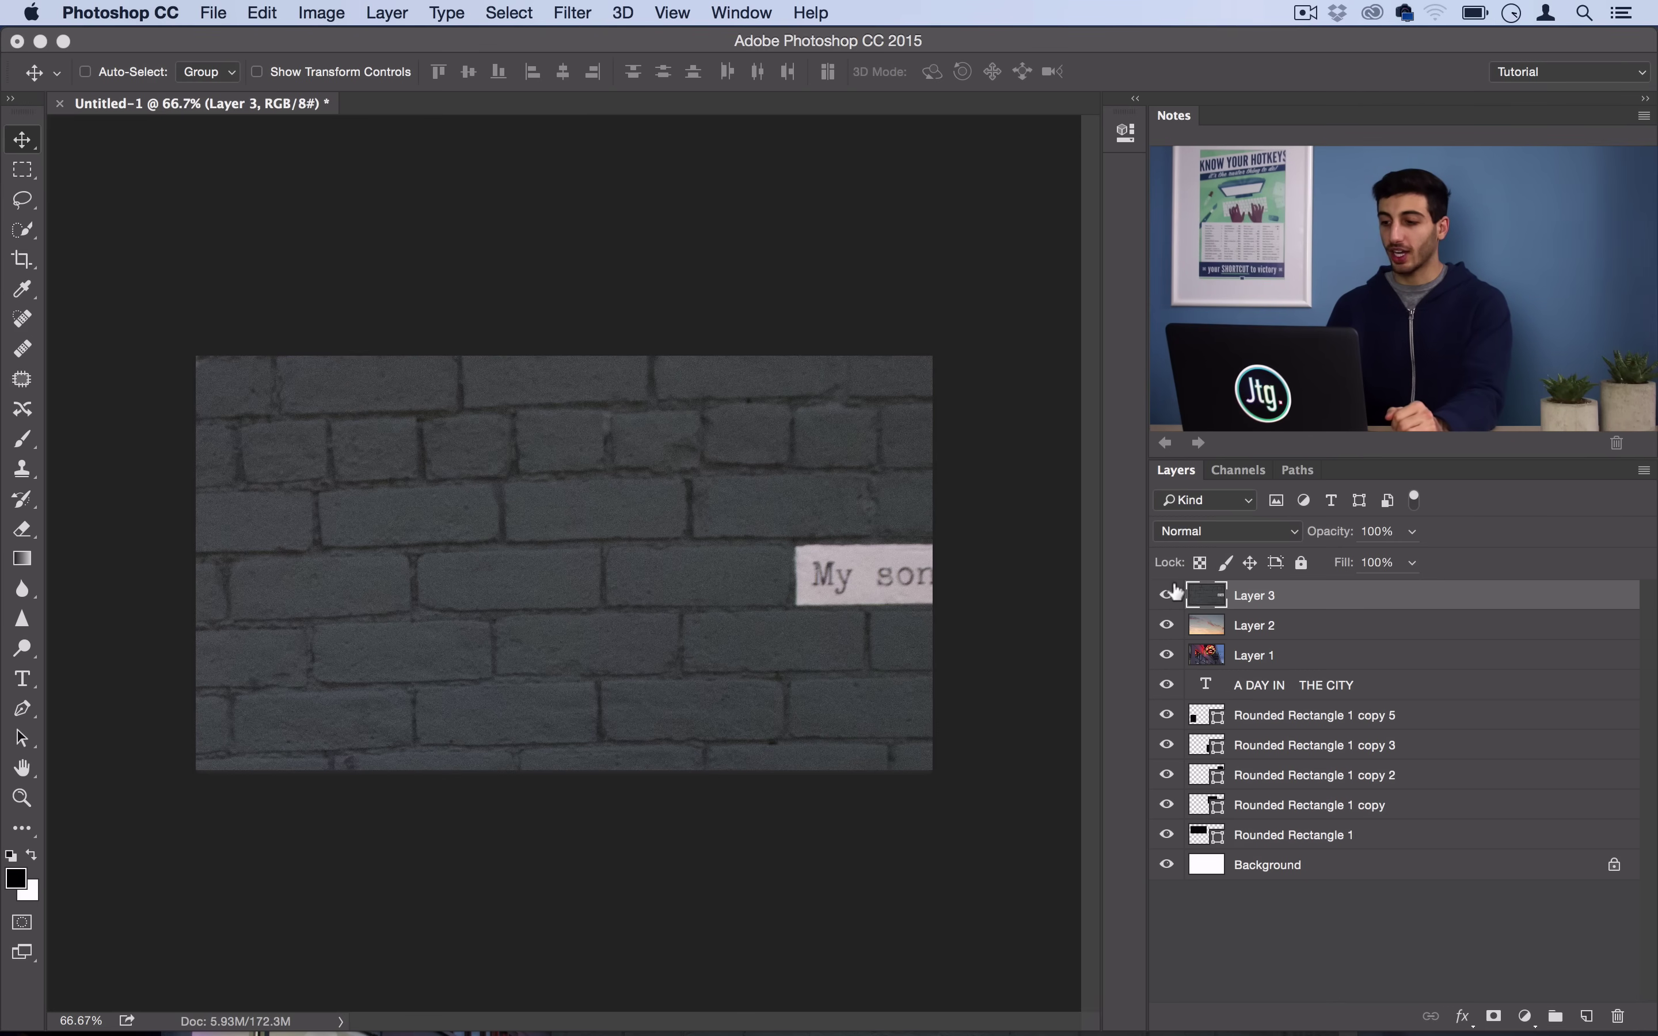
# Step: Hide photo Layers 1–3 so only the five-panel grid and title show
pyautogui.click(1171, 594)
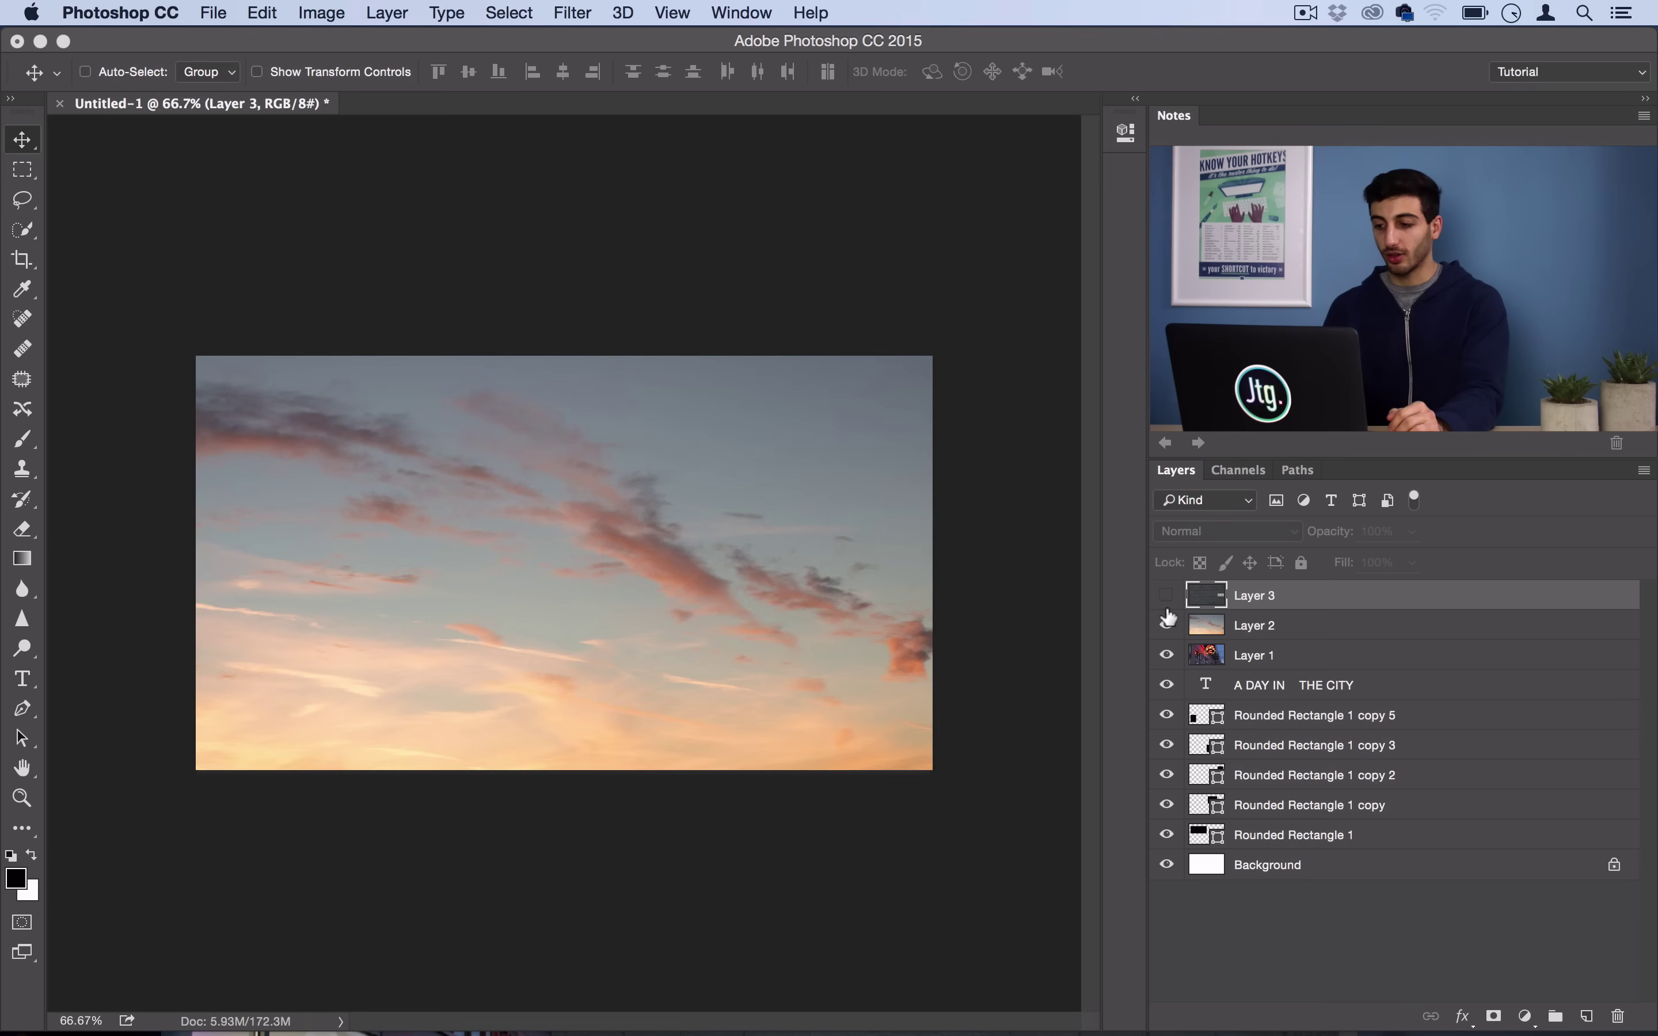
pyautogui.click(1167, 626)
pyautogui.click(1167, 627)
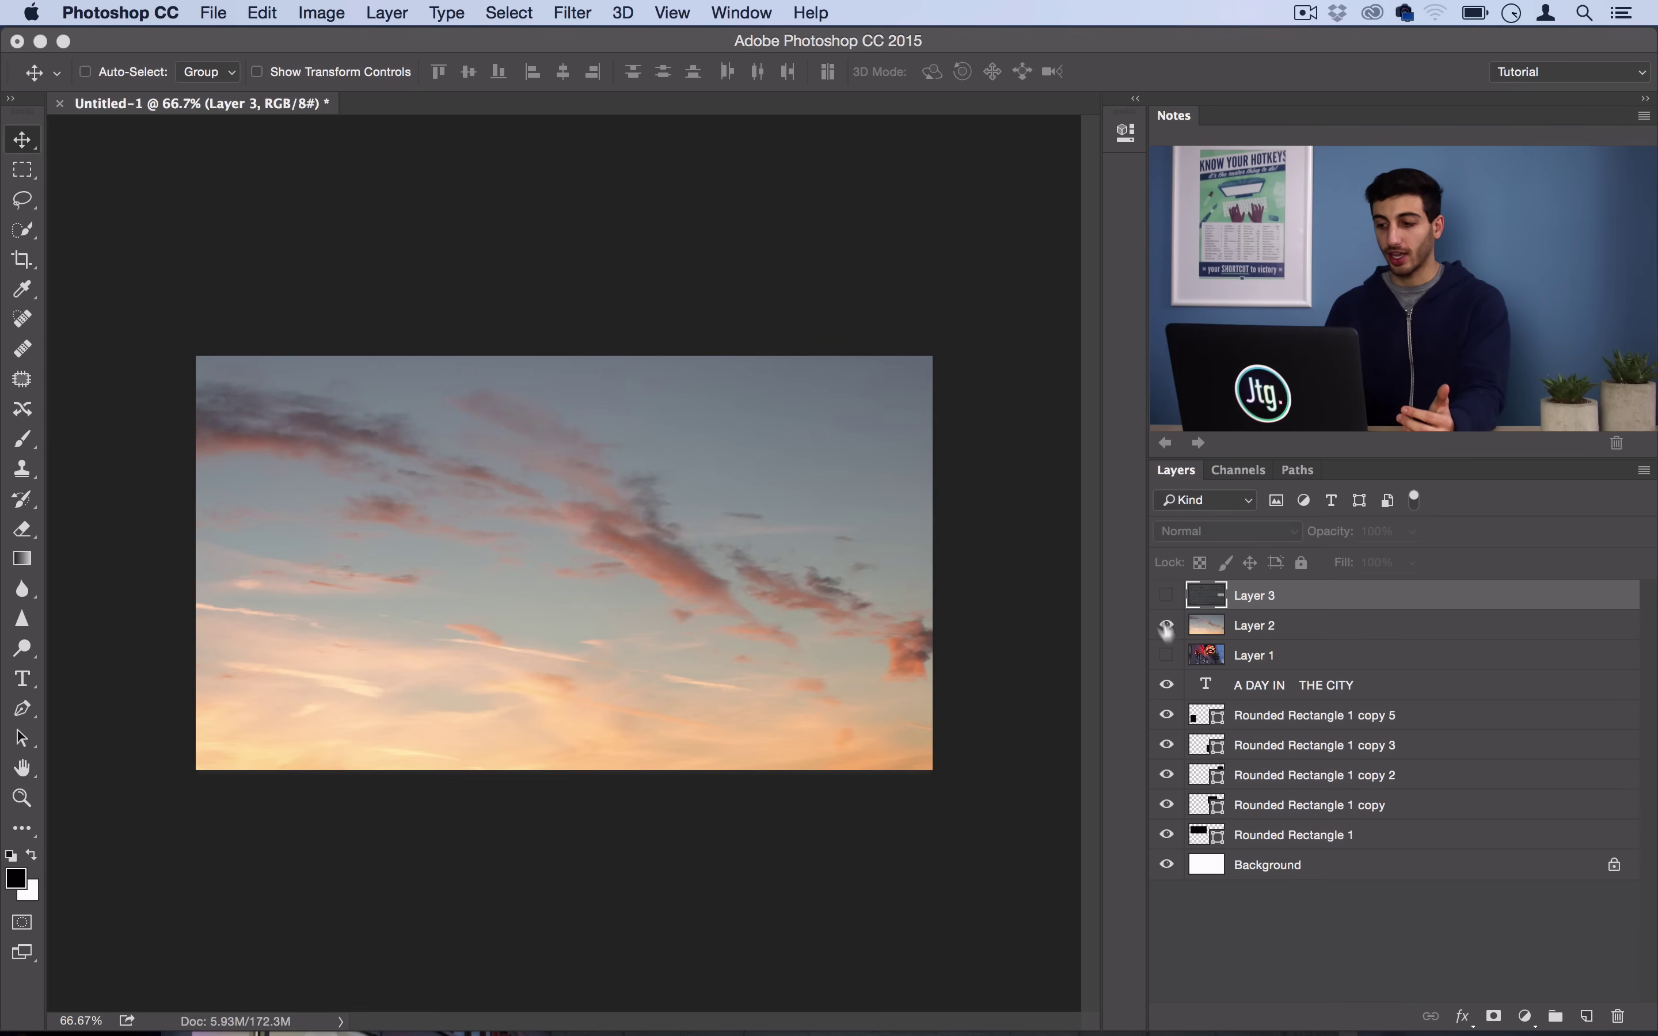
pyautogui.click(1165, 596)
pyautogui.moveTo(1157, 615); pyautogui.dragTo(1160, 589)
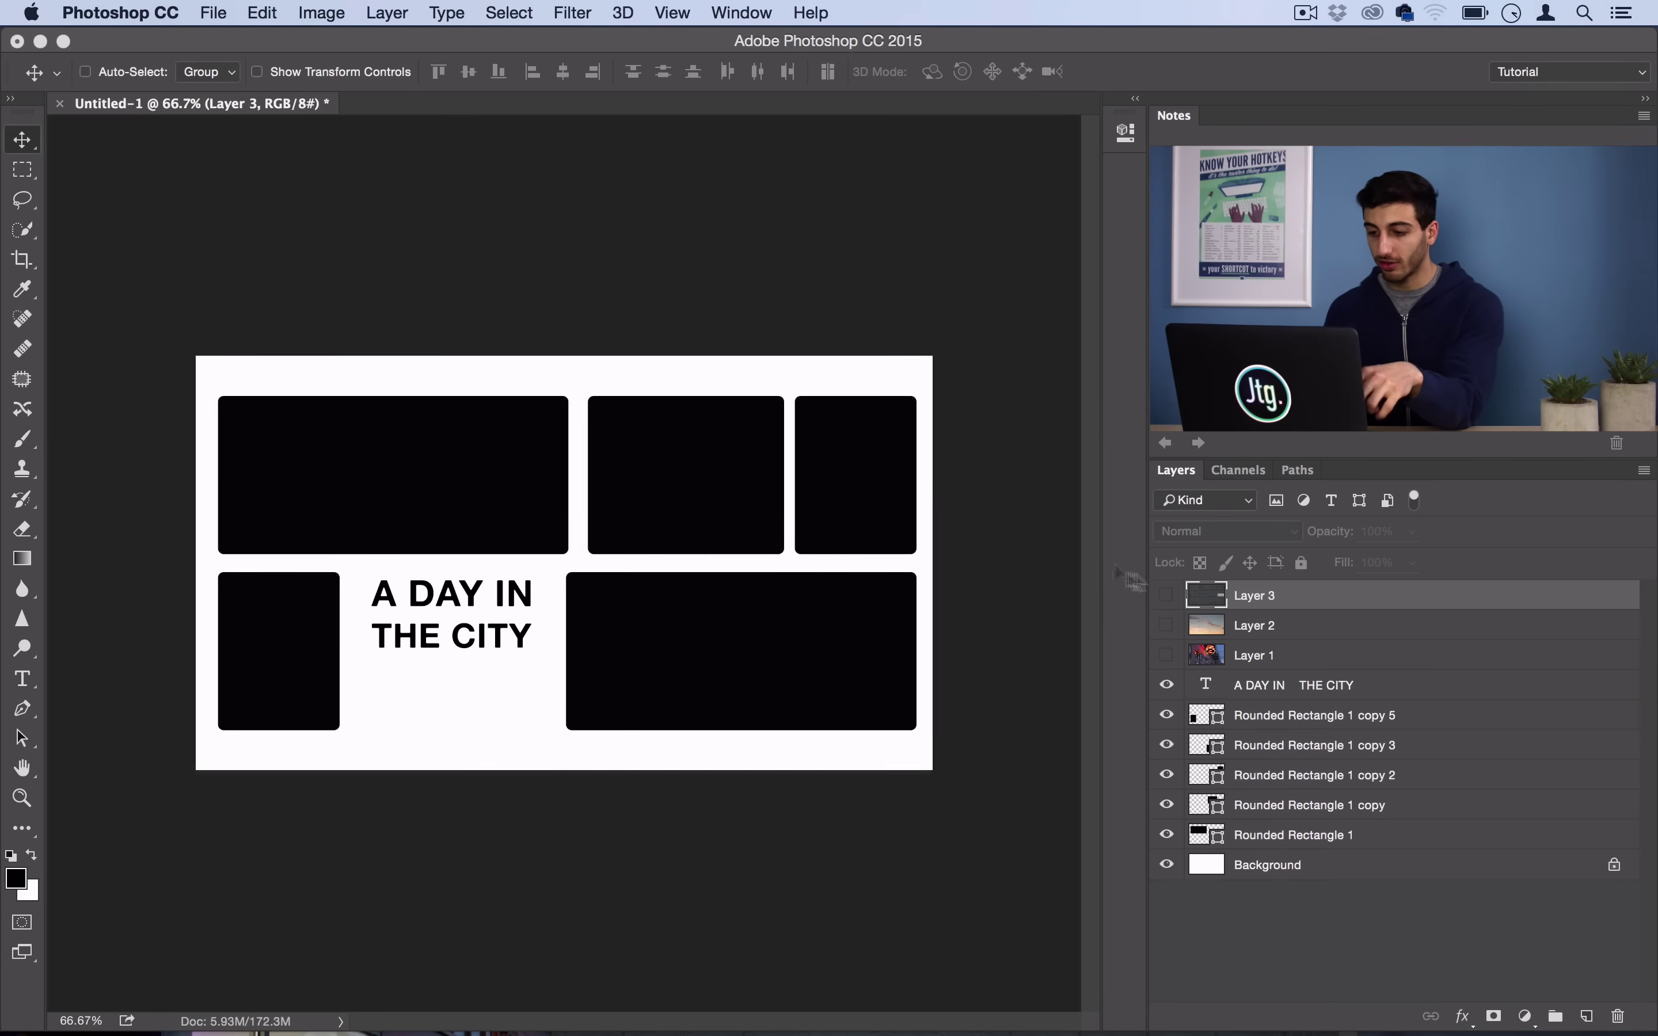
# Step: Merge Rounded Rectangle 1 into copy 5 so both left-column frames share one layer
pyautogui.click(1166, 715)
pyautogui.click(1166, 715)
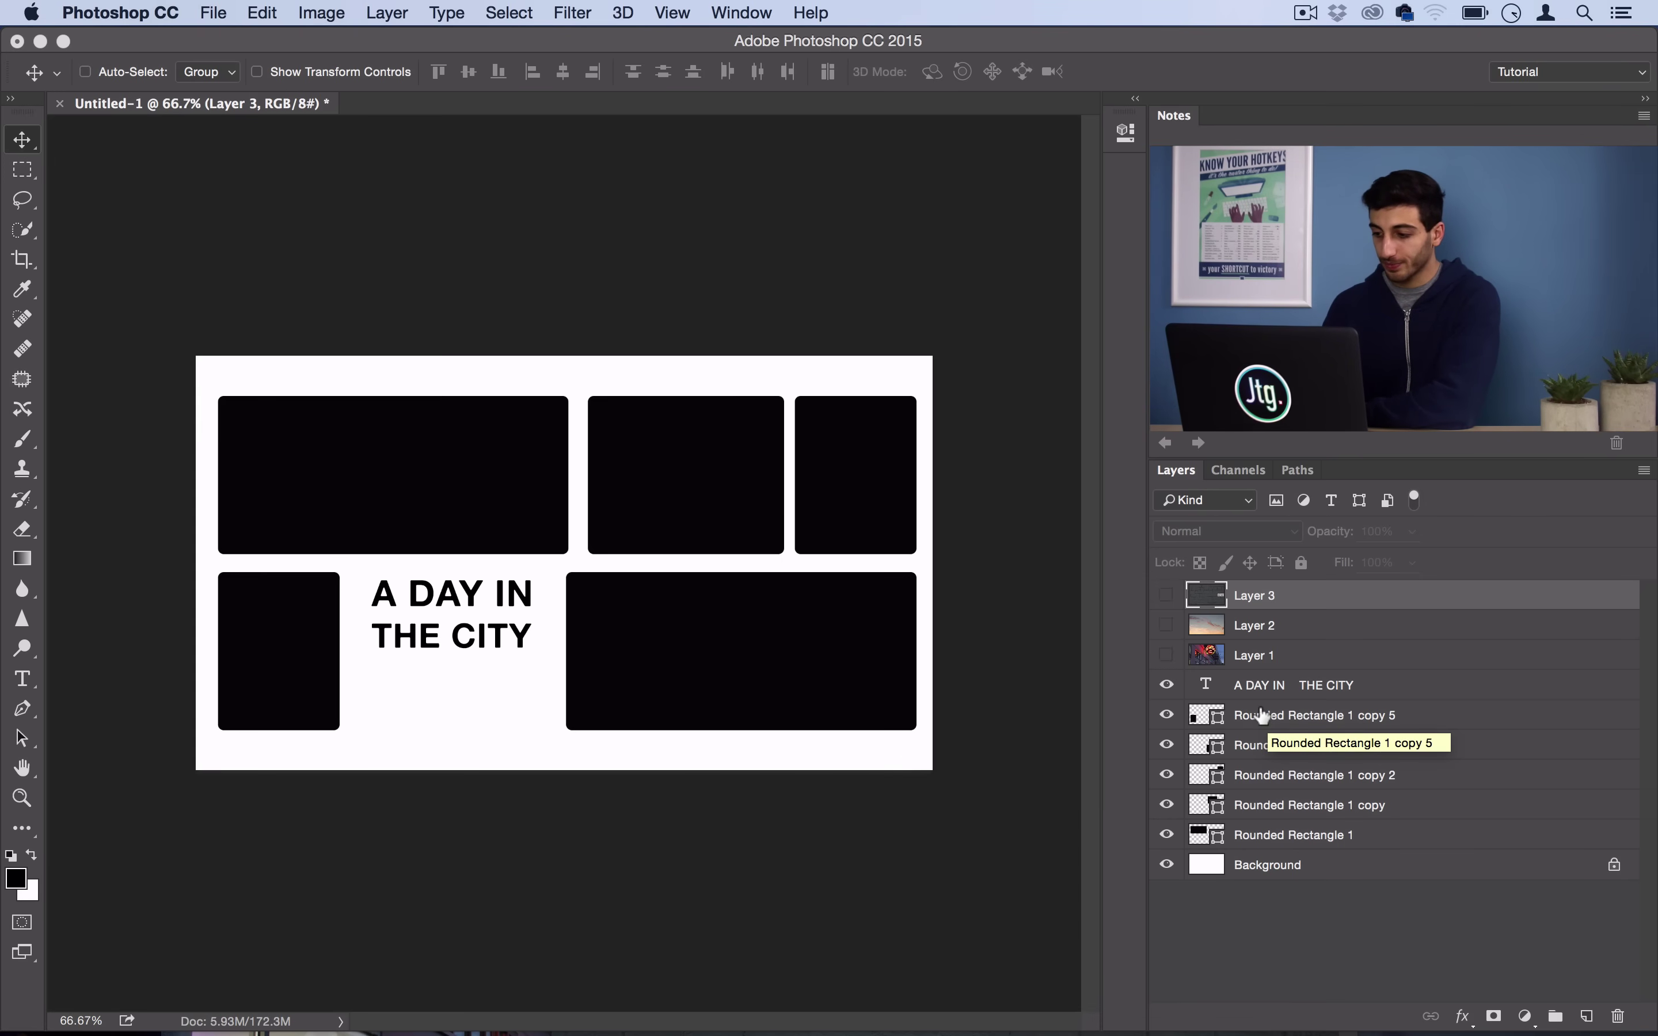
pyautogui.click(1164, 715)
pyautogui.click(1164, 715)
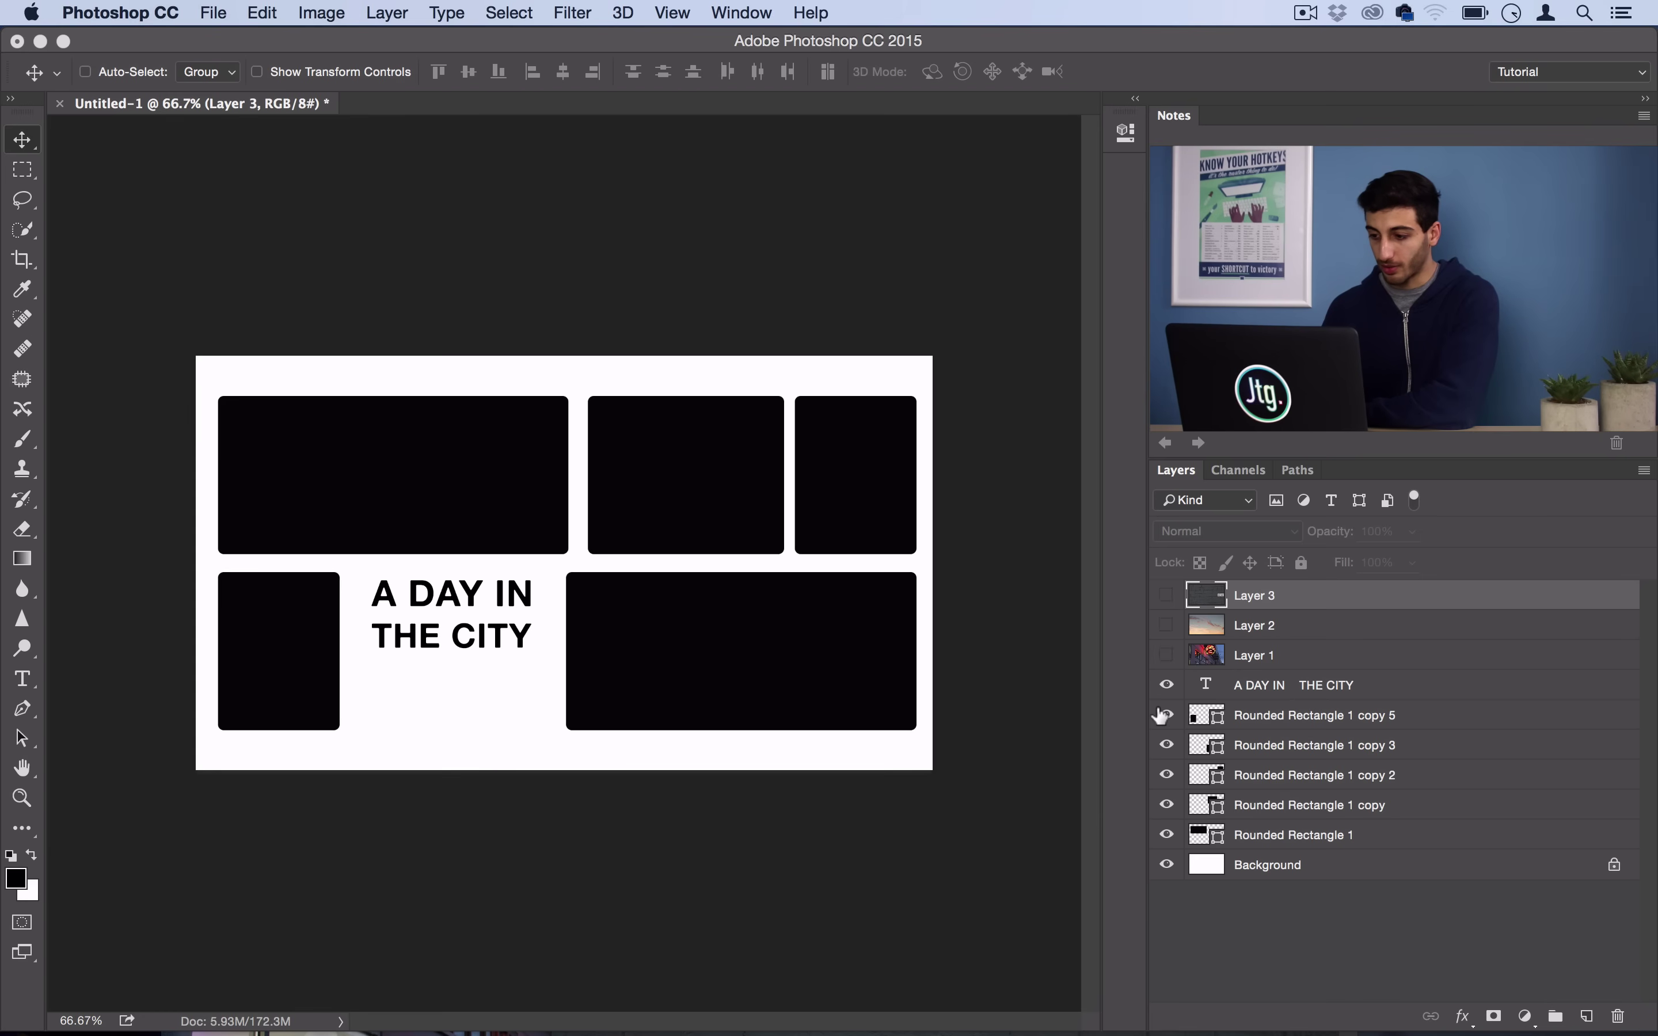
pyautogui.click(1165, 832)
pyautogui.click(1164, 832)
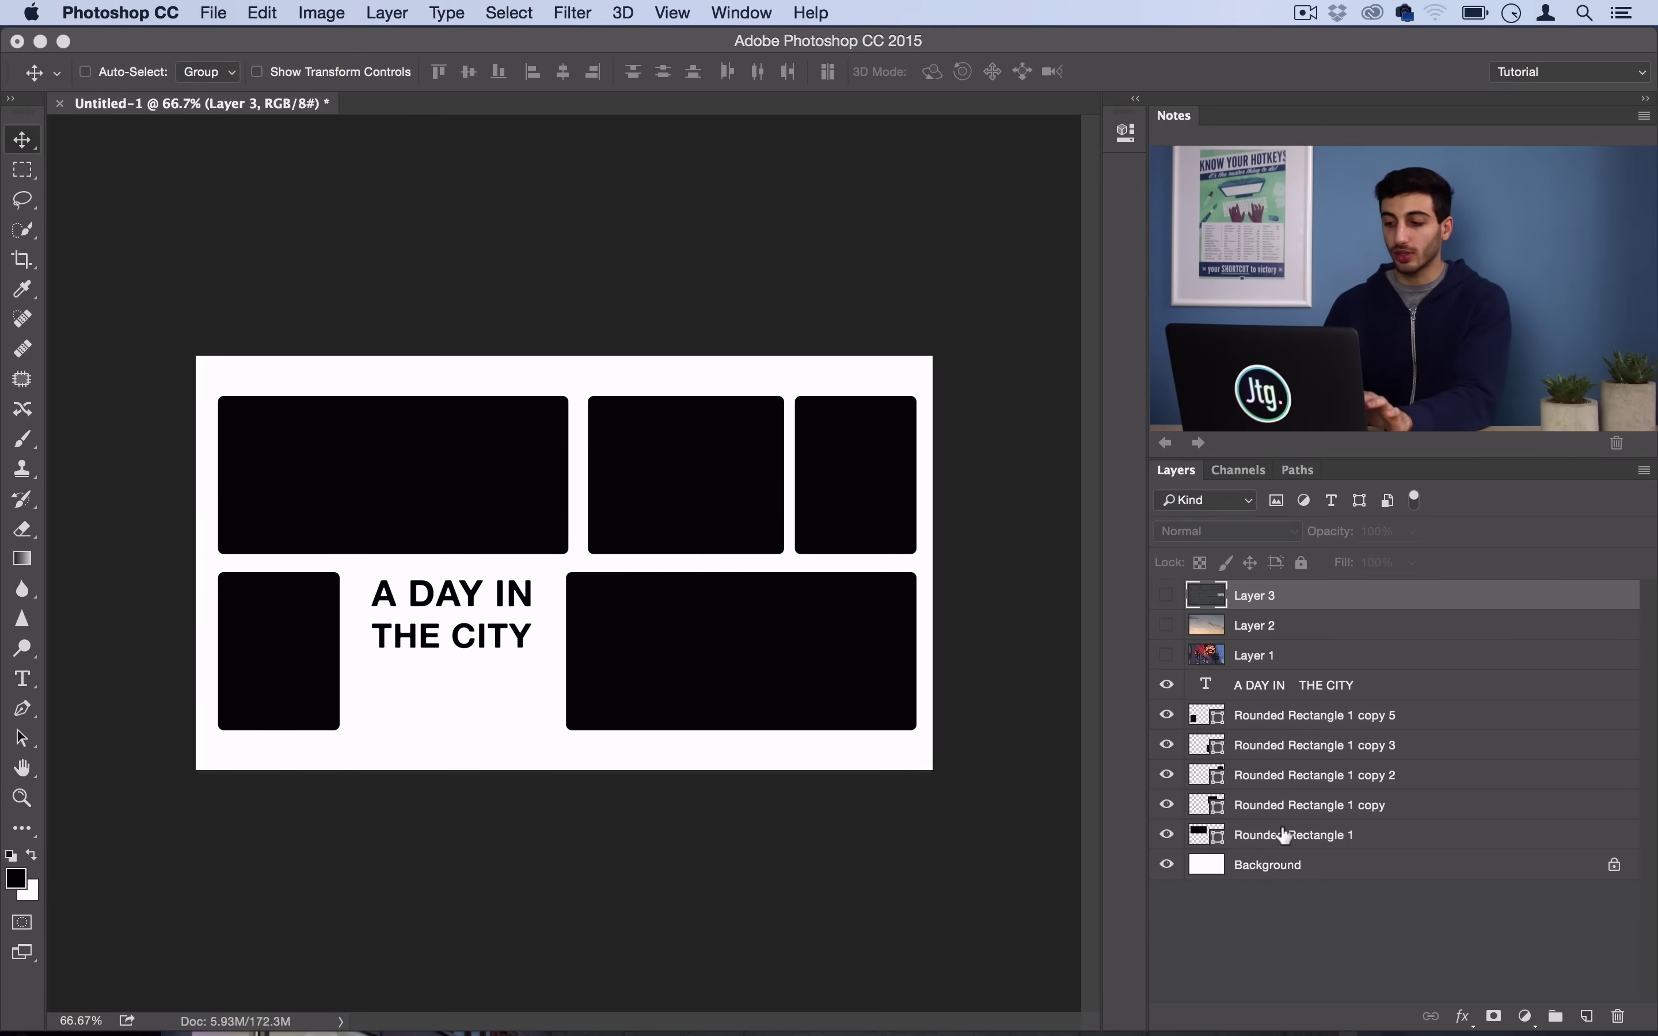
pyautogui.moveTo(1282, 835); pyautogui.dragTo(1268, 727)
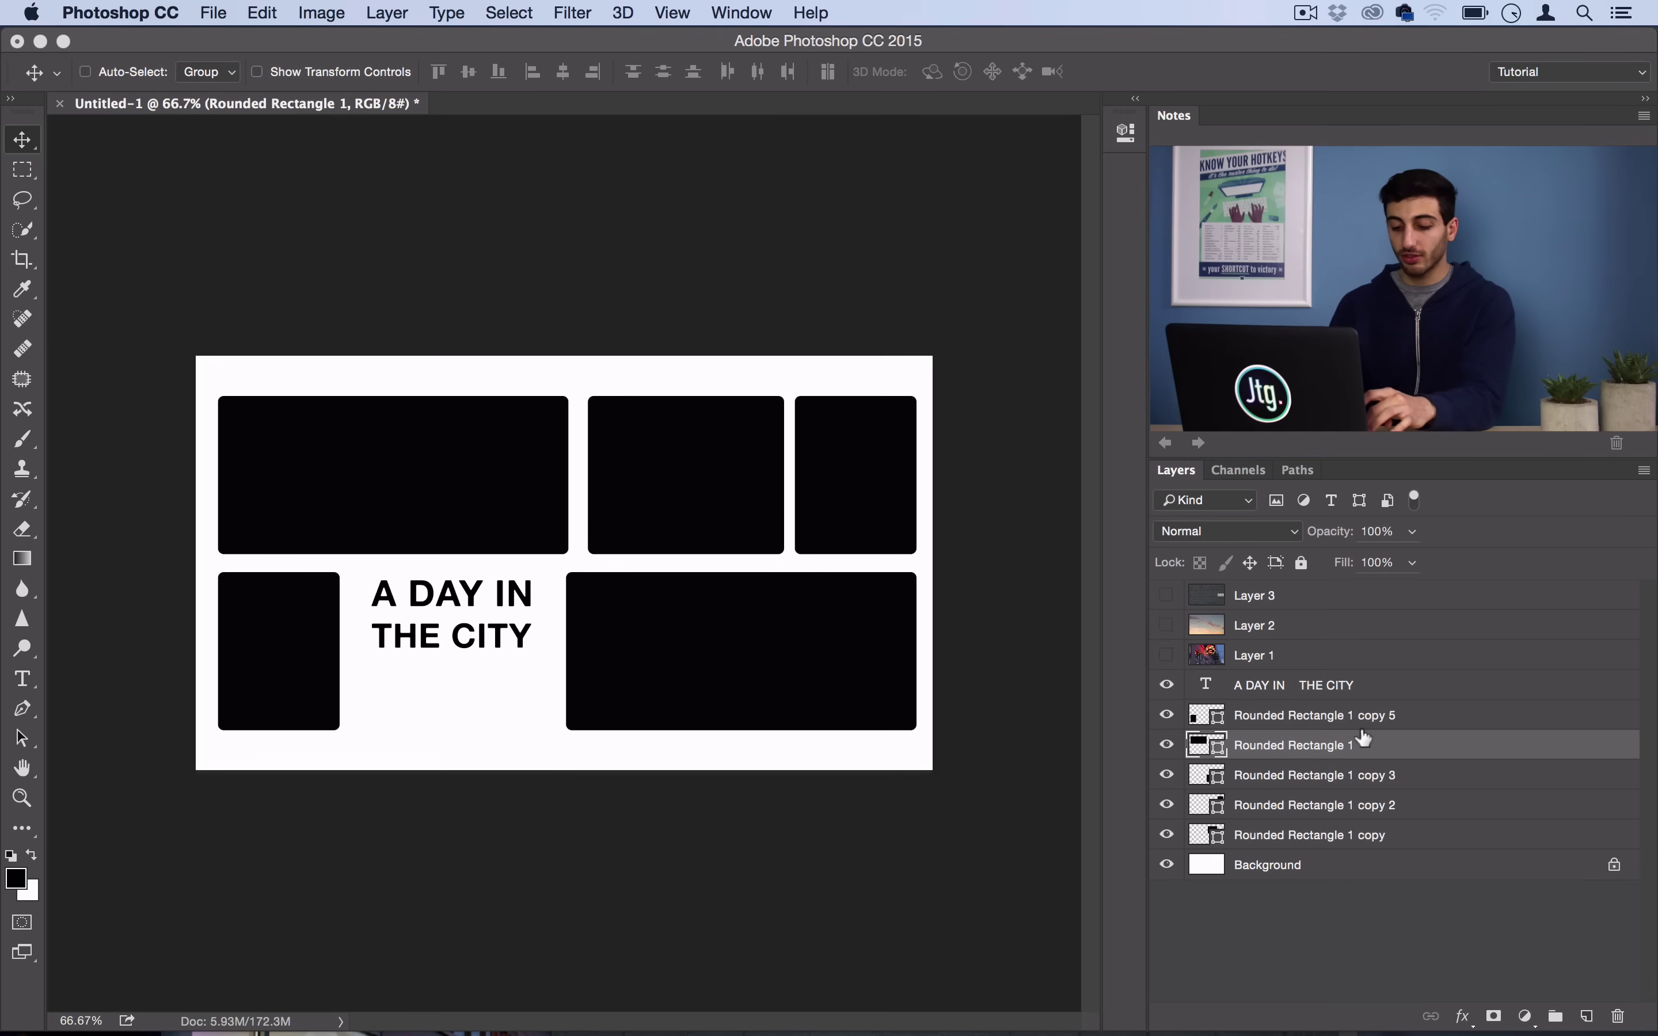
pyautogui.keyDown('shift'); pyautogui.click(1264, 713); pyautogui.keyUp('shift')
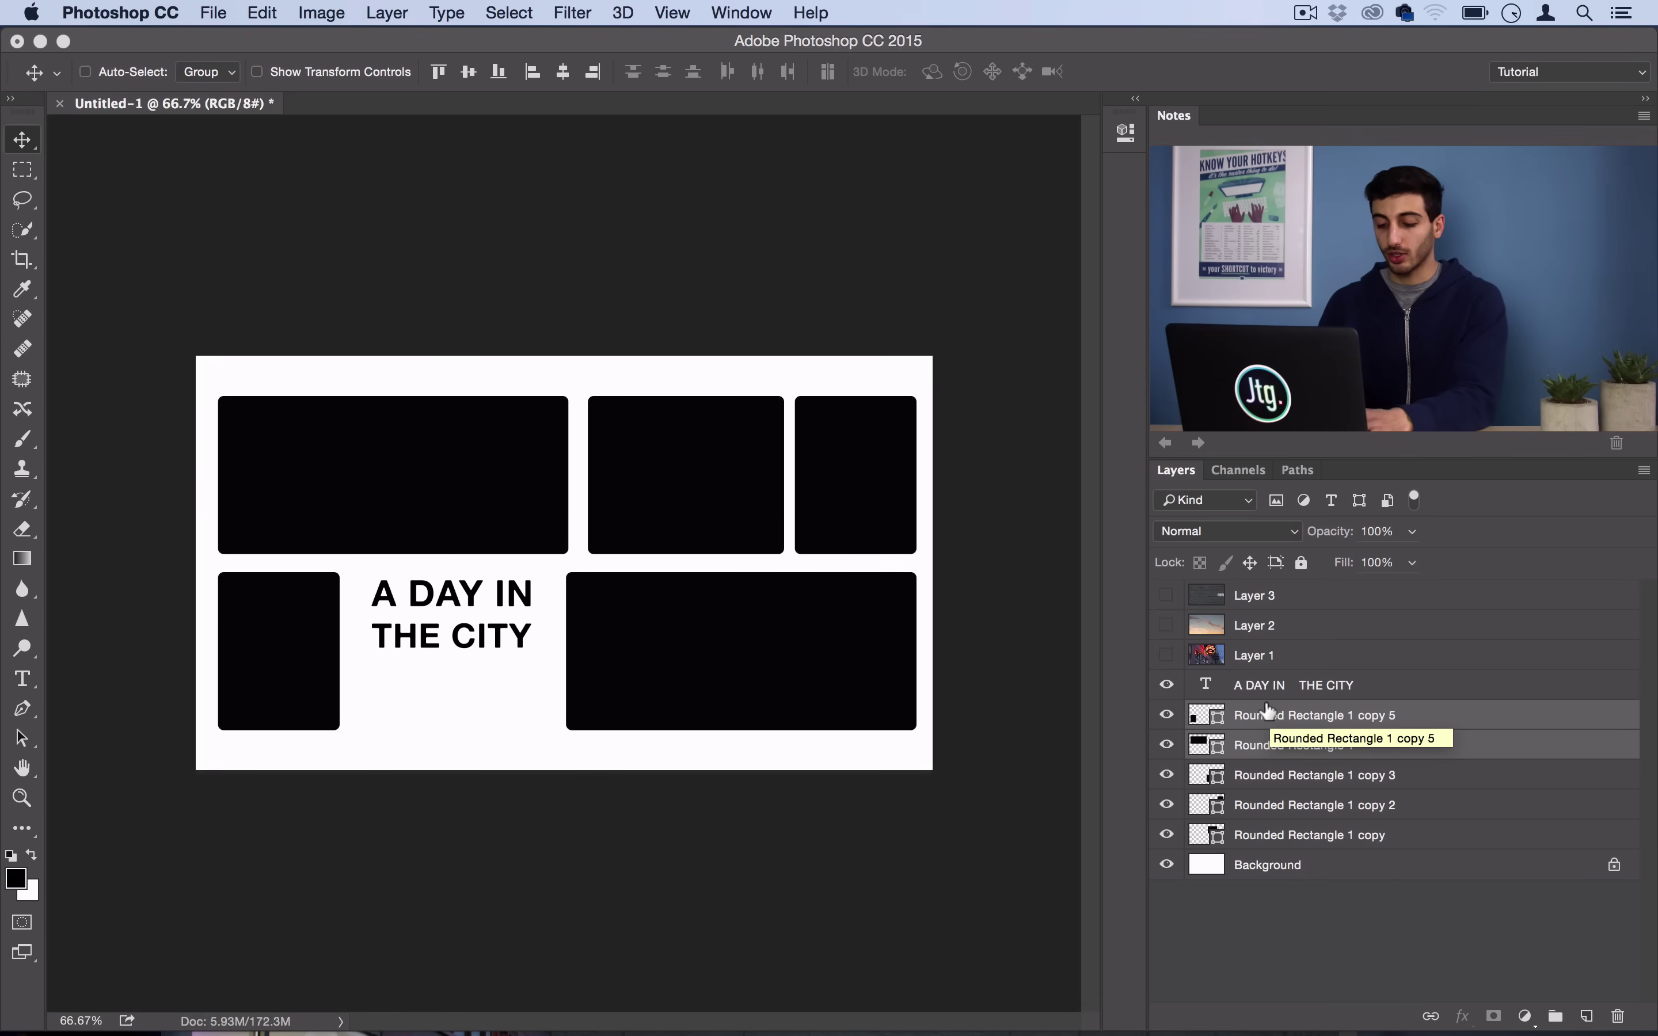
pyautogui.press('super+e')
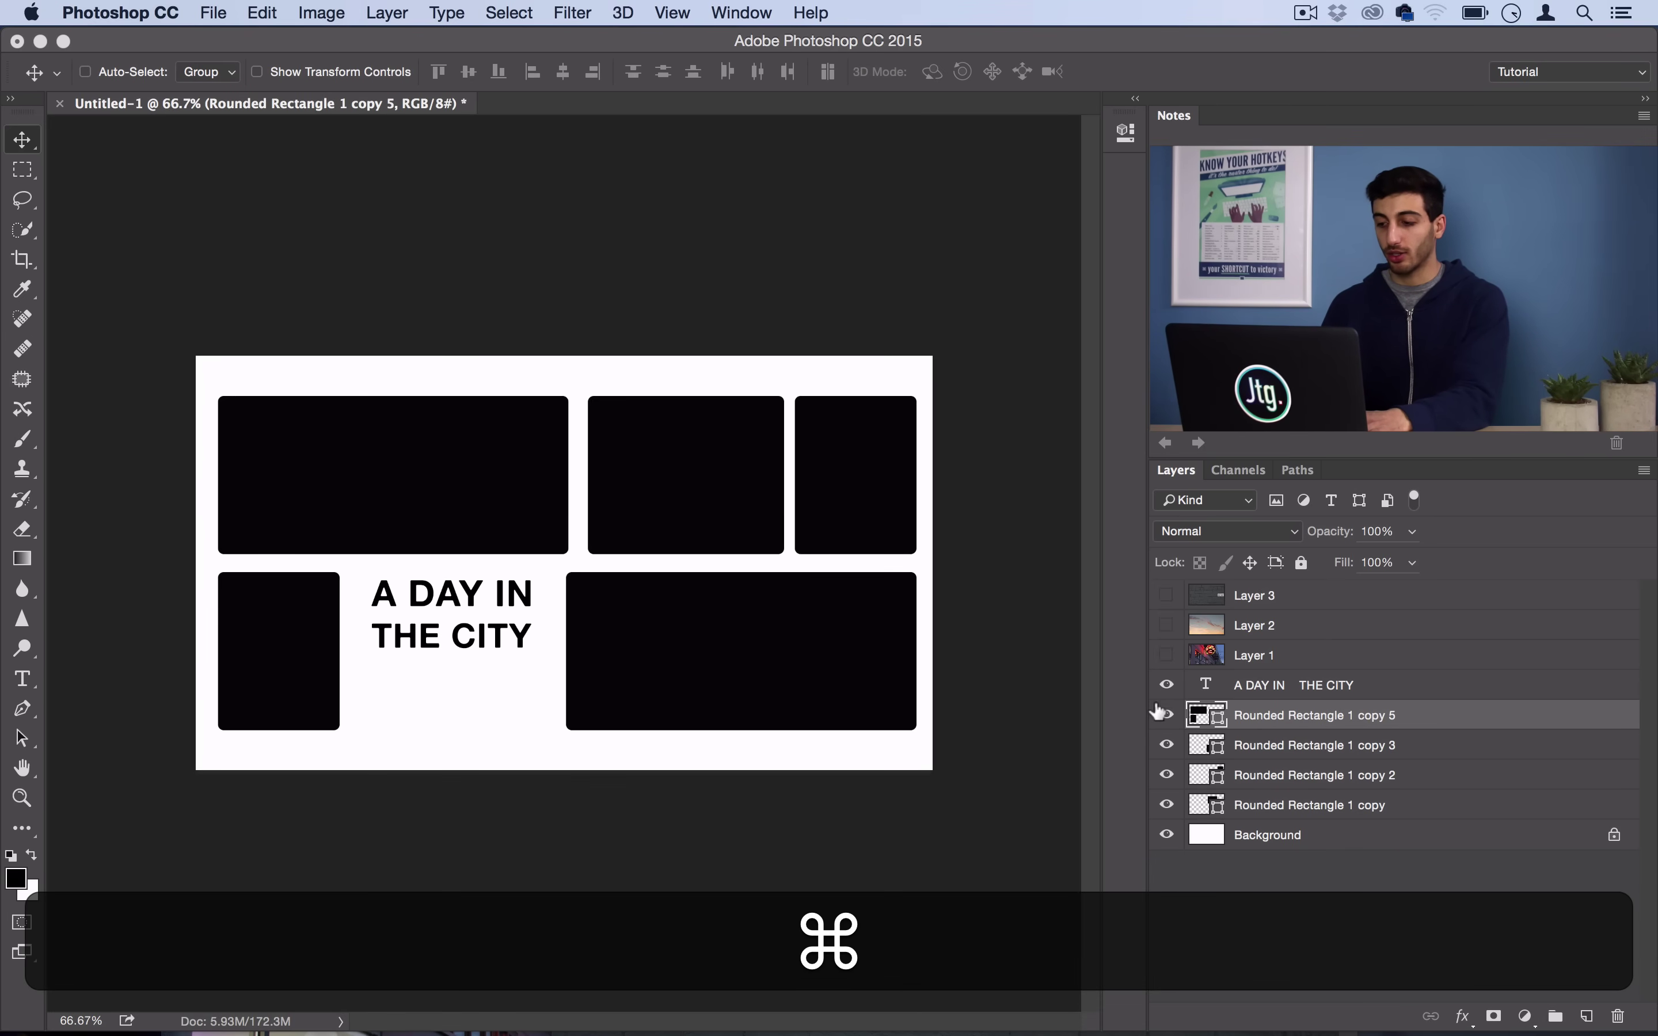
# Step: Identify the remaining rectangle layers, then merge Rounded Rectangle 1 copy with copy 2
pyautogui.click(1167, 715)
pyautogui.click(1167, 715)
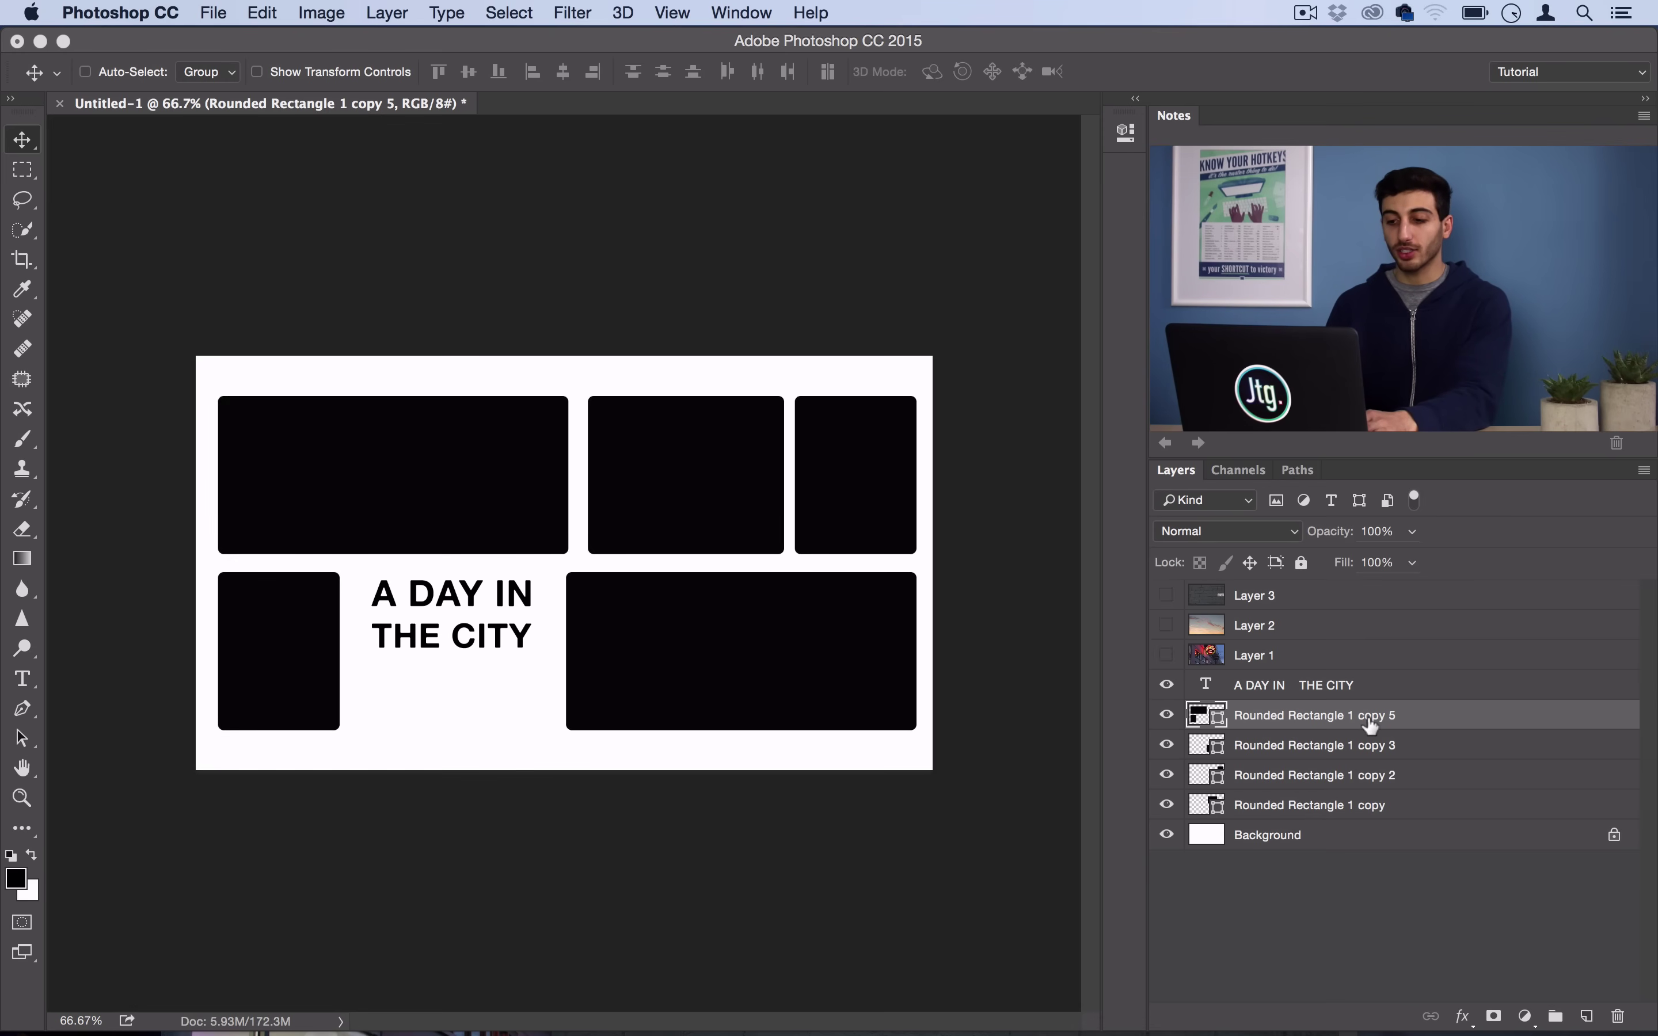
pyautogui.click(1167, 745)
pyautogui.click(1166, 745)
pyautogui.click(1164, 774)
pyautogui.click(1165, 775)
pyautogui.click(1168, 806)
pyautogui.click(1168, 805)
pyautogui.click(1286, 803)
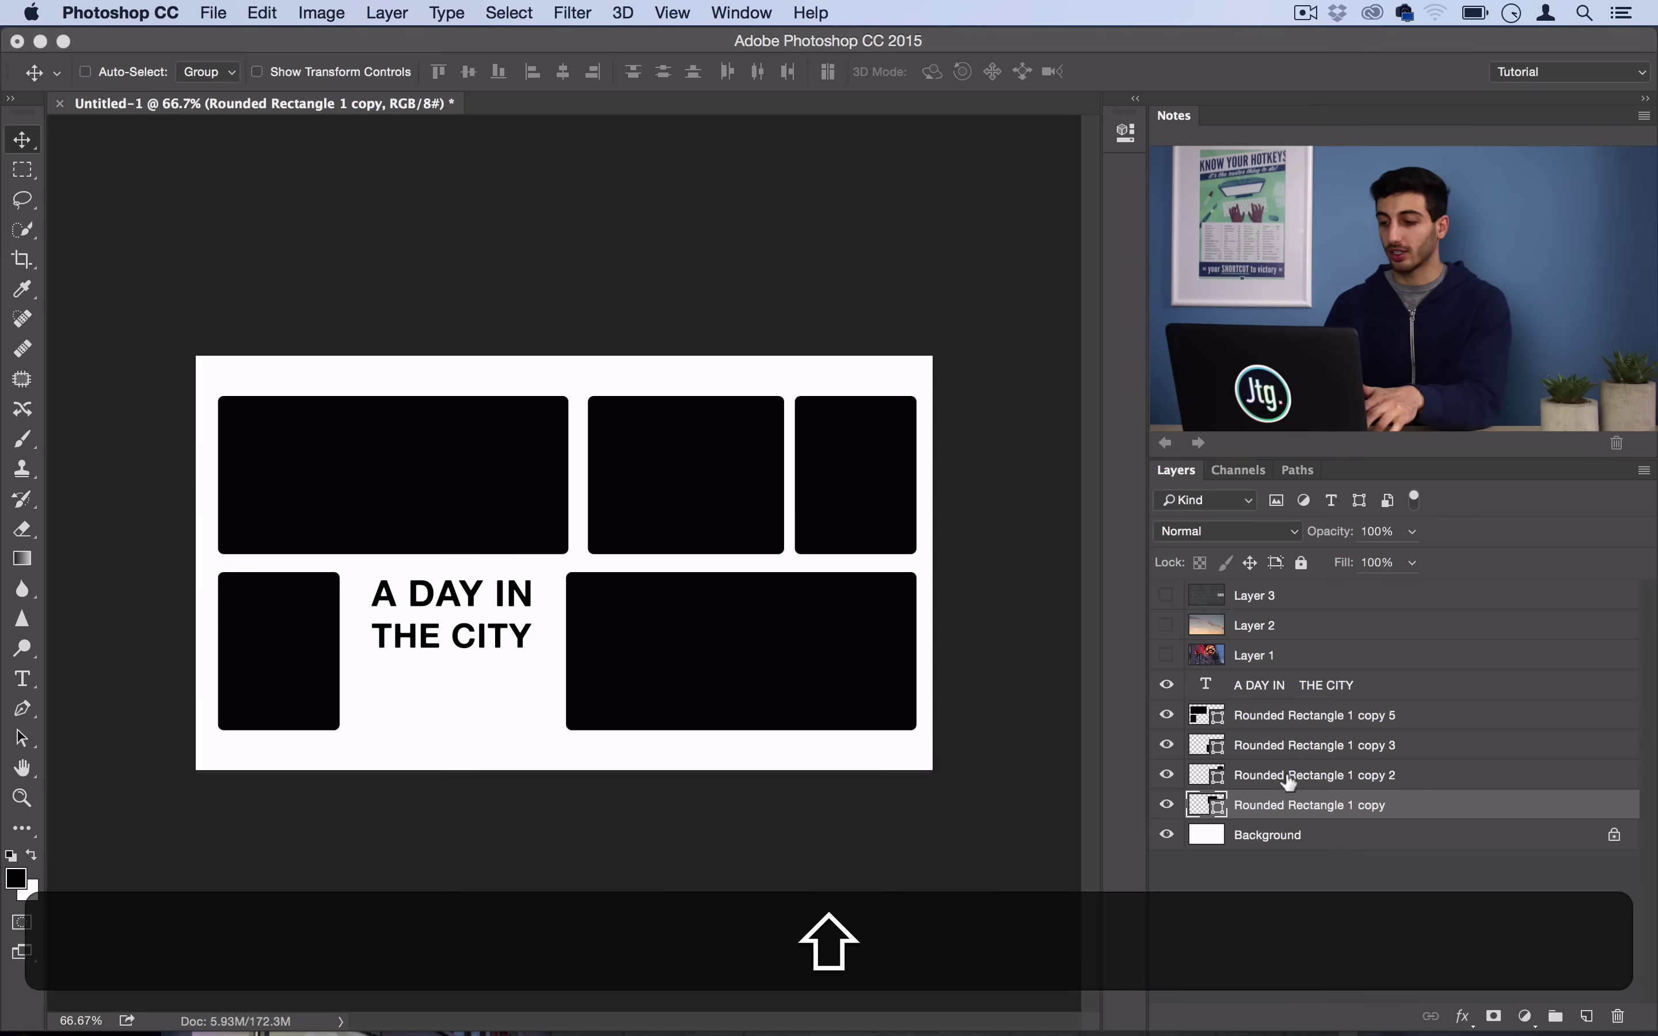
pyautogui.keyDown('shift'); pyautogui.click(1288, 777); pyautogui.keyUp('shift')
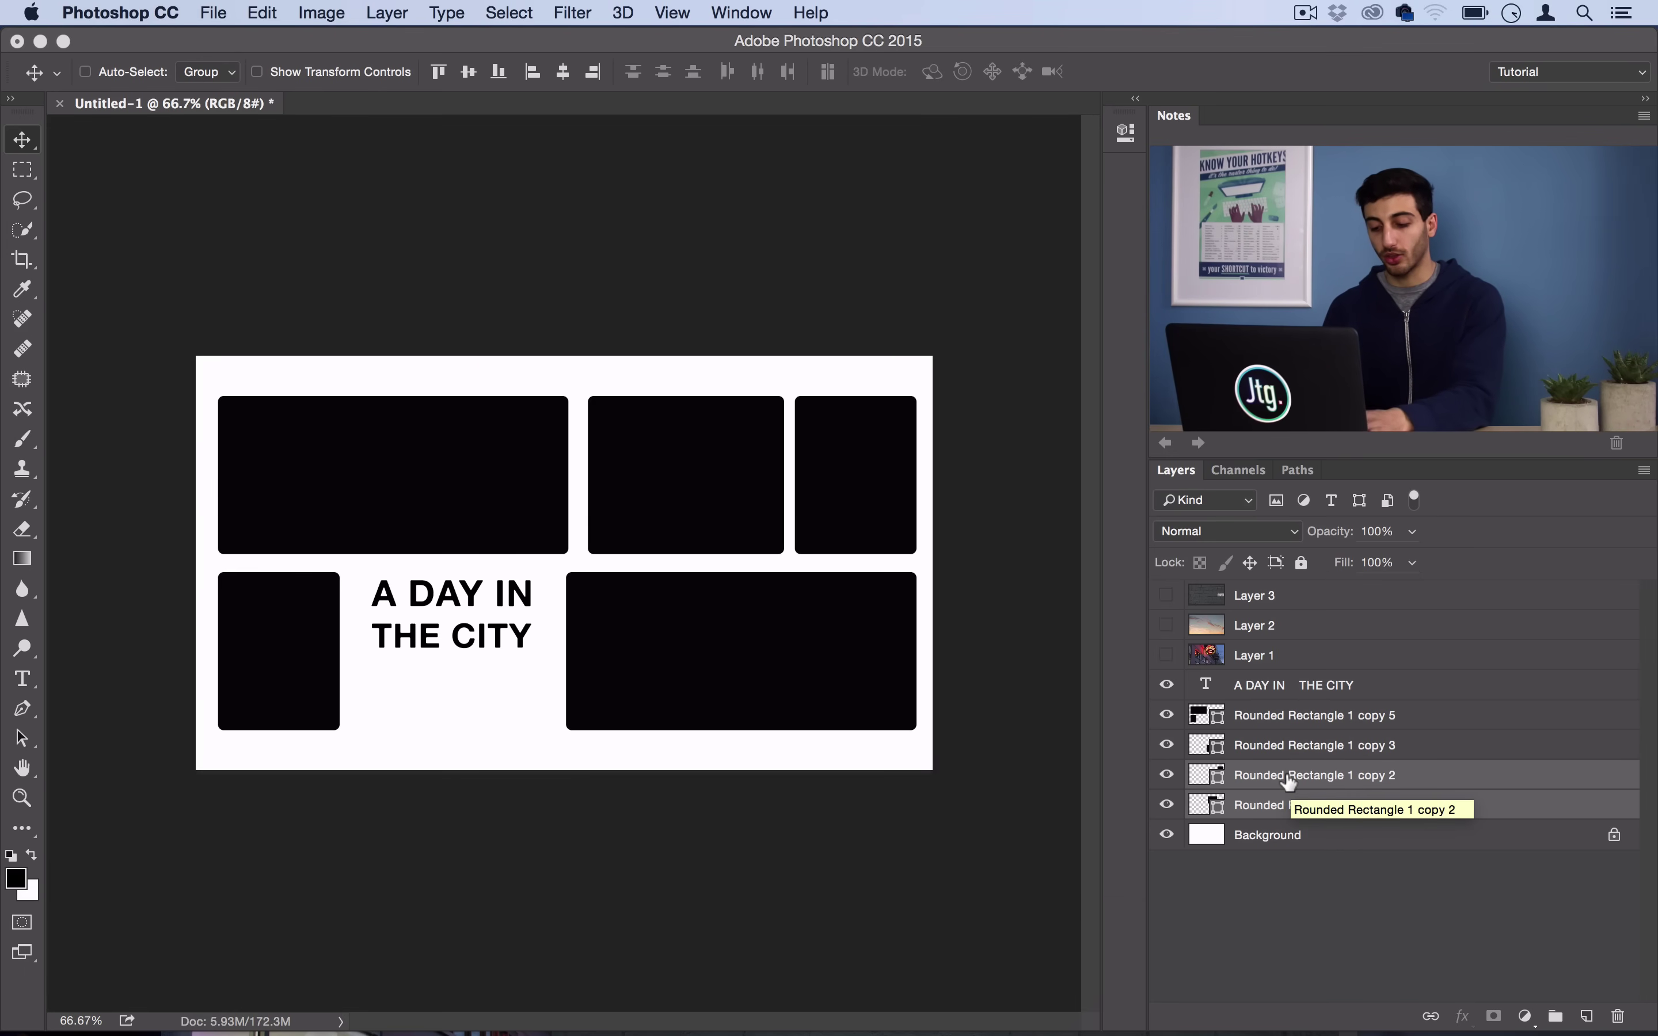
pyautogui.press('super+e')
# Step: Toggle each shape layer's visibility to confirm which frames it holds
pyautogui.click(1167, 774)
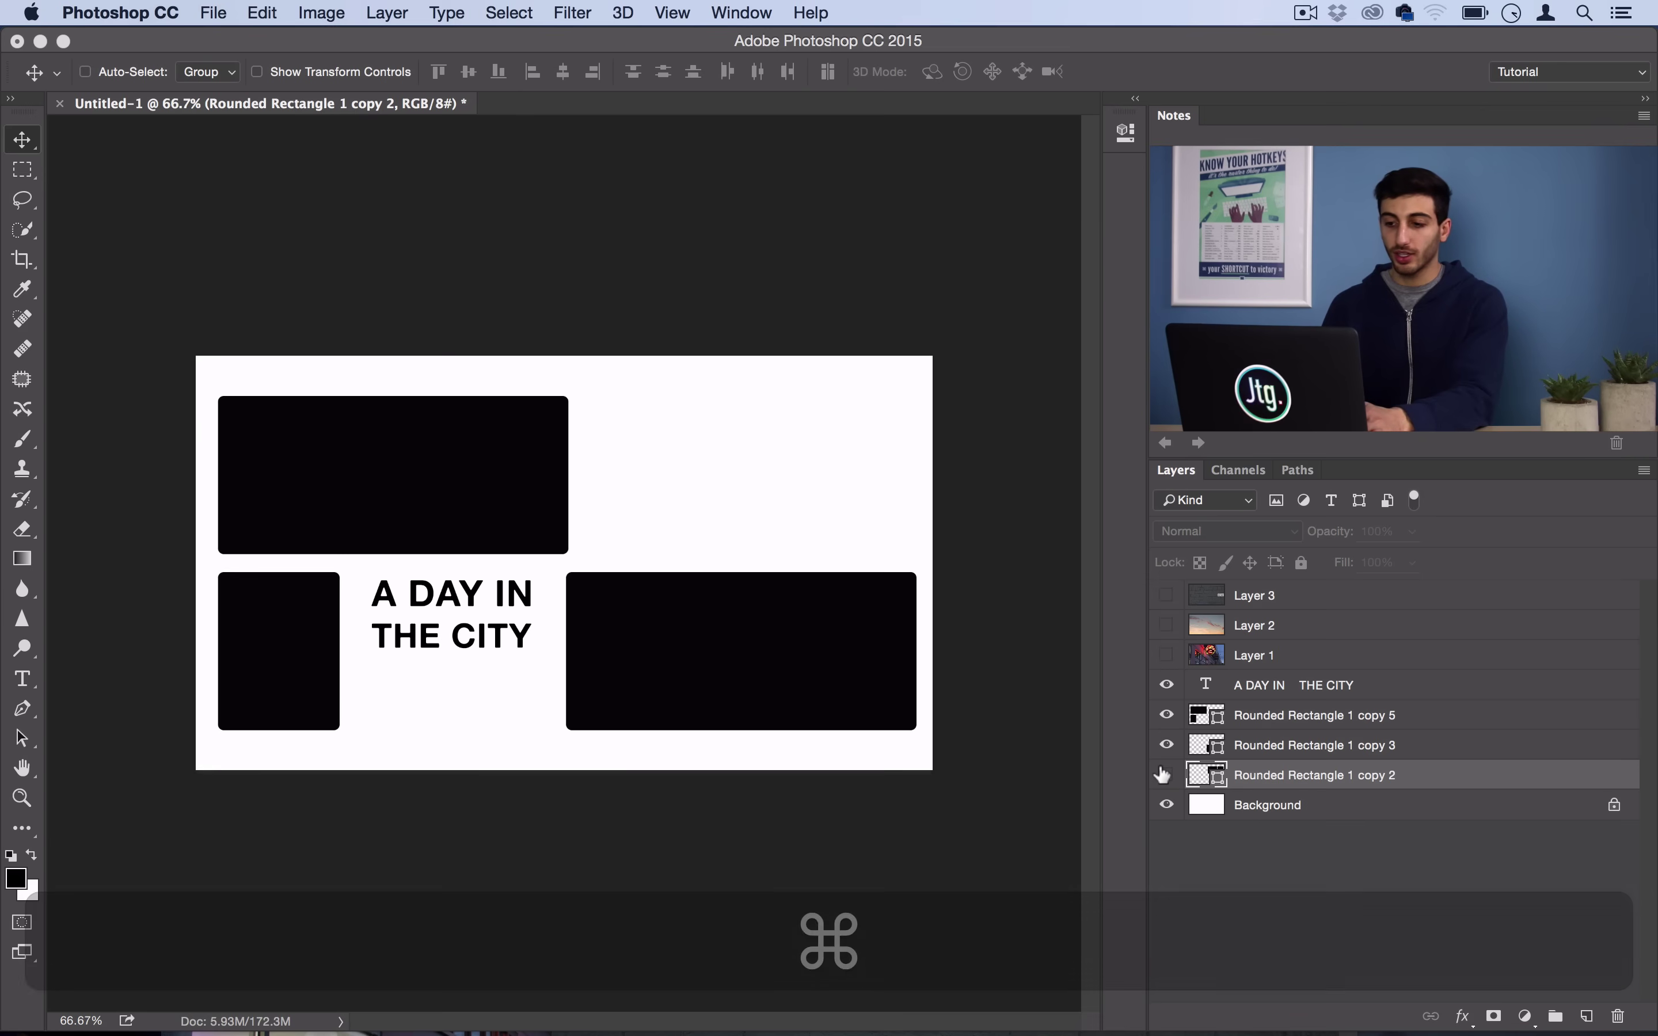
pyautogui.click(1167, 775)
pyautogui.click(1164, 745)
pyautogui.click(1164, 745)
pyautogui.click(1165, 715)
pyautogui.click(1165, 716)
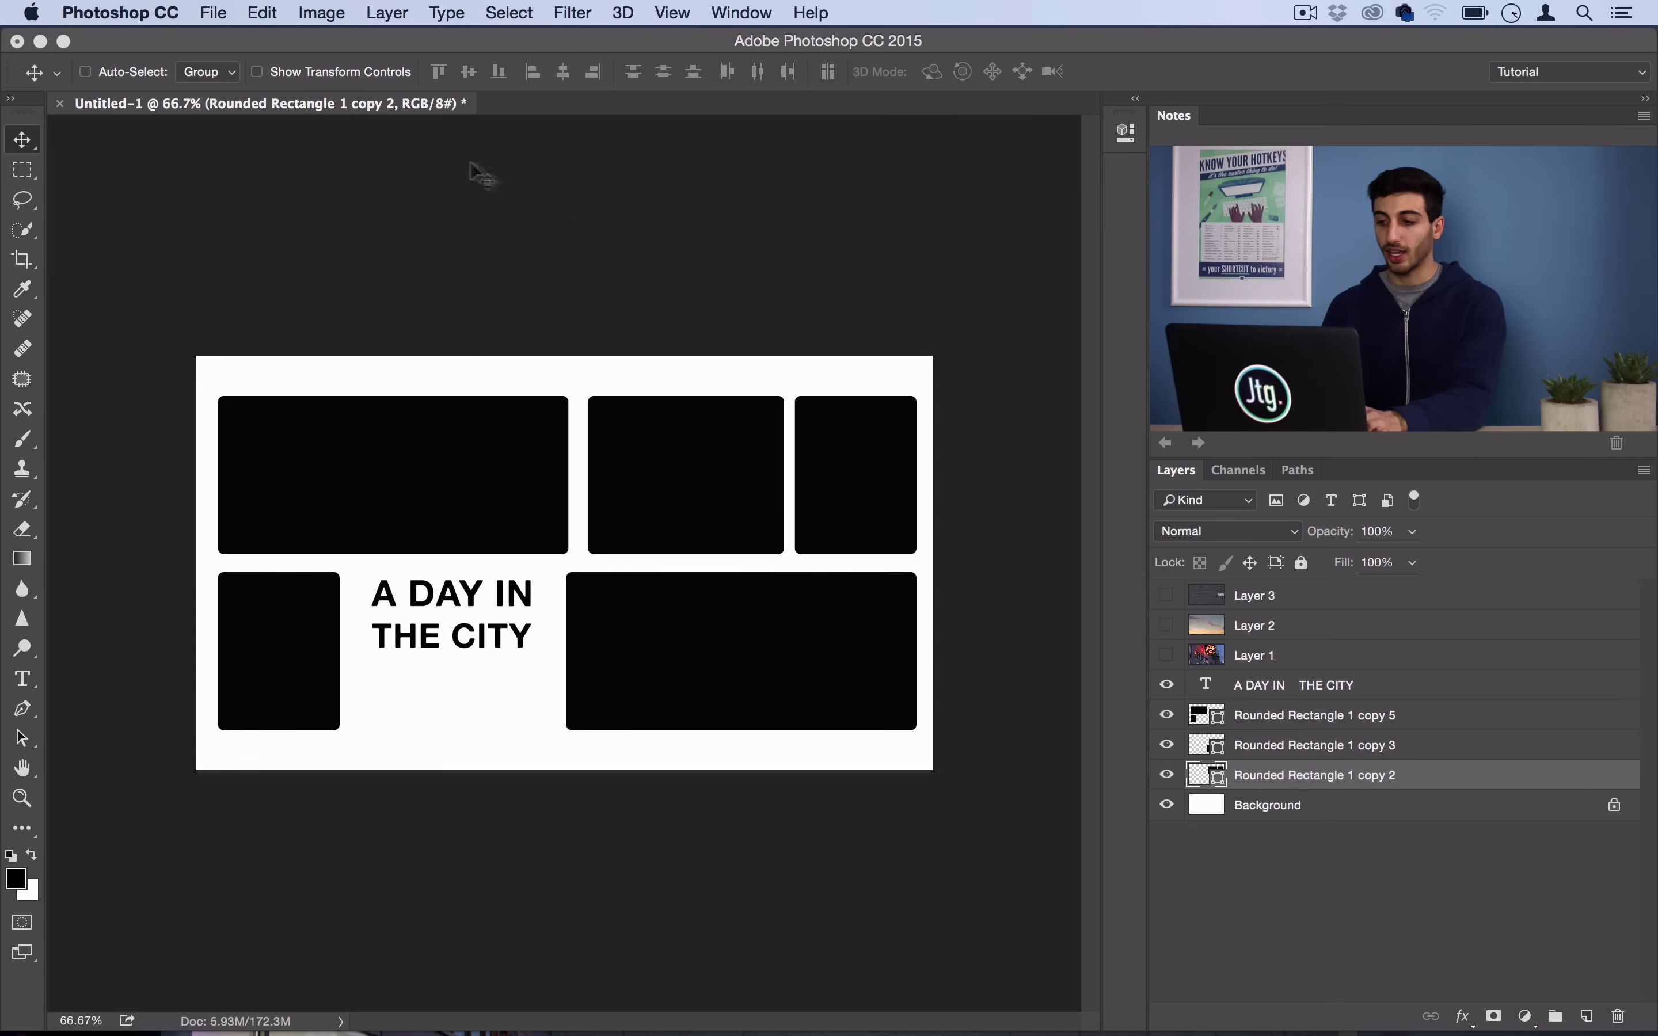
# Step: Show the neon street photo (Layer 1), move it above the left-frame layer, and clip it
pyautogui.click(1166, 656)
pyautogui.click(1272, 644)
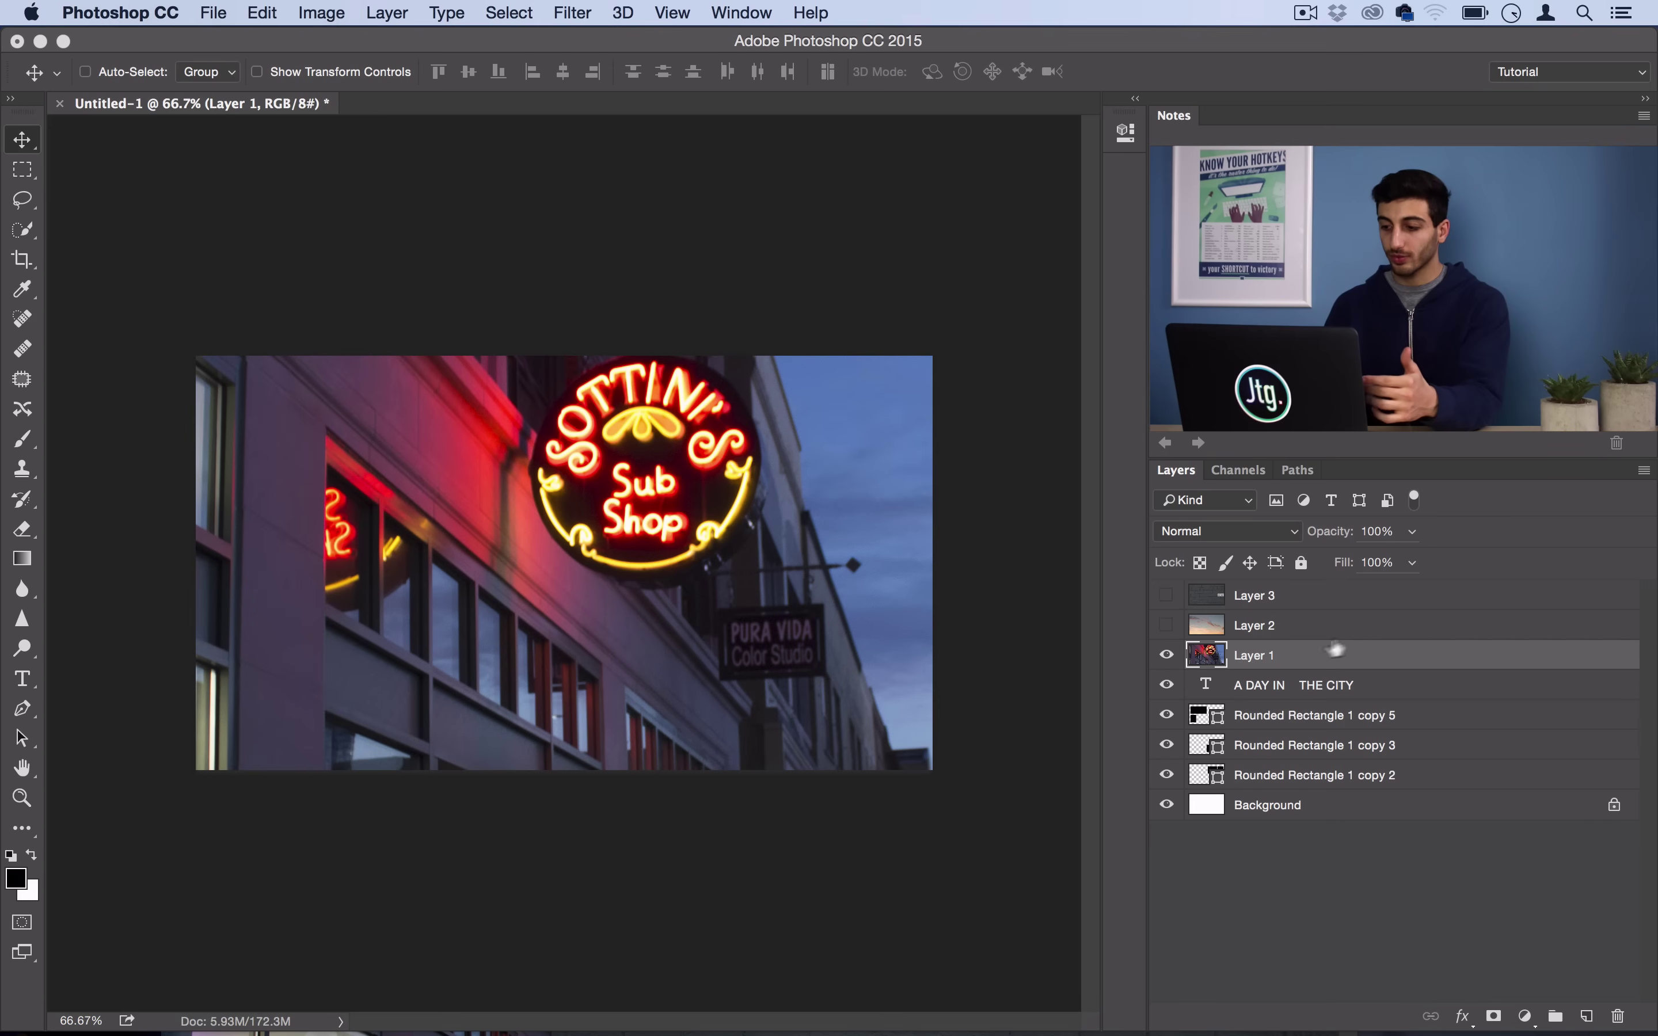
pyautogui.moveTo(1329, 652); pyautogui.dragTo(1309, 694)
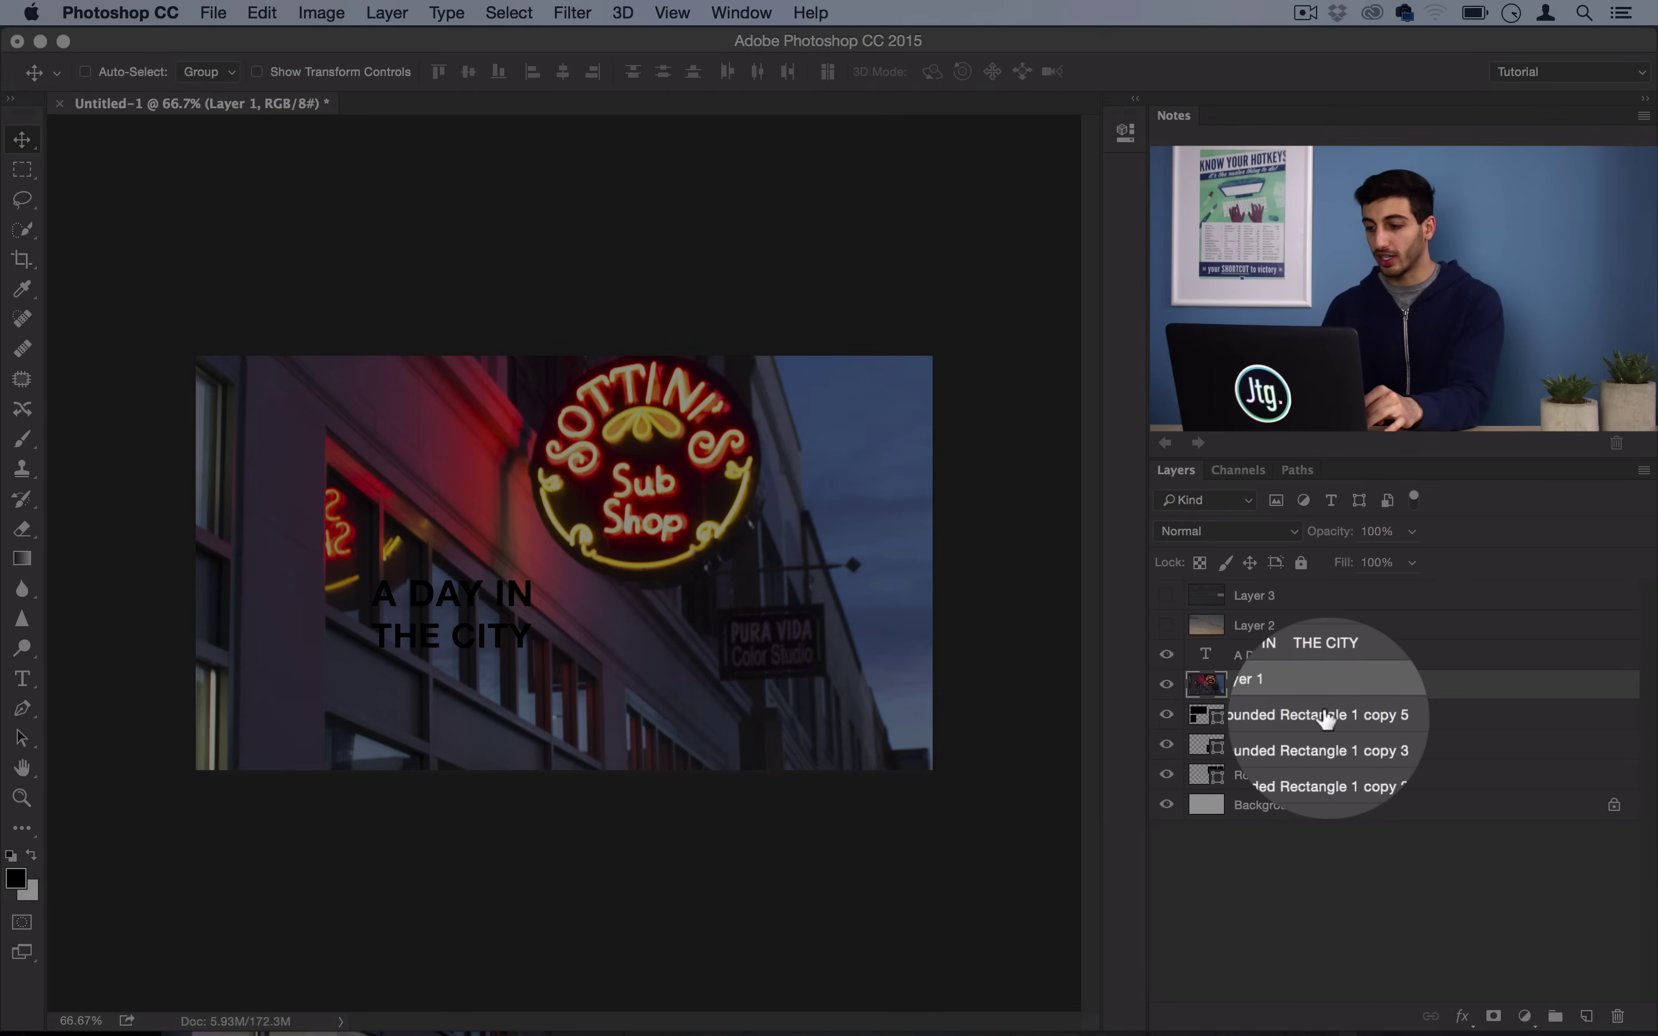
pyautogui.click(1305, 713)
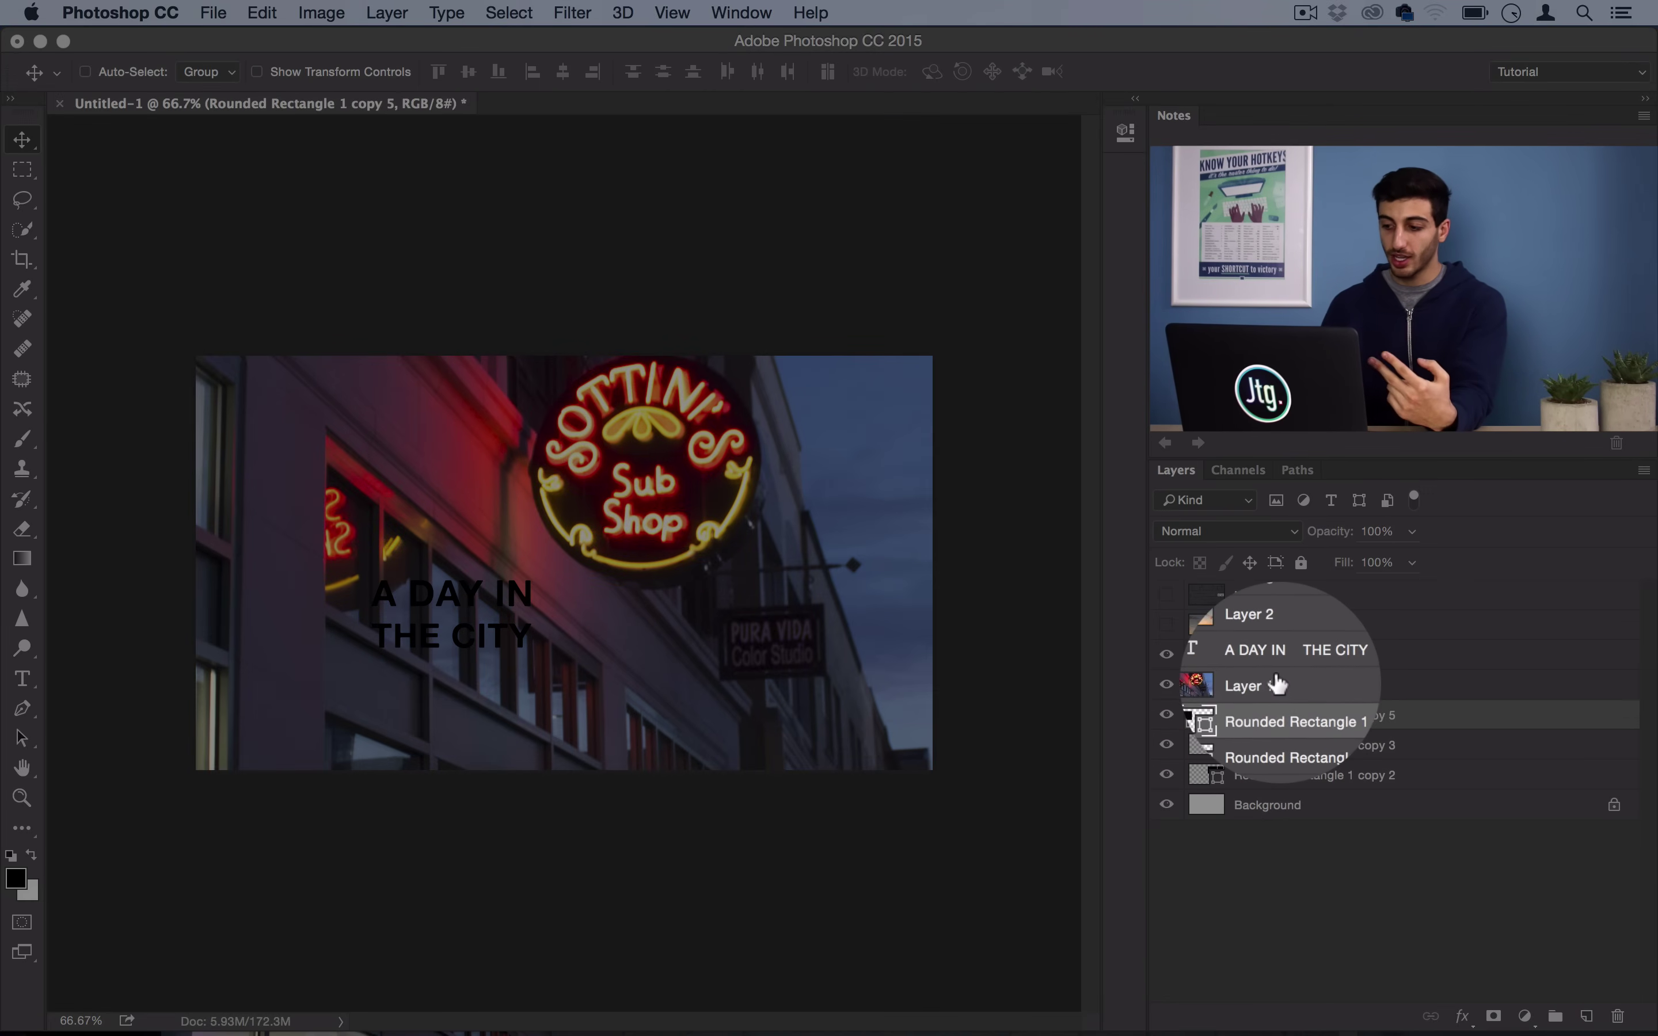
pyautogui.click(1277, 684)
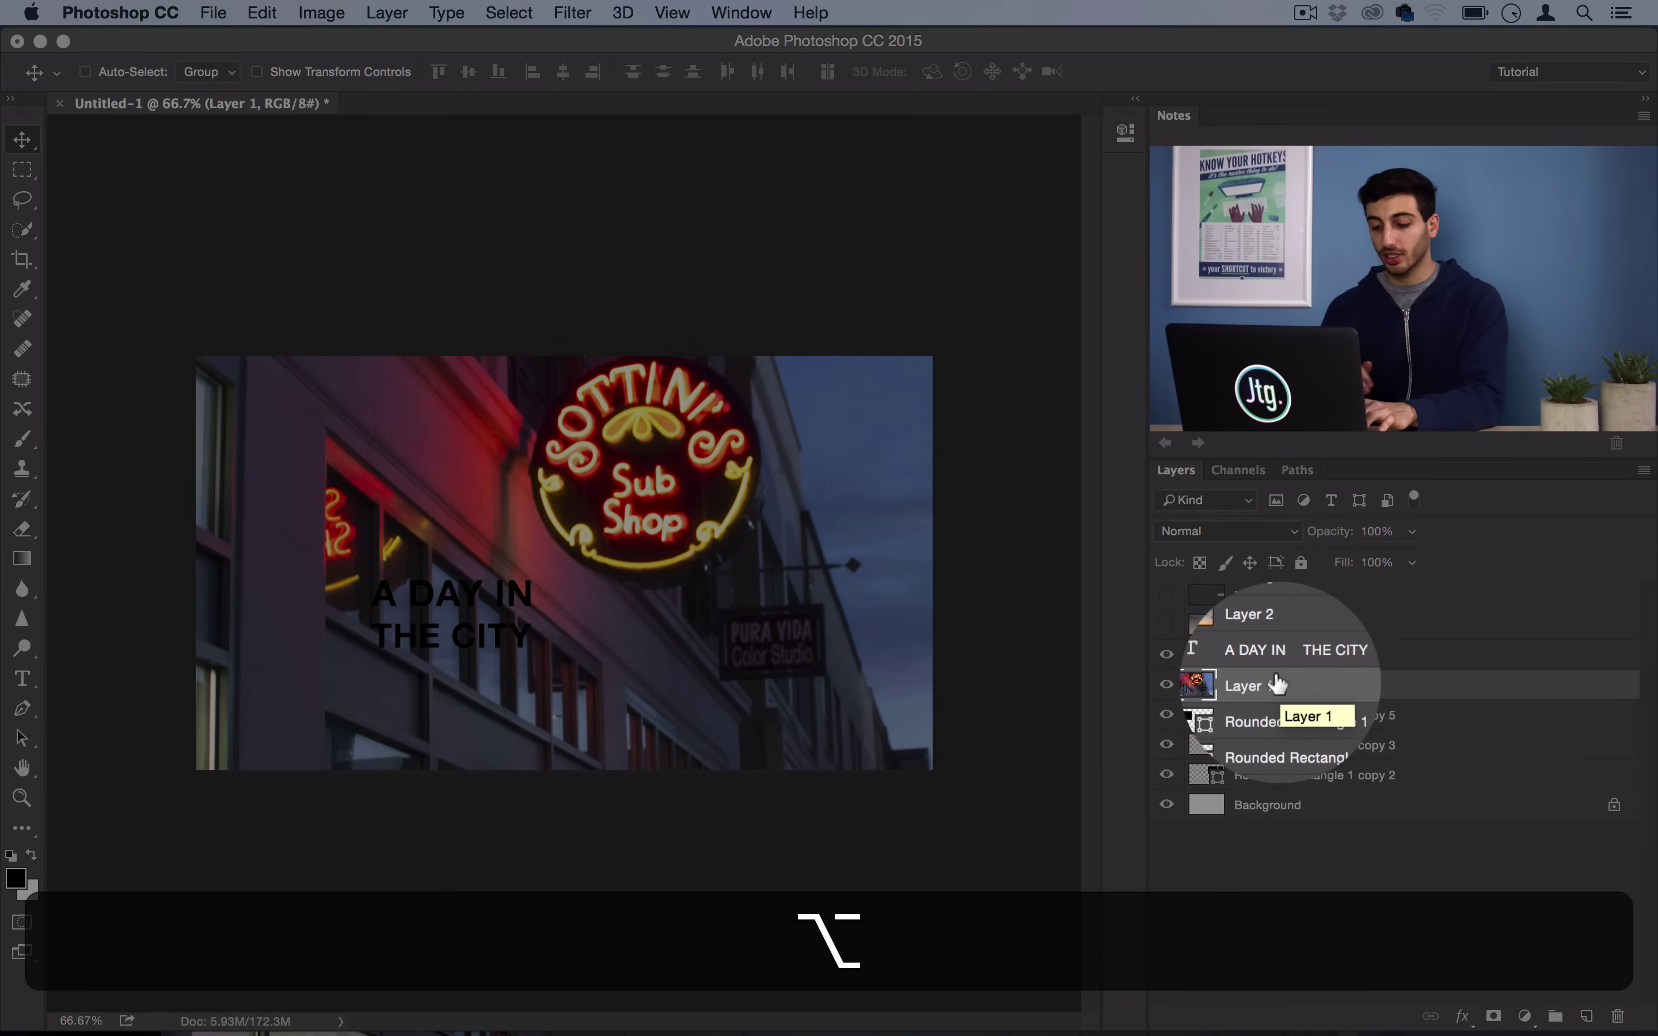
pyautogui.press('super+alt+g')
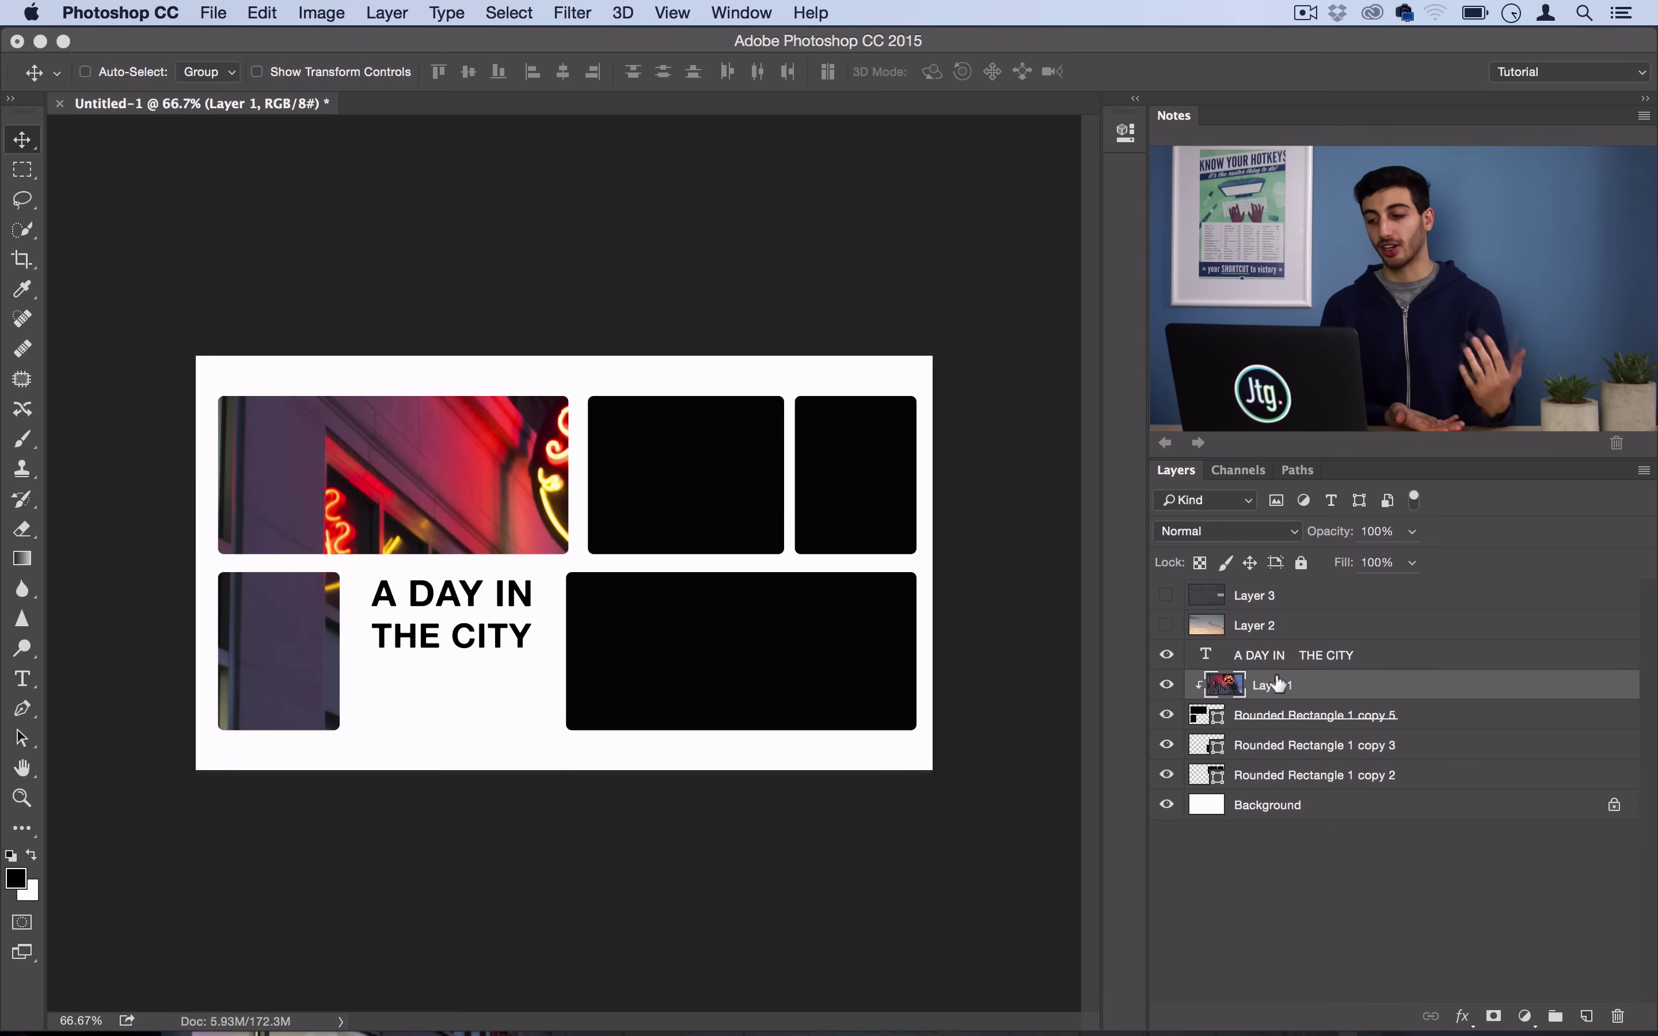
# Step: Scale the street photo to about a third so the Sub Shop sign and windows show
pyautogui.moveTo(483, 548); pyautogui.dragTo(628, 569)
pyautogui.press('super')
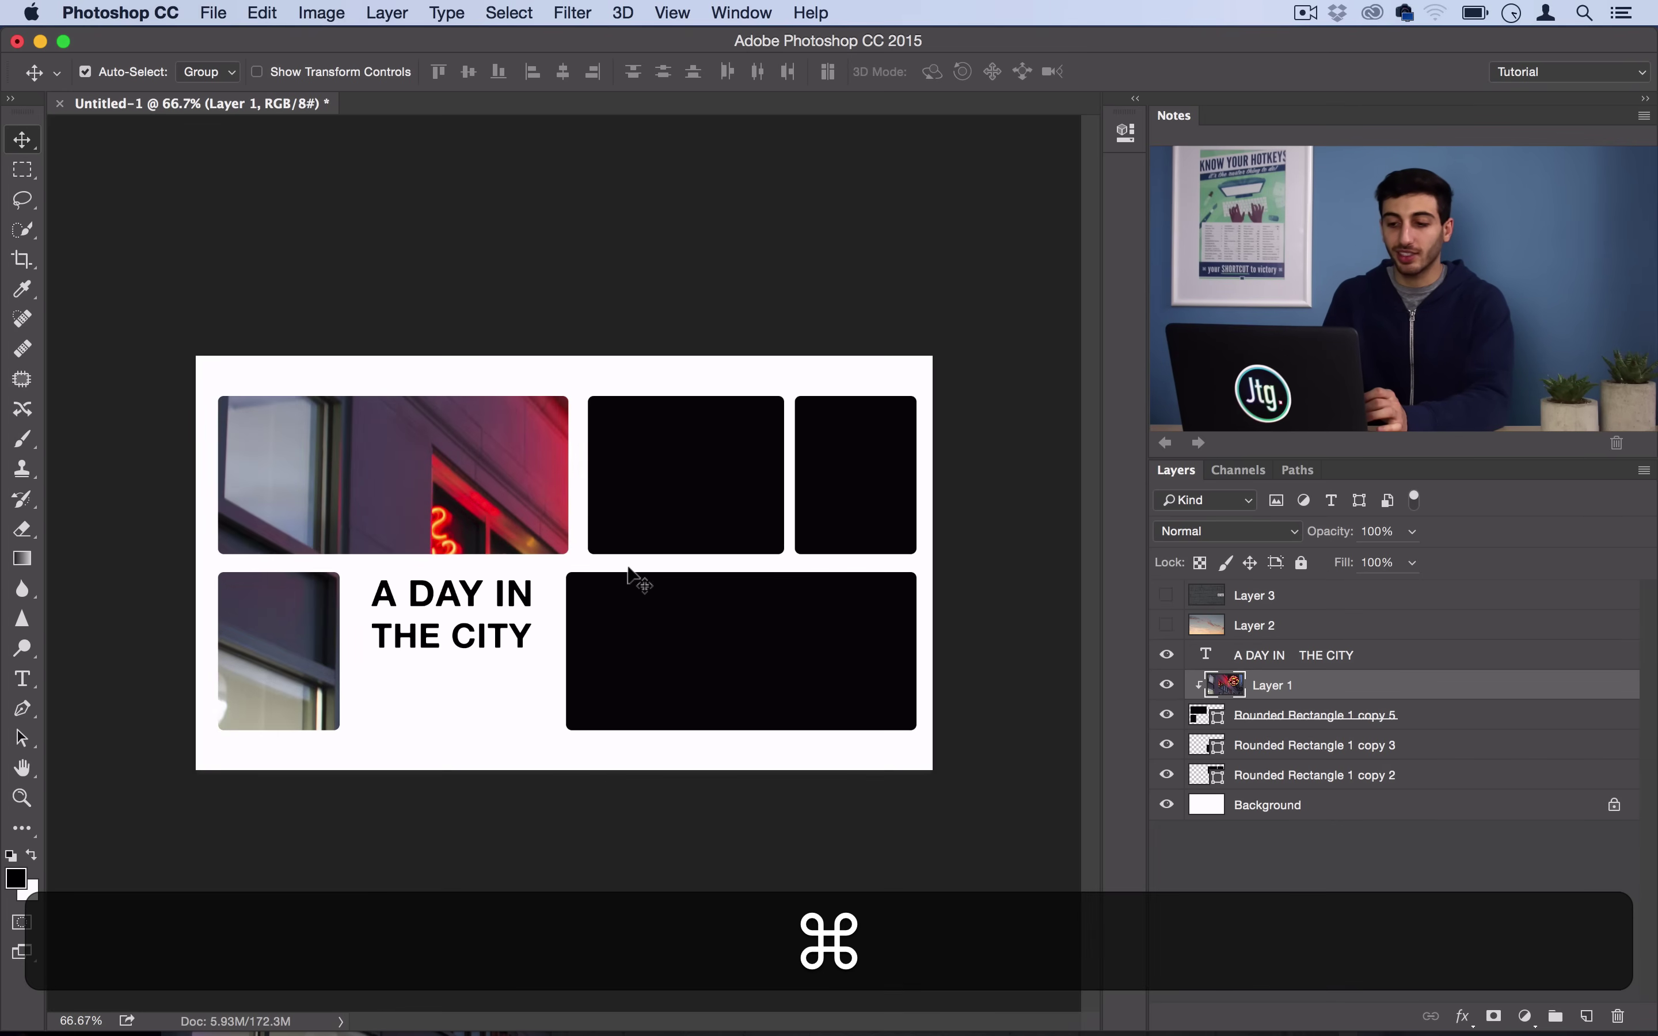
pyautogui.press('super+t')
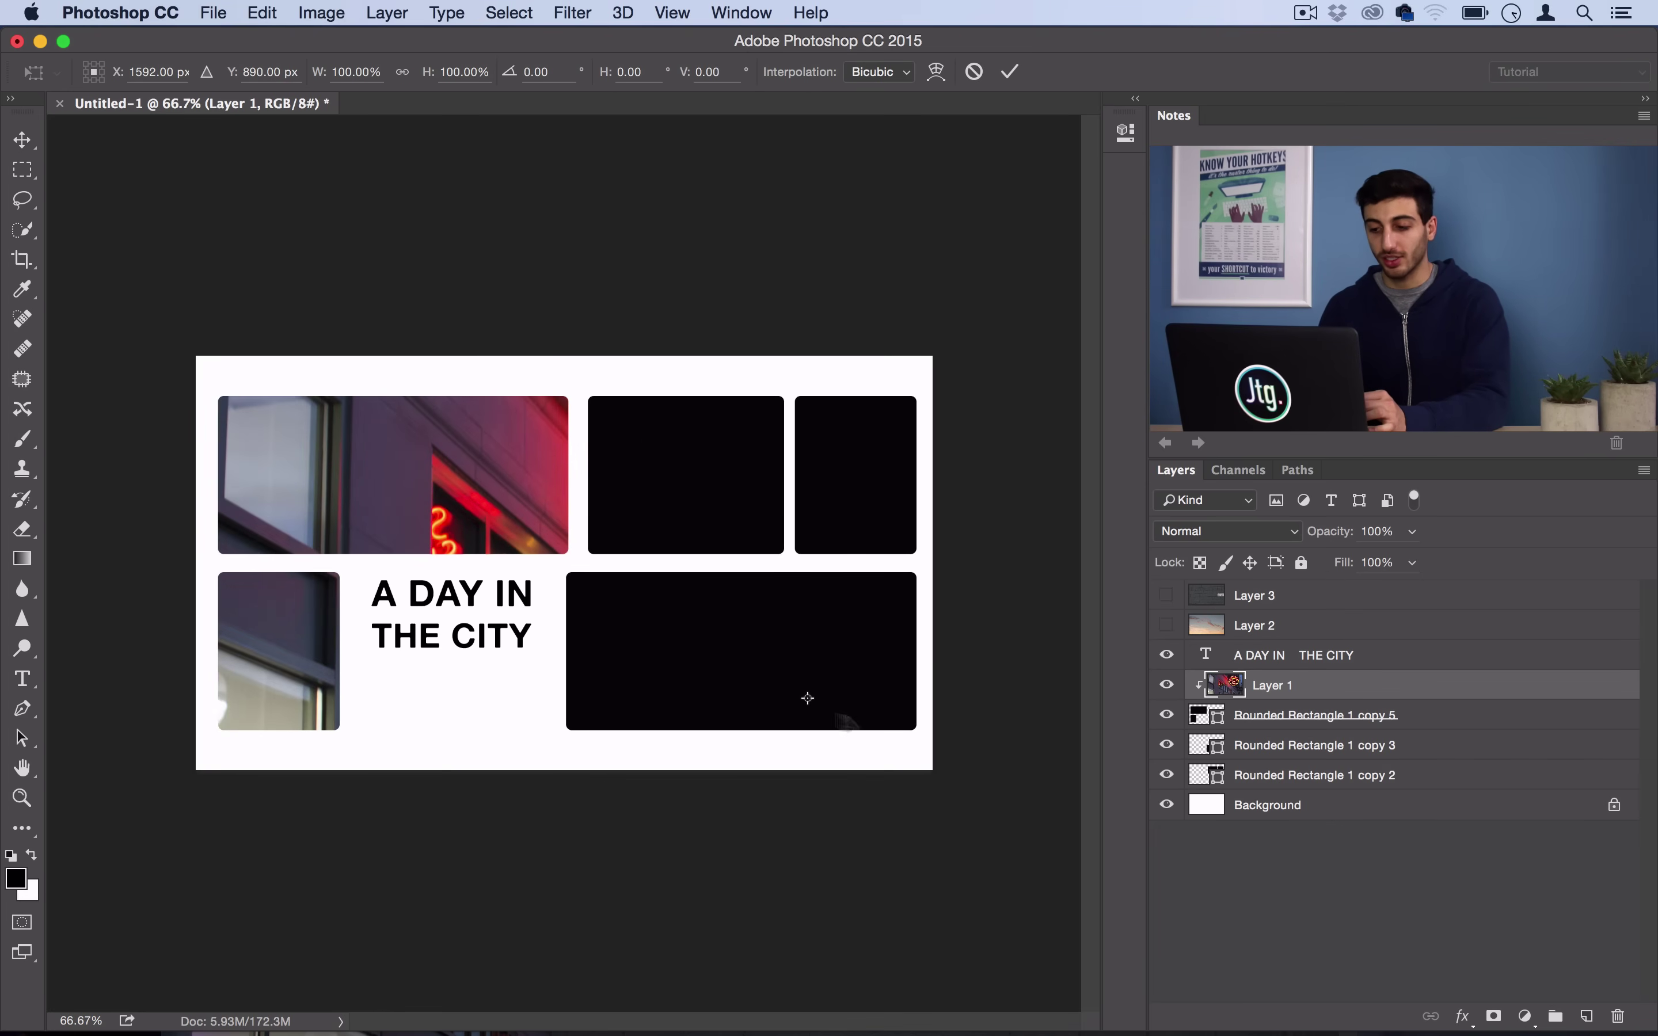
pyautogui.moveTo(336, 303); pyautogui.dragTo(829, 527)
pyautogui.press('shift')
pyautogui.moveTo(241, 220); pyautogui.dragTo(666, 574)
pyautogui.moveTo(938, 719); pyautogui.dragTo(471, 336)
pyautogui.moveTo(196, 197); pyautogui.dragTo(455, 315)
pyautogui.moveTo(633, 418); pyautogui.dragTo(410, 328)
pyautogui.press('Return')
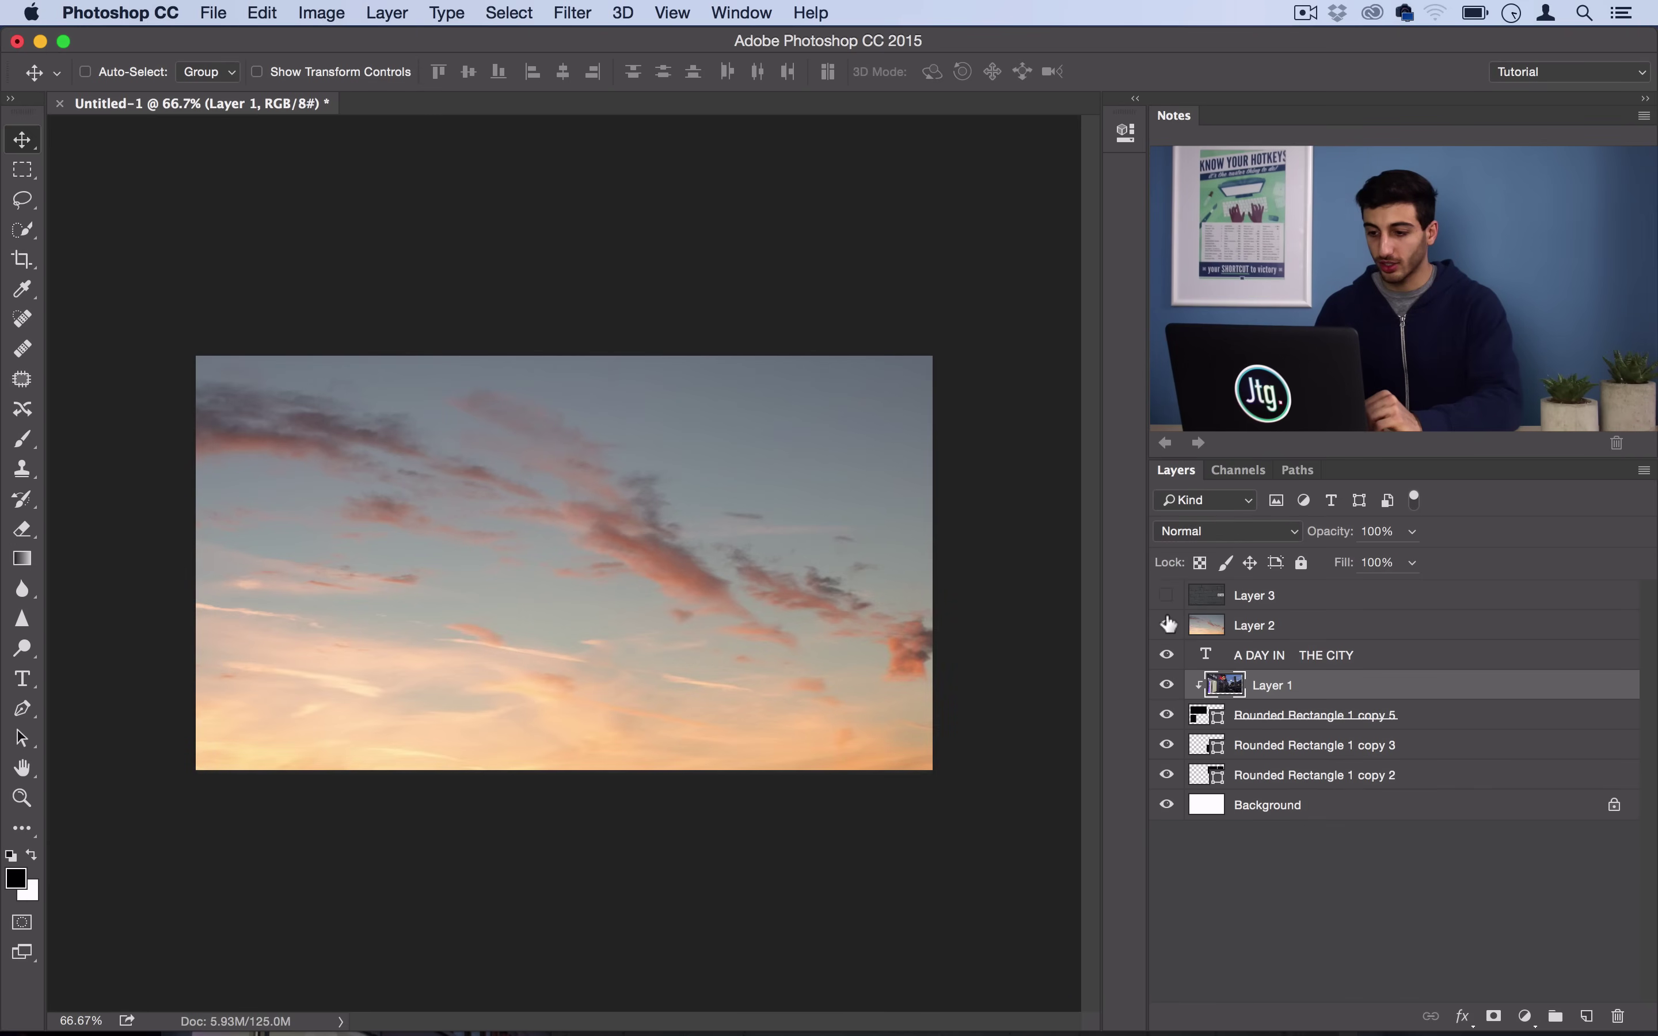
# Step: Show the sunset sky photo, place it above Rounded Rectangle 1 copy 3, and clip it
pyautogui.click(1260, 626)
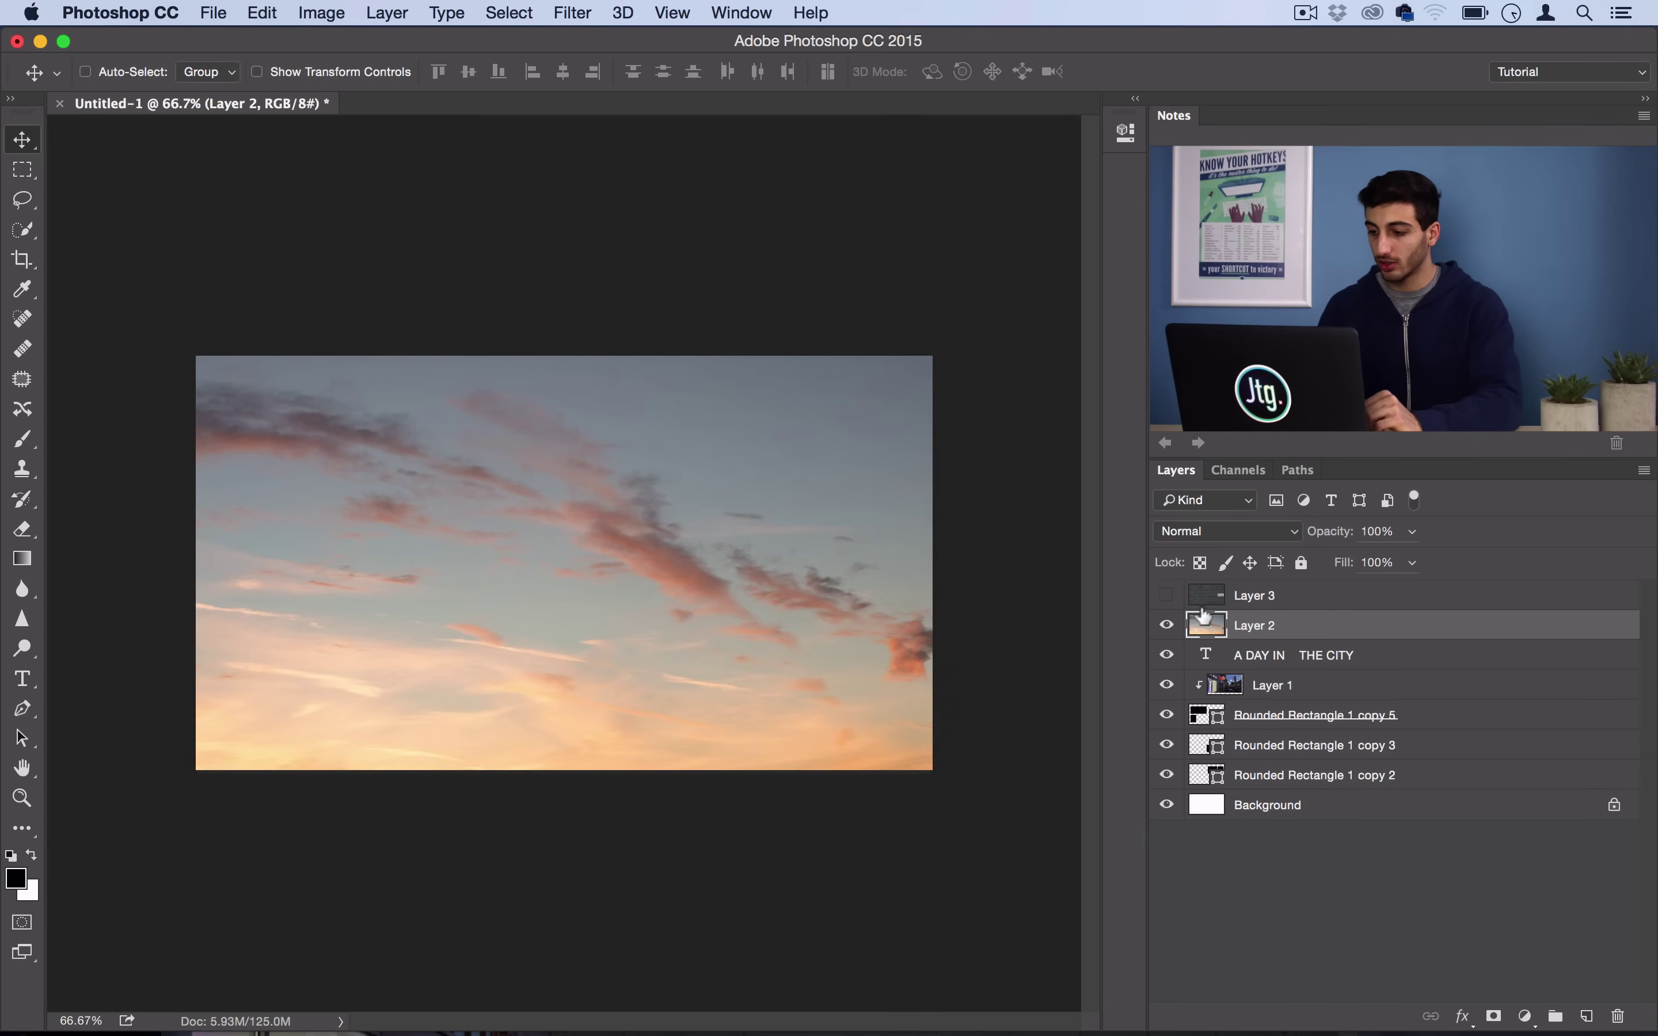
pyautogui.moveTo(1226, 616); pyautogui.dragTo(1243, 720)
pyautogui.press('alt+super')
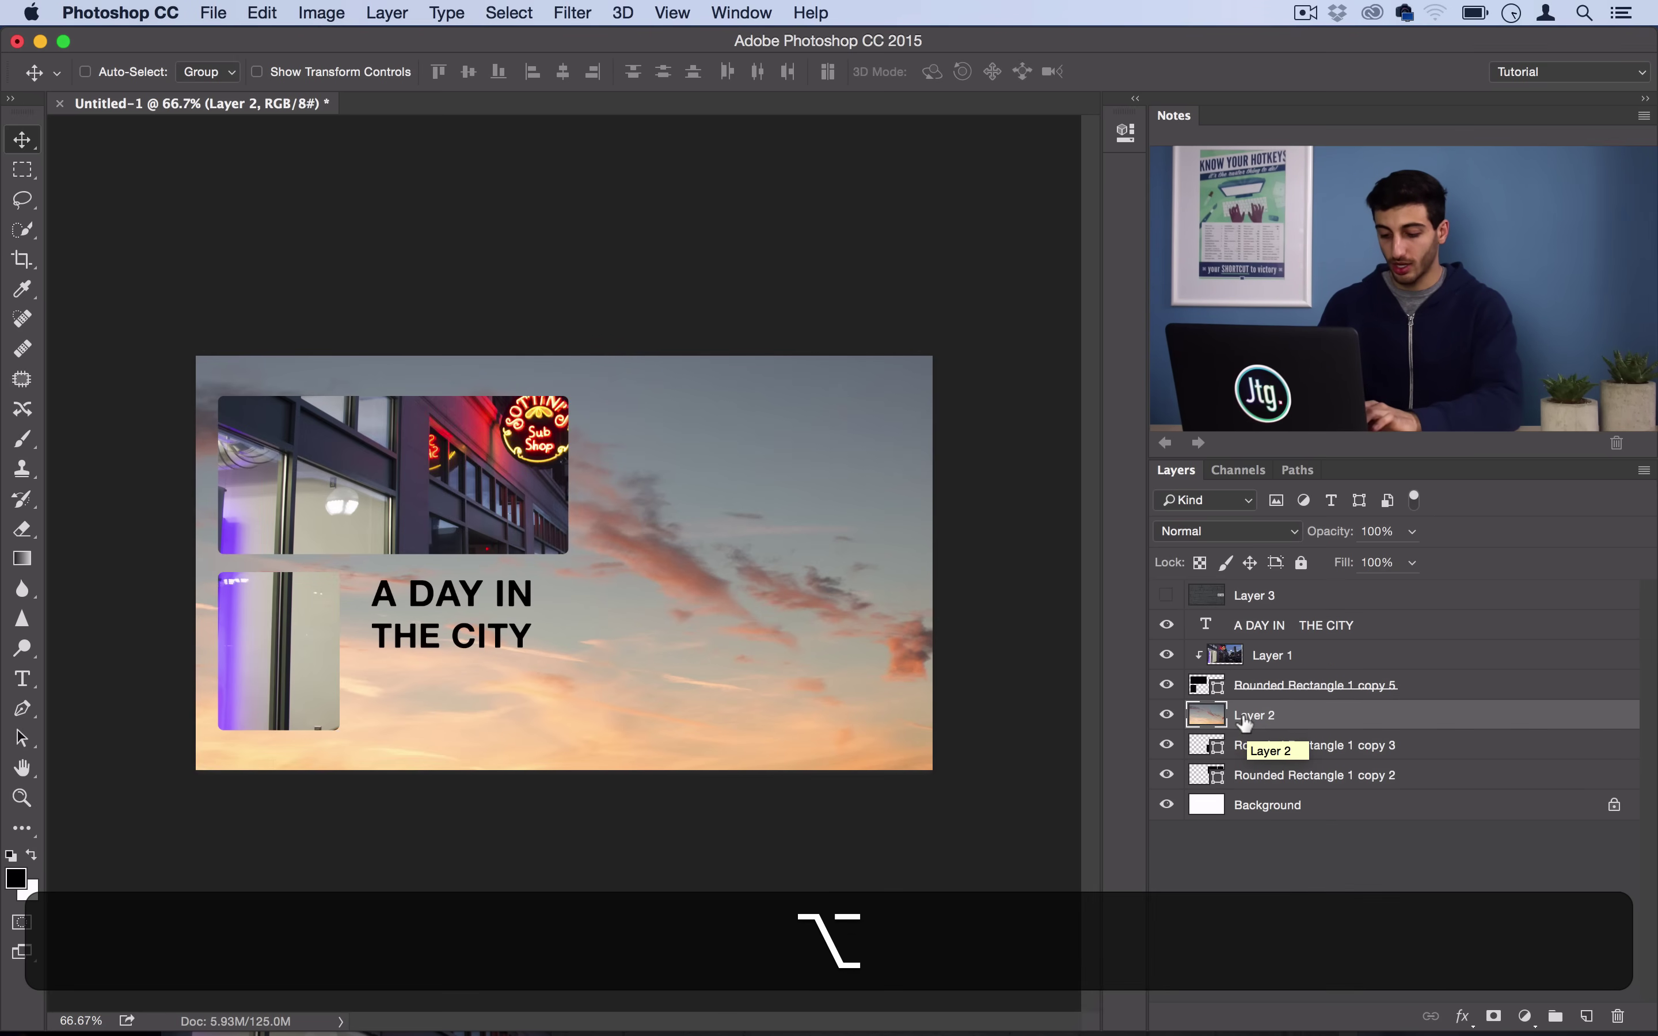
pyautogui.press('alt+super+g')
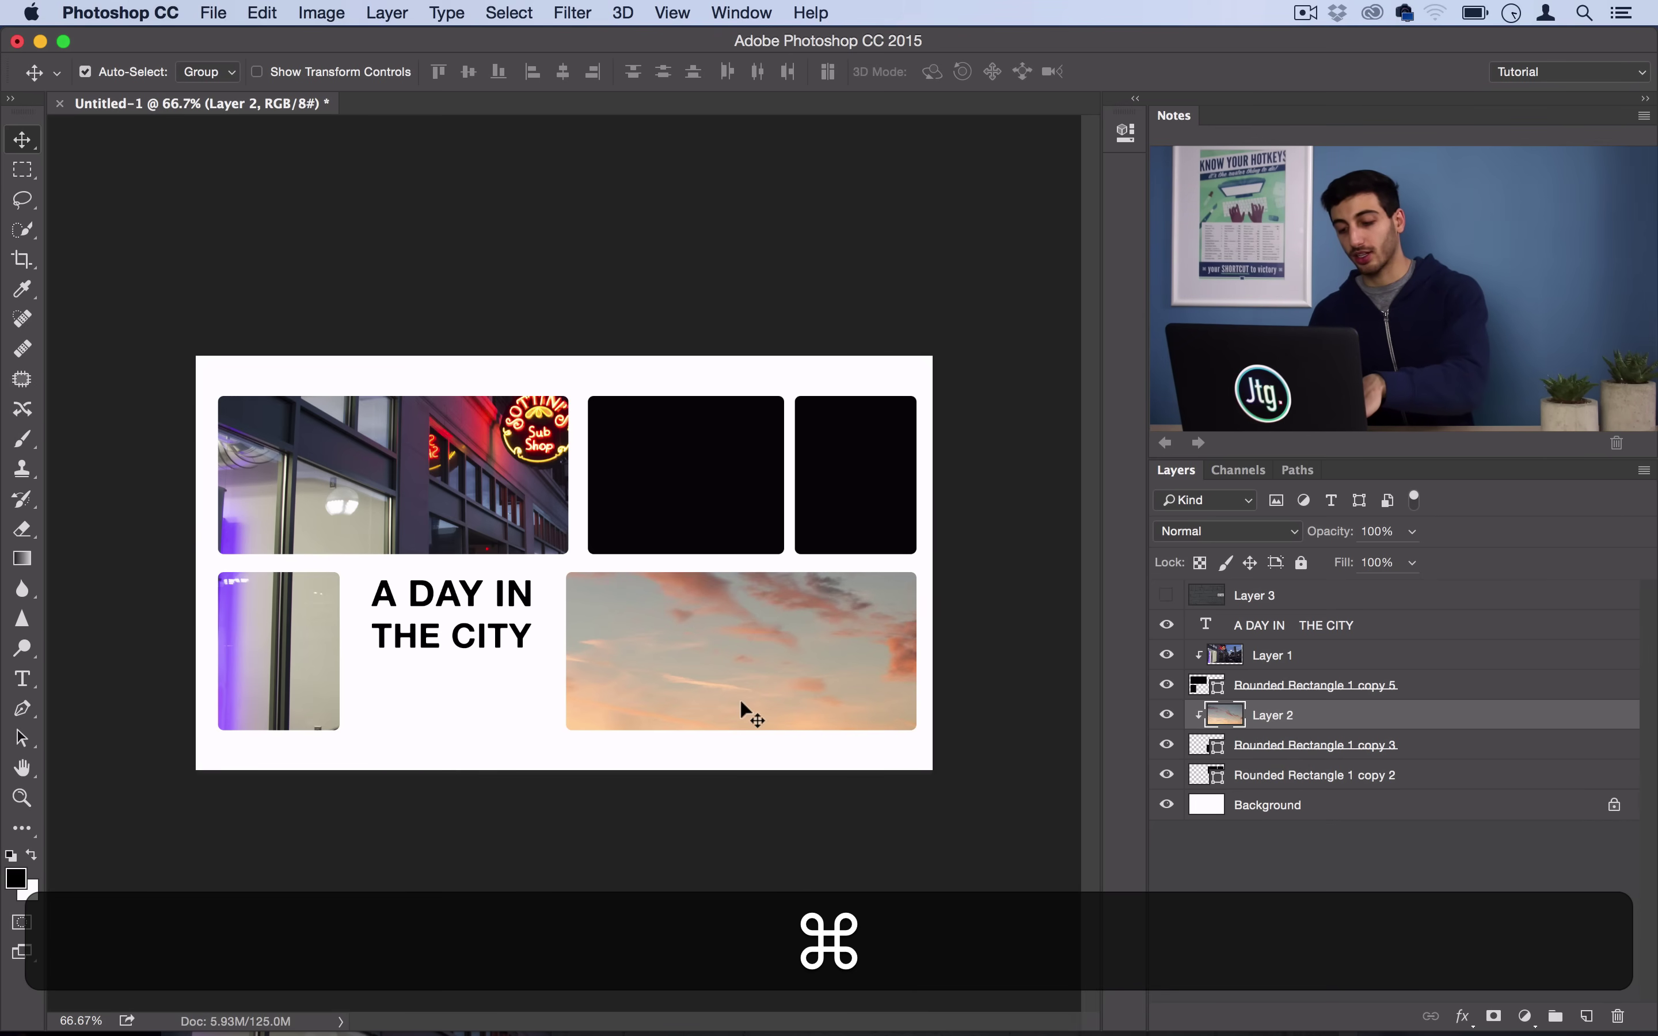
# Step: Scale the sky photo down so the rooftops and clouds fit, then nudge it up
pyautogui.press('super+t')
pyautogui.moveTo(370, 328); pyautogui.dragTo(945, 464)
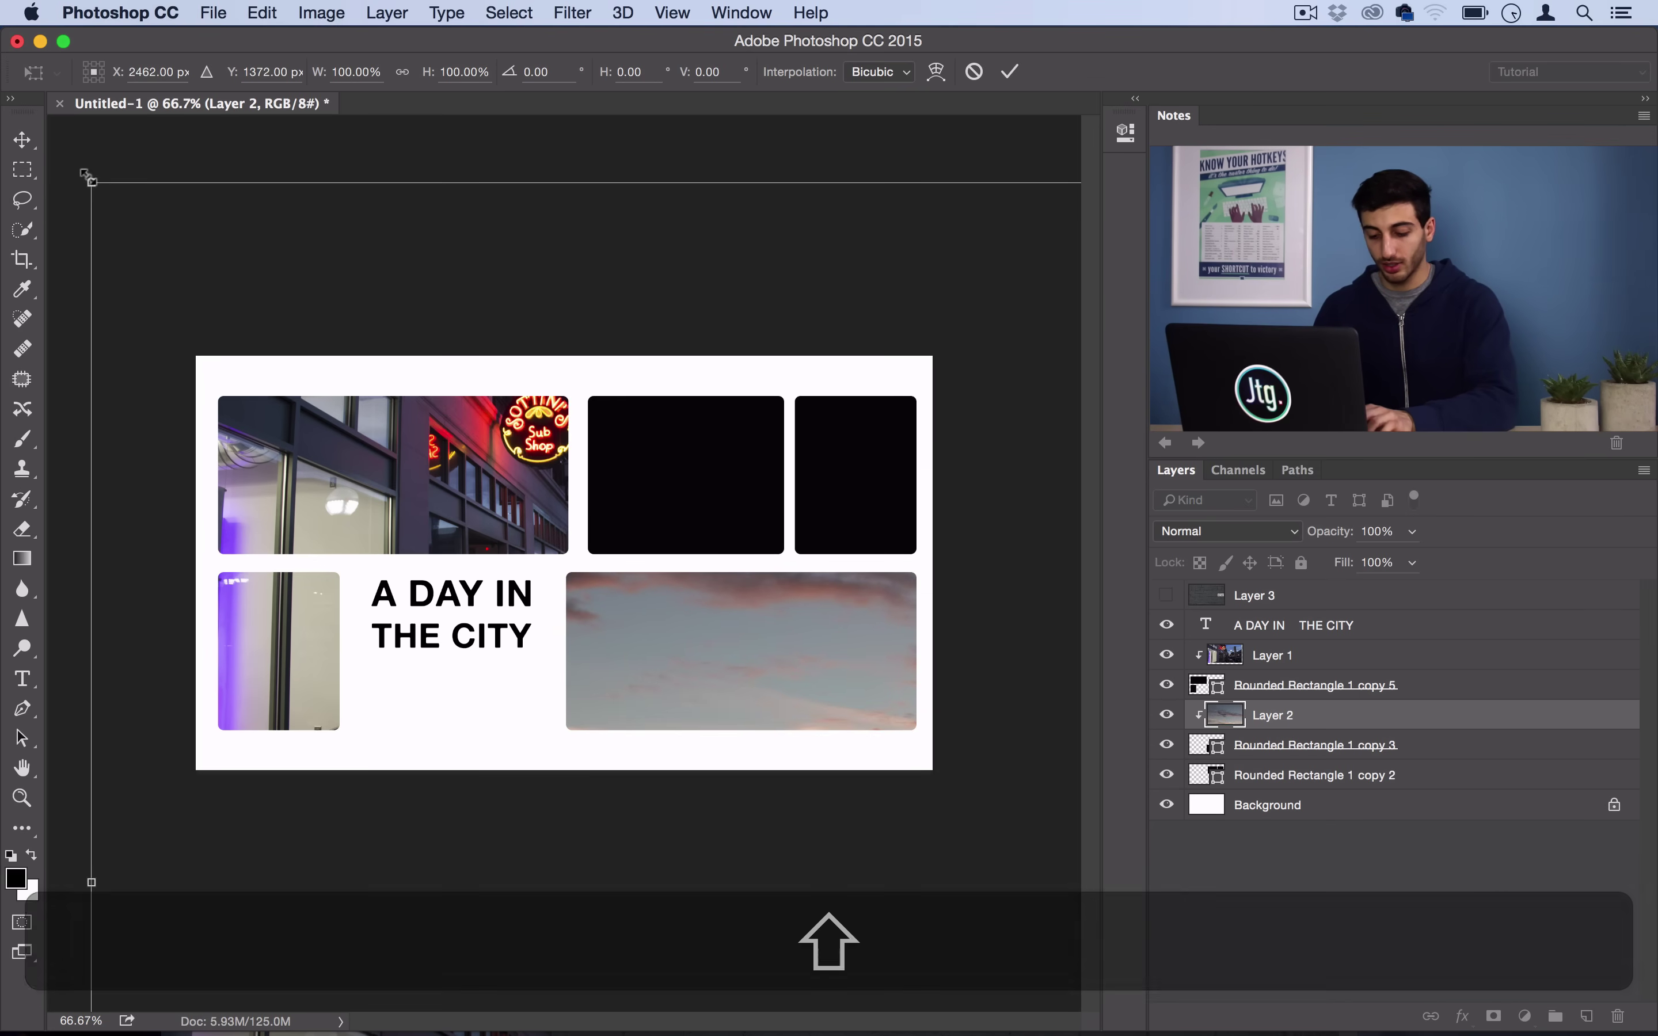
pyautogui.moveTo(86, 175); pyautogui.dragTo(451, 474)
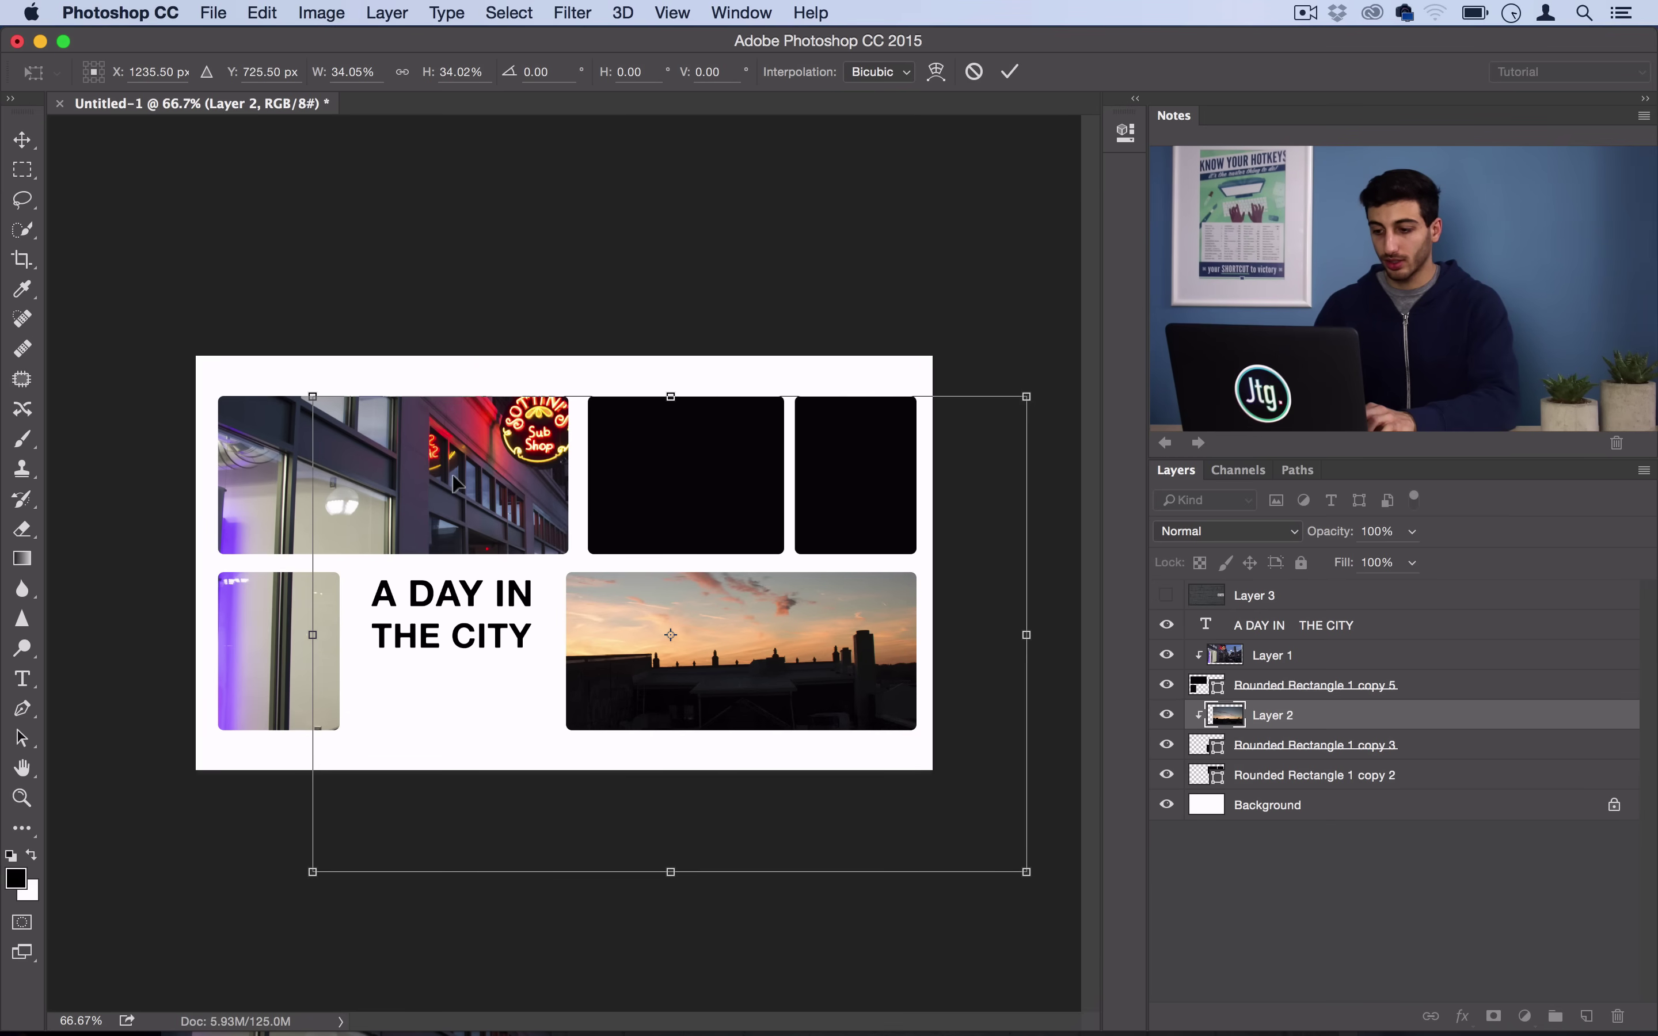
pyautogui.moveTo(300, 381); pyautogui.dragTo(415, 457)
pyautogui.press('Return')
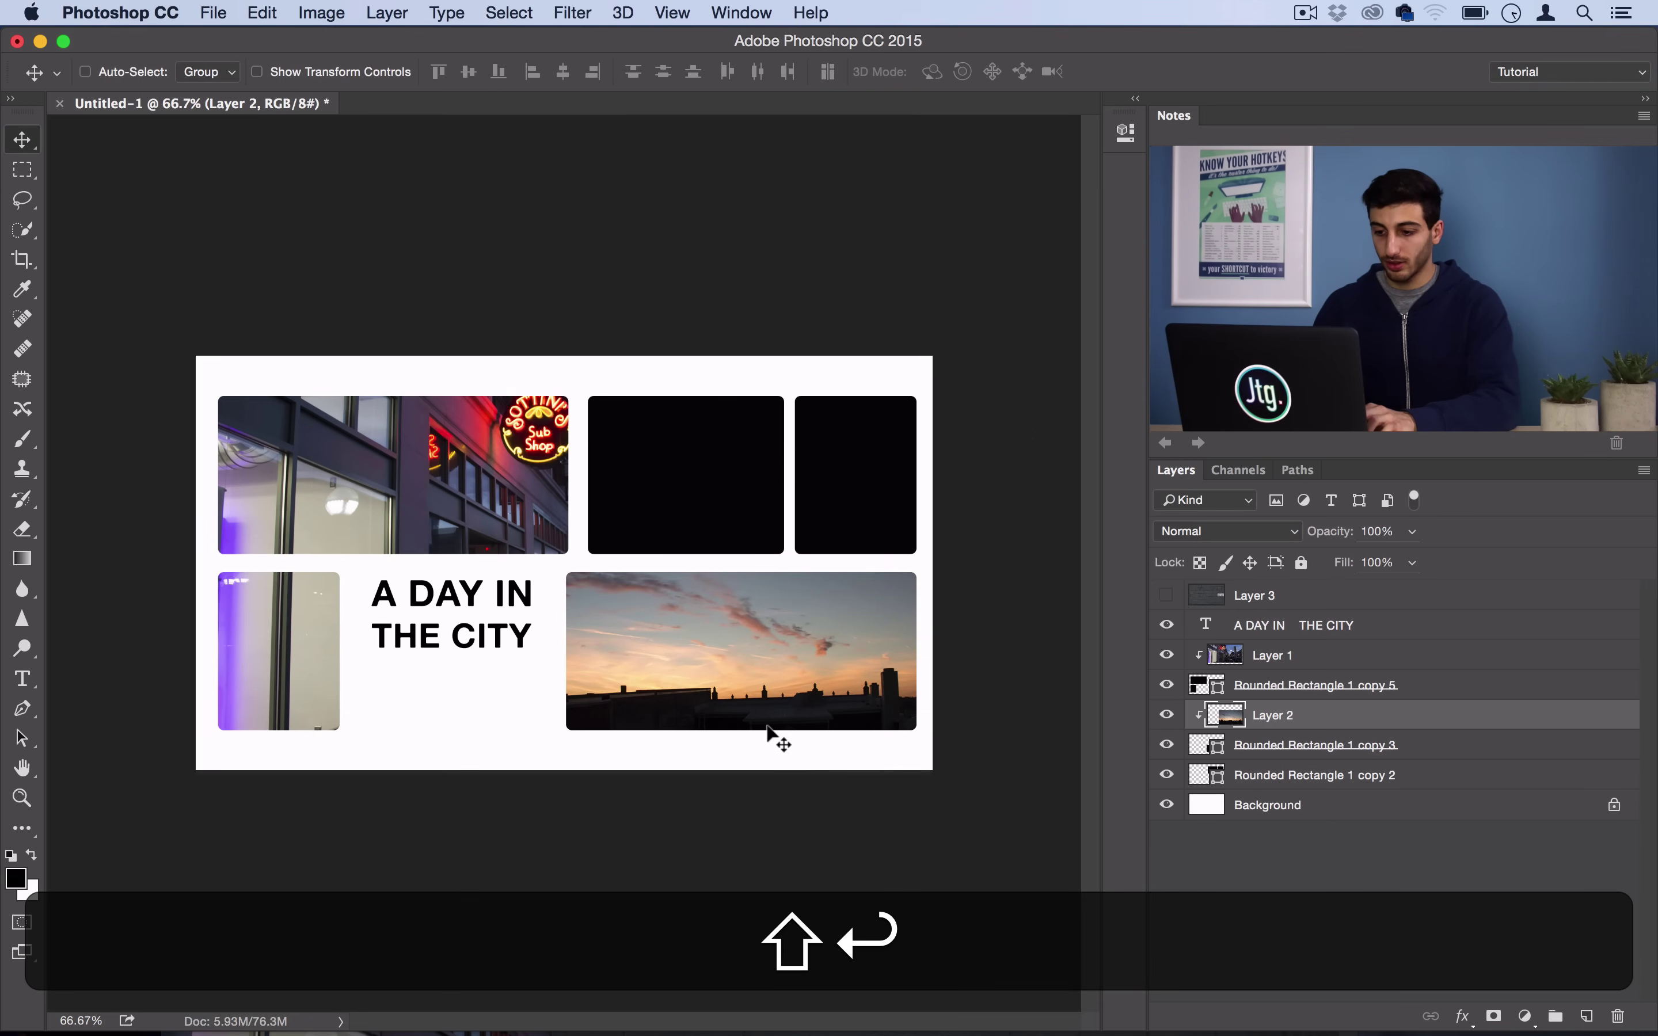
pyautogui.moveTo(777, 732); pyautogui.dragTo(781, 716)
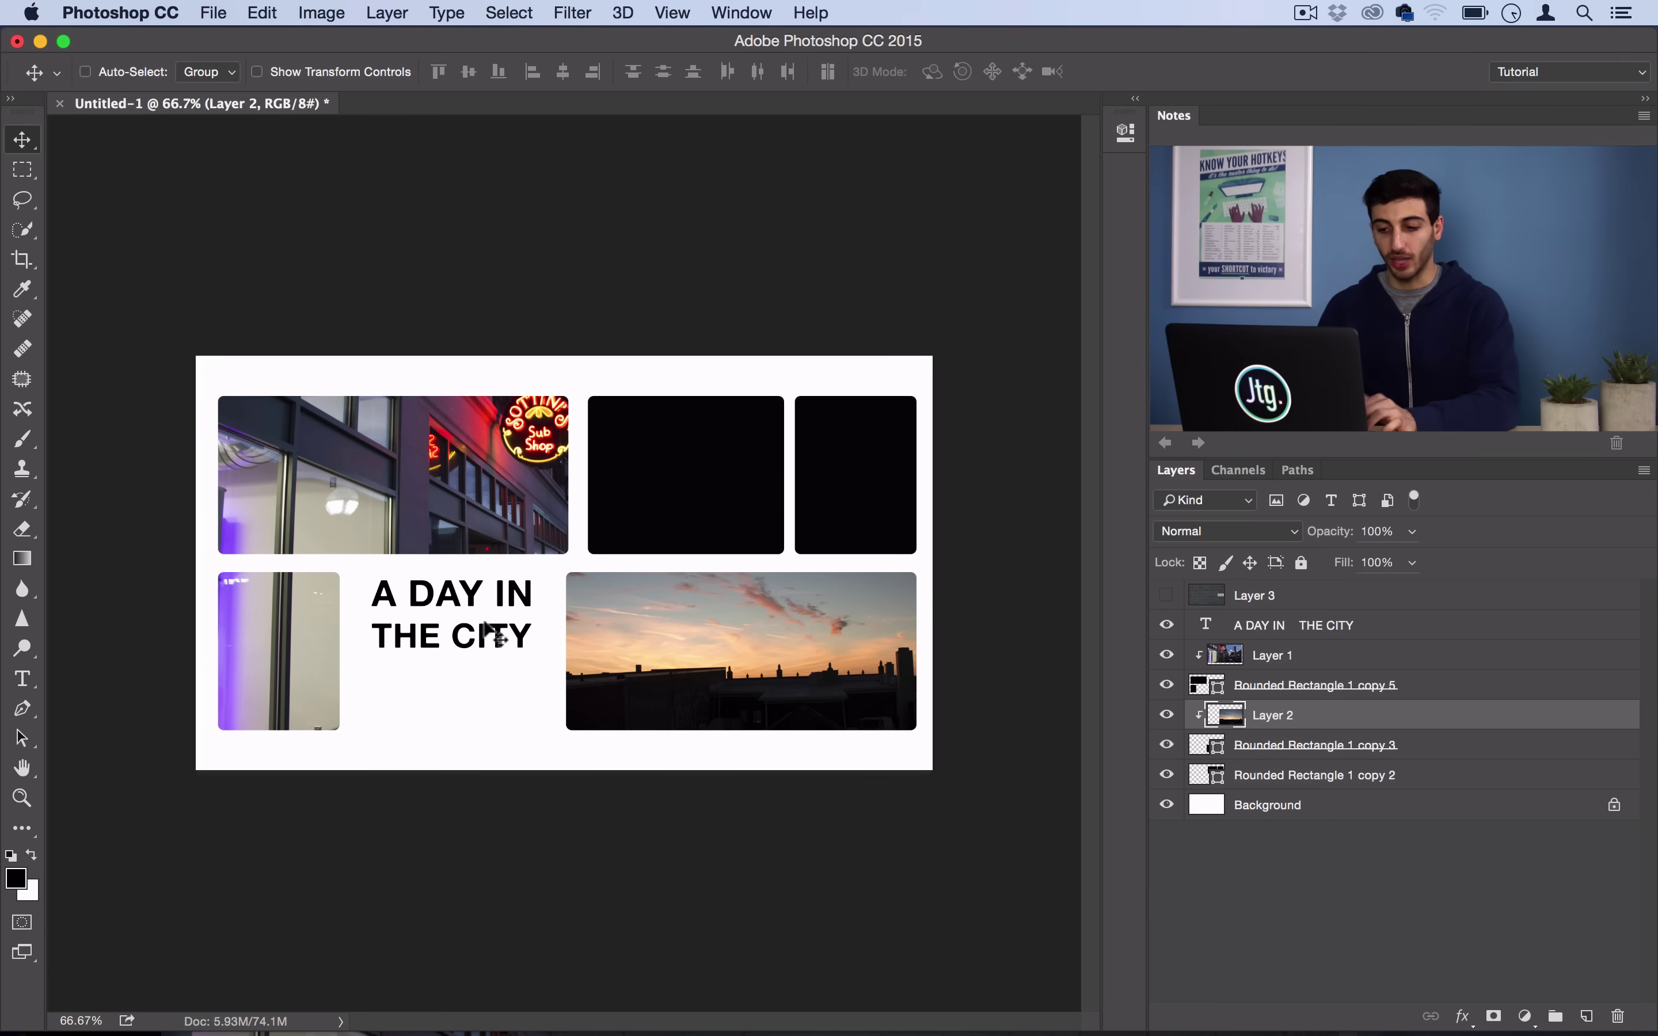
# Step: Show the brick-wall quote photo, move it above copy 2, and apply Create Clipping Mask
pyautogui.click(1166, 594)
pyautogui.click(1258, 590)
pyautogui.moveTo(1276, 596); pyautogui.dragTo(1281, 756)
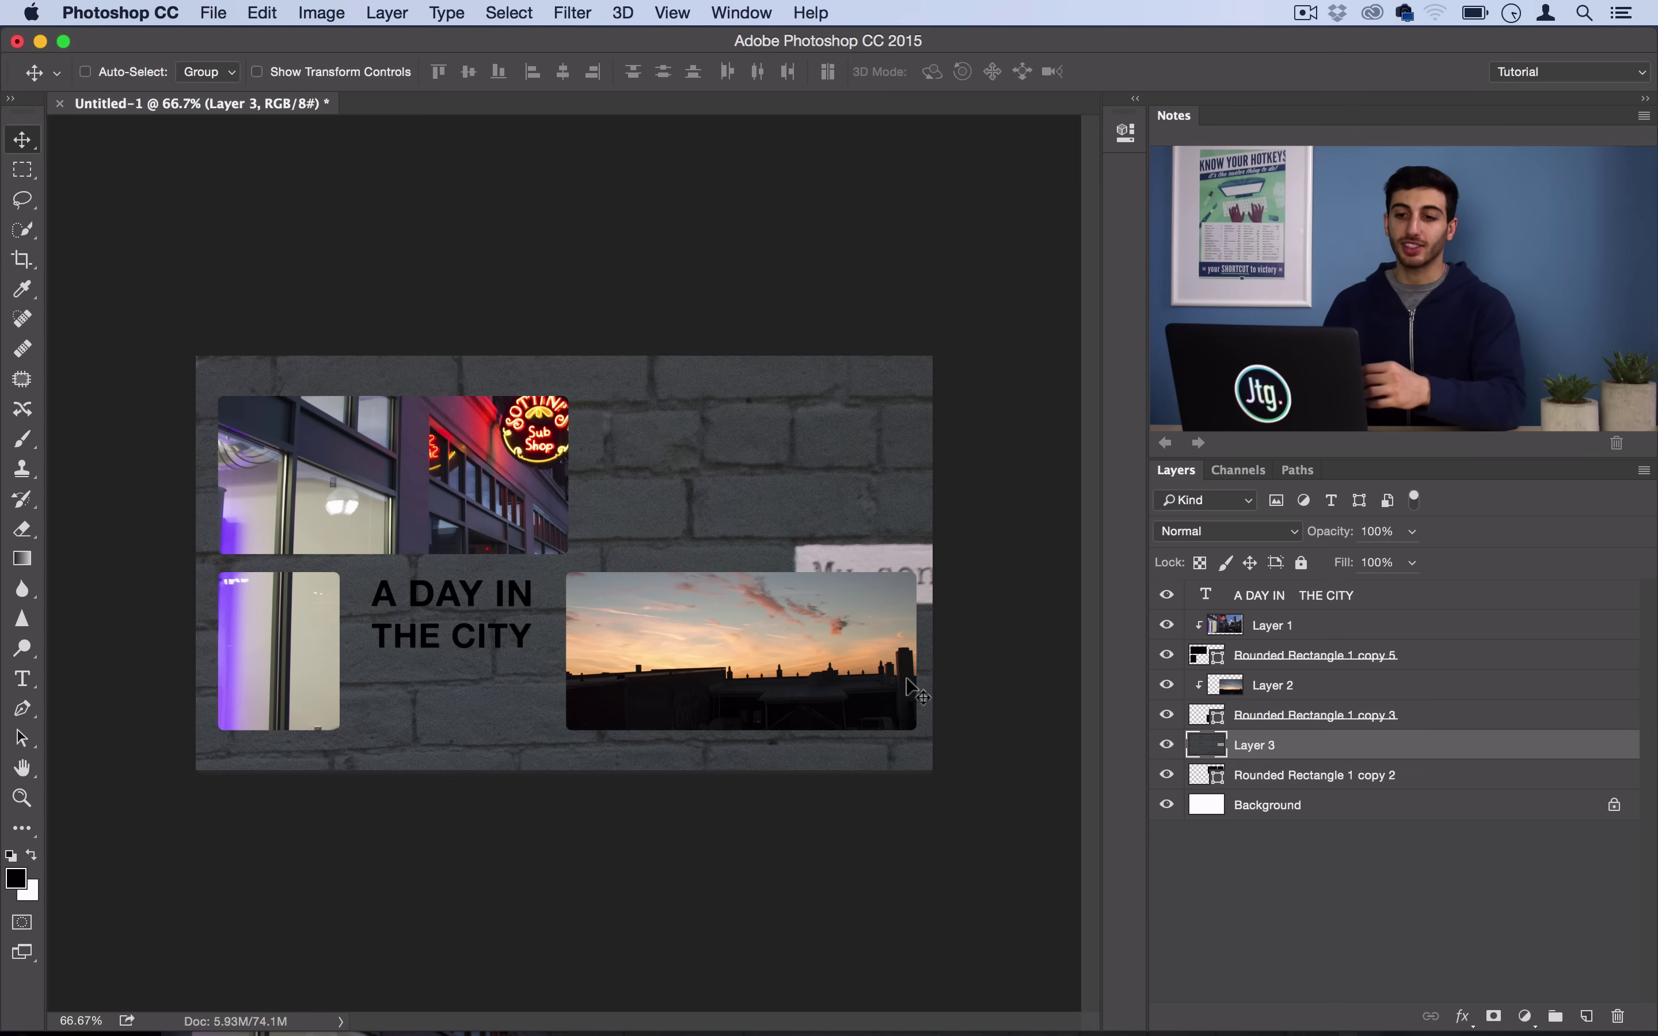
pyautogui.click(386, 12)
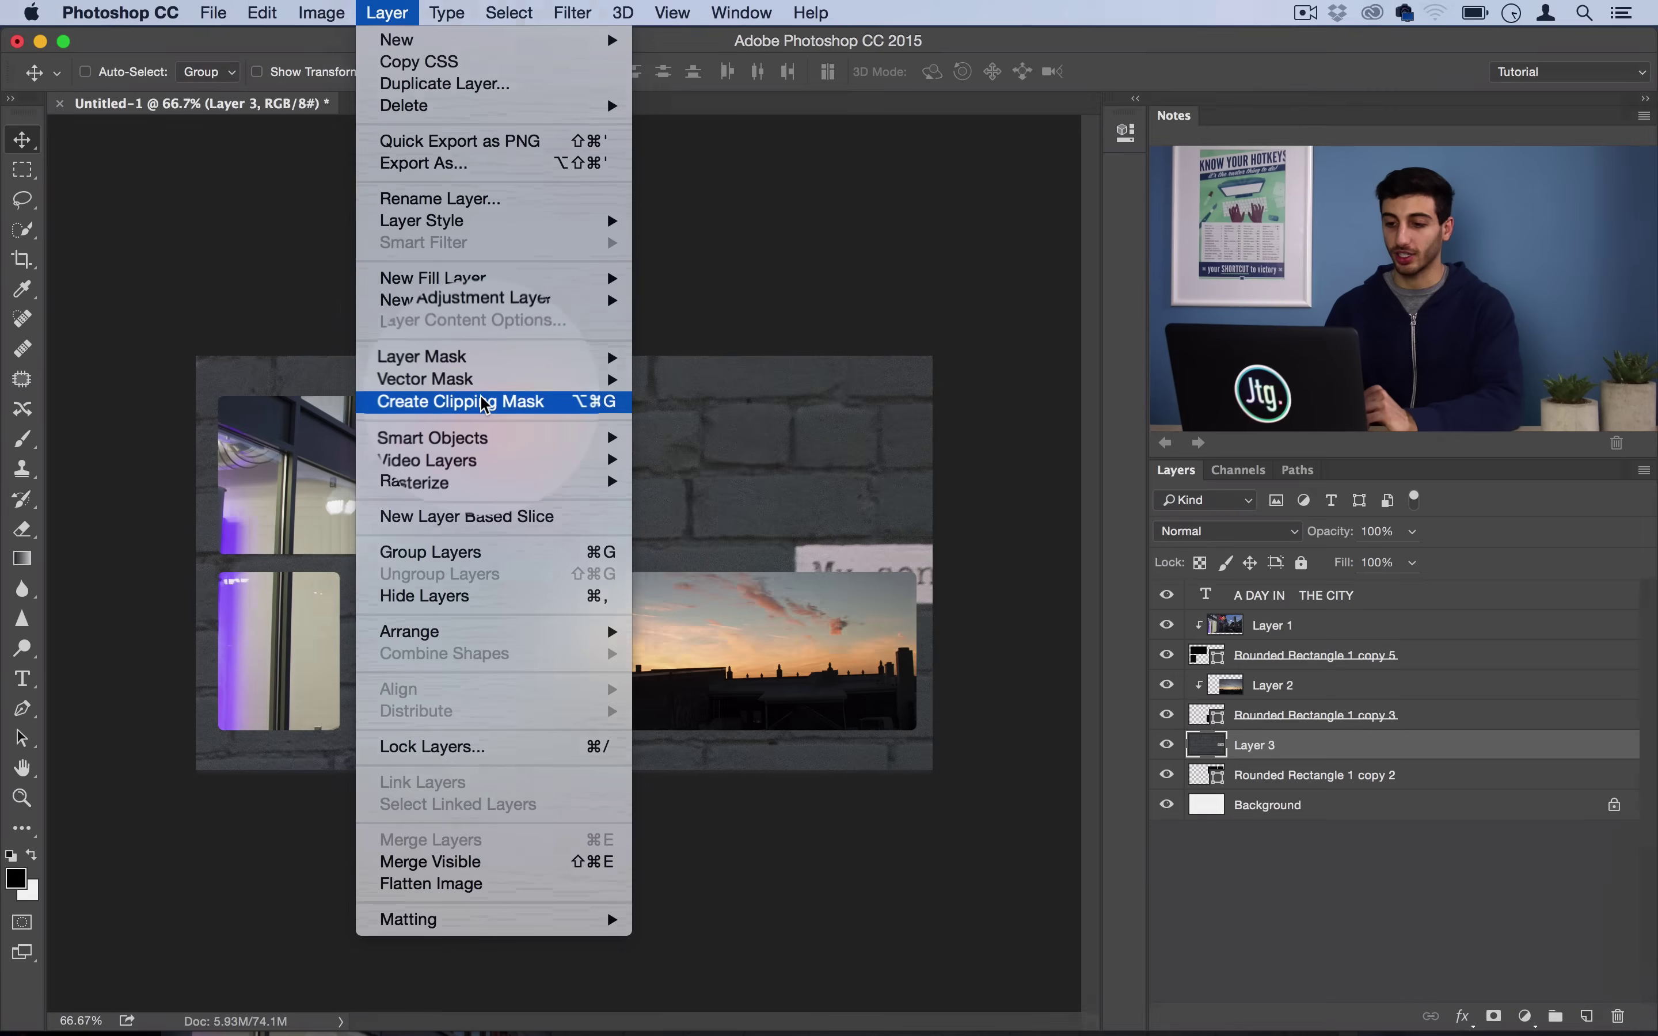
pyautogui.click(482, 403)
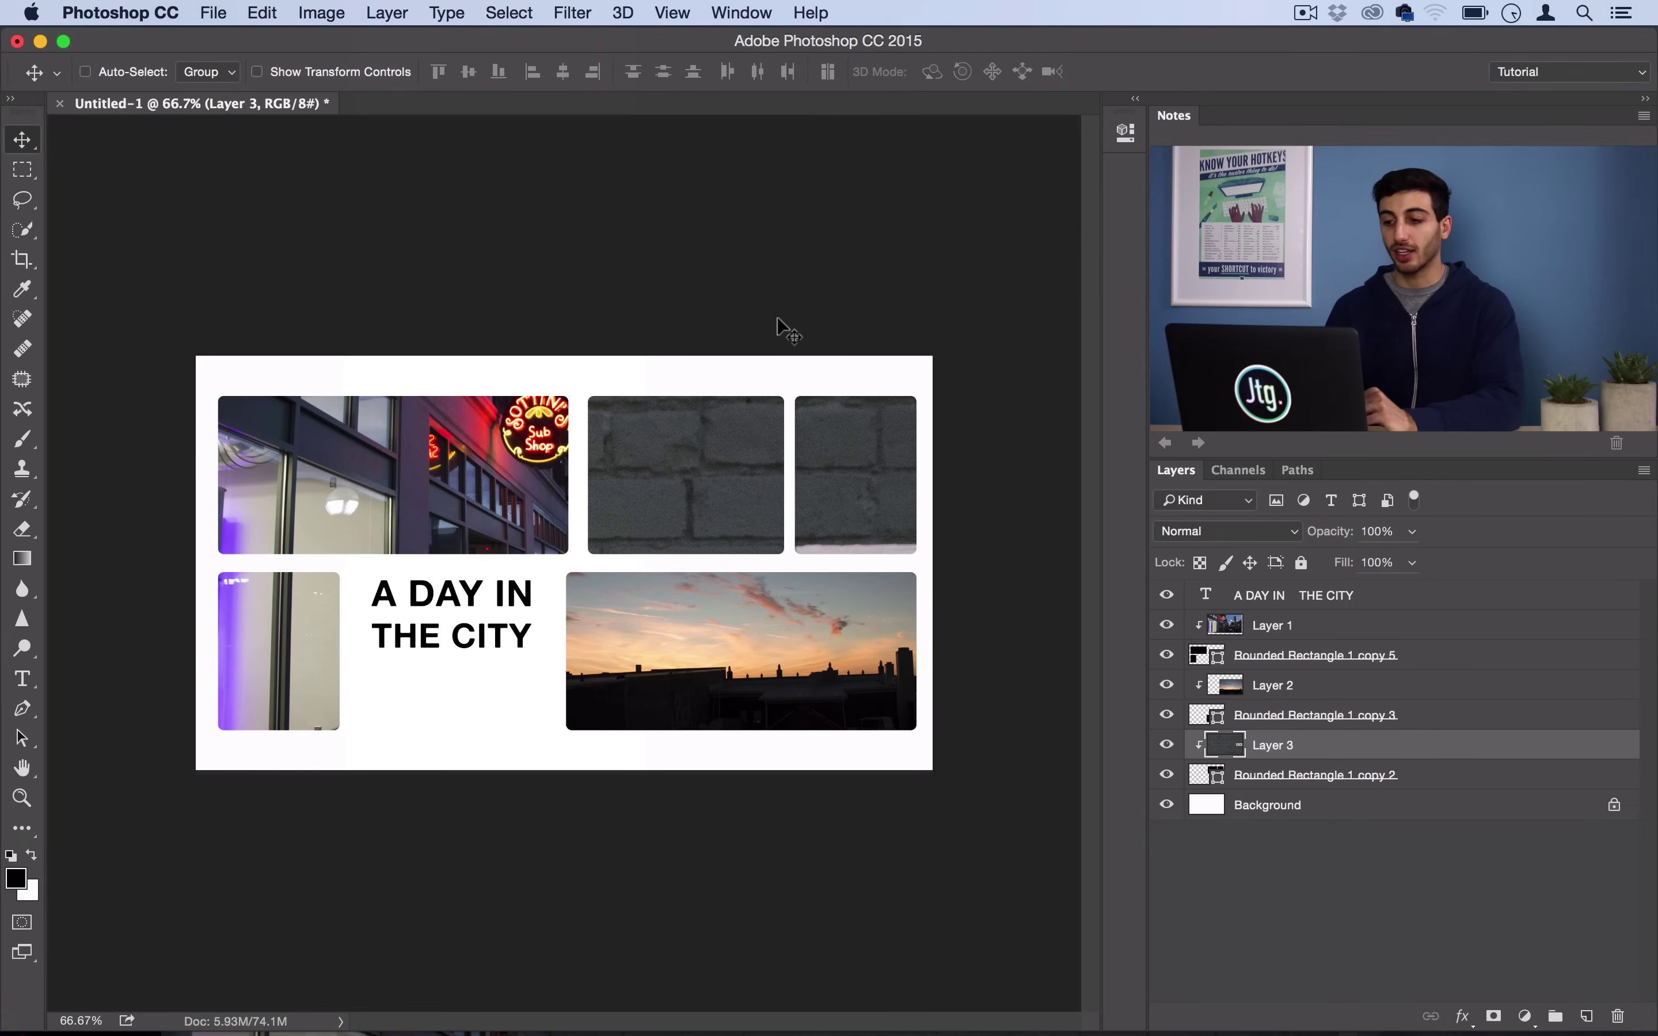
# Step: Scale the brick-wall photo to about 30% and position its quote strips in the top frames
pyautogui.click(263, 12)
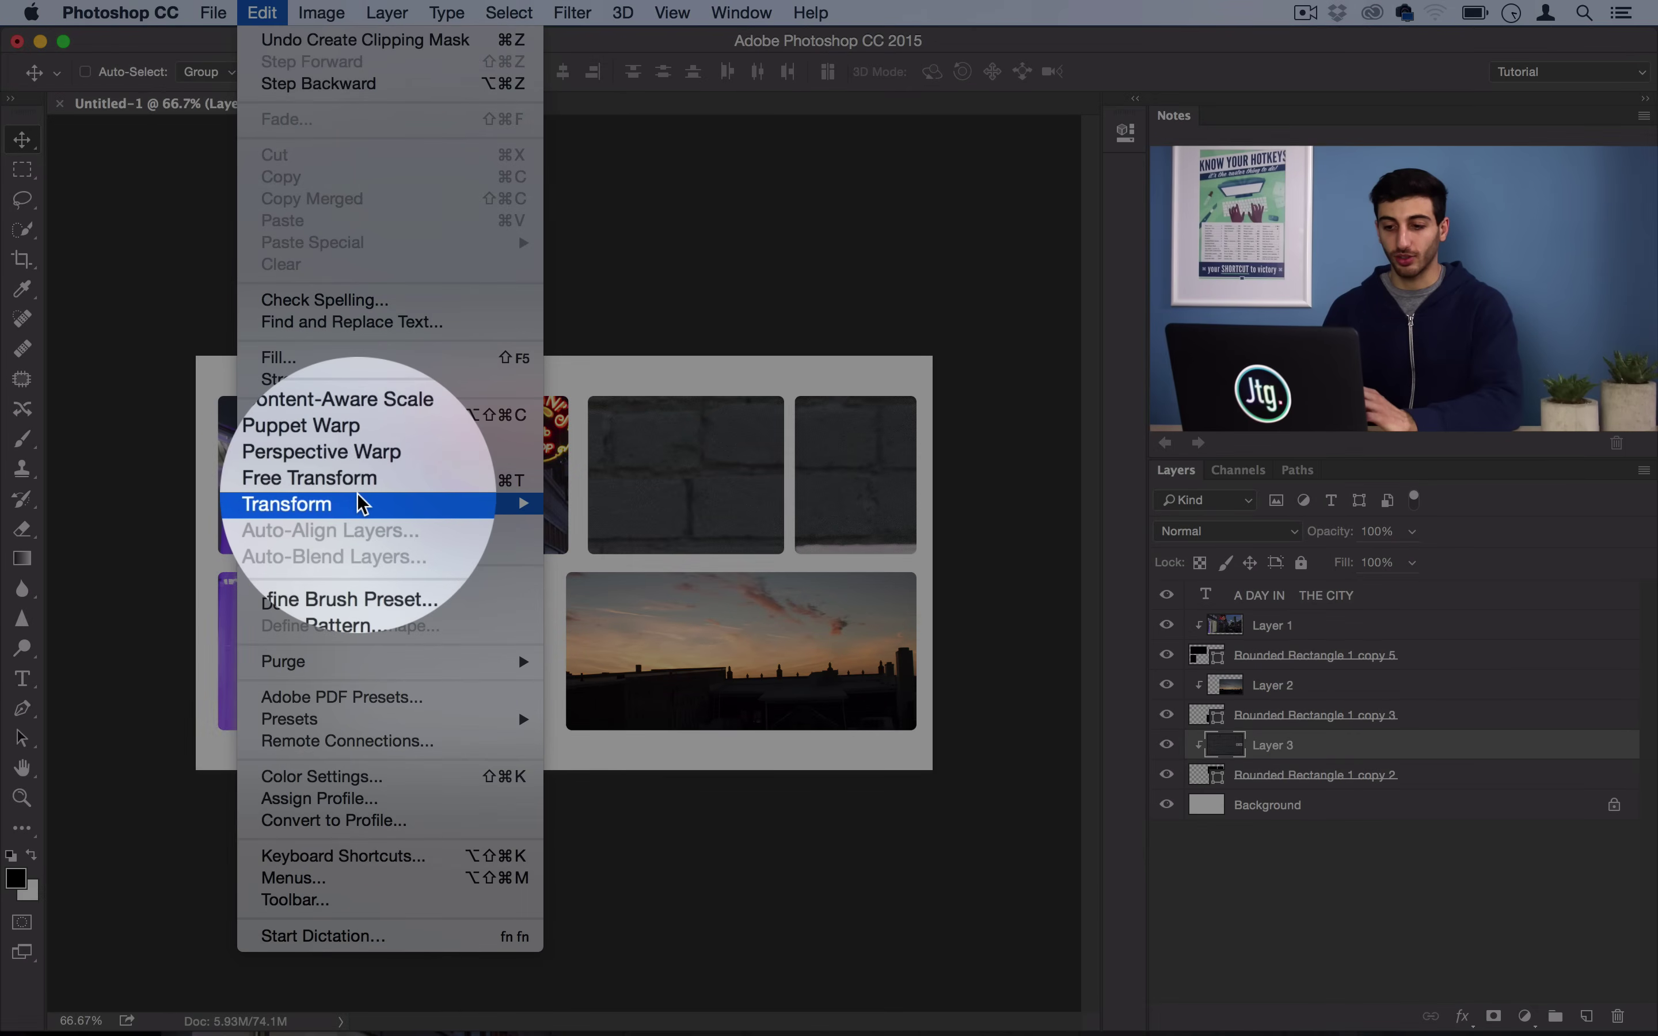
pyautogui.moveTo(361, 504)
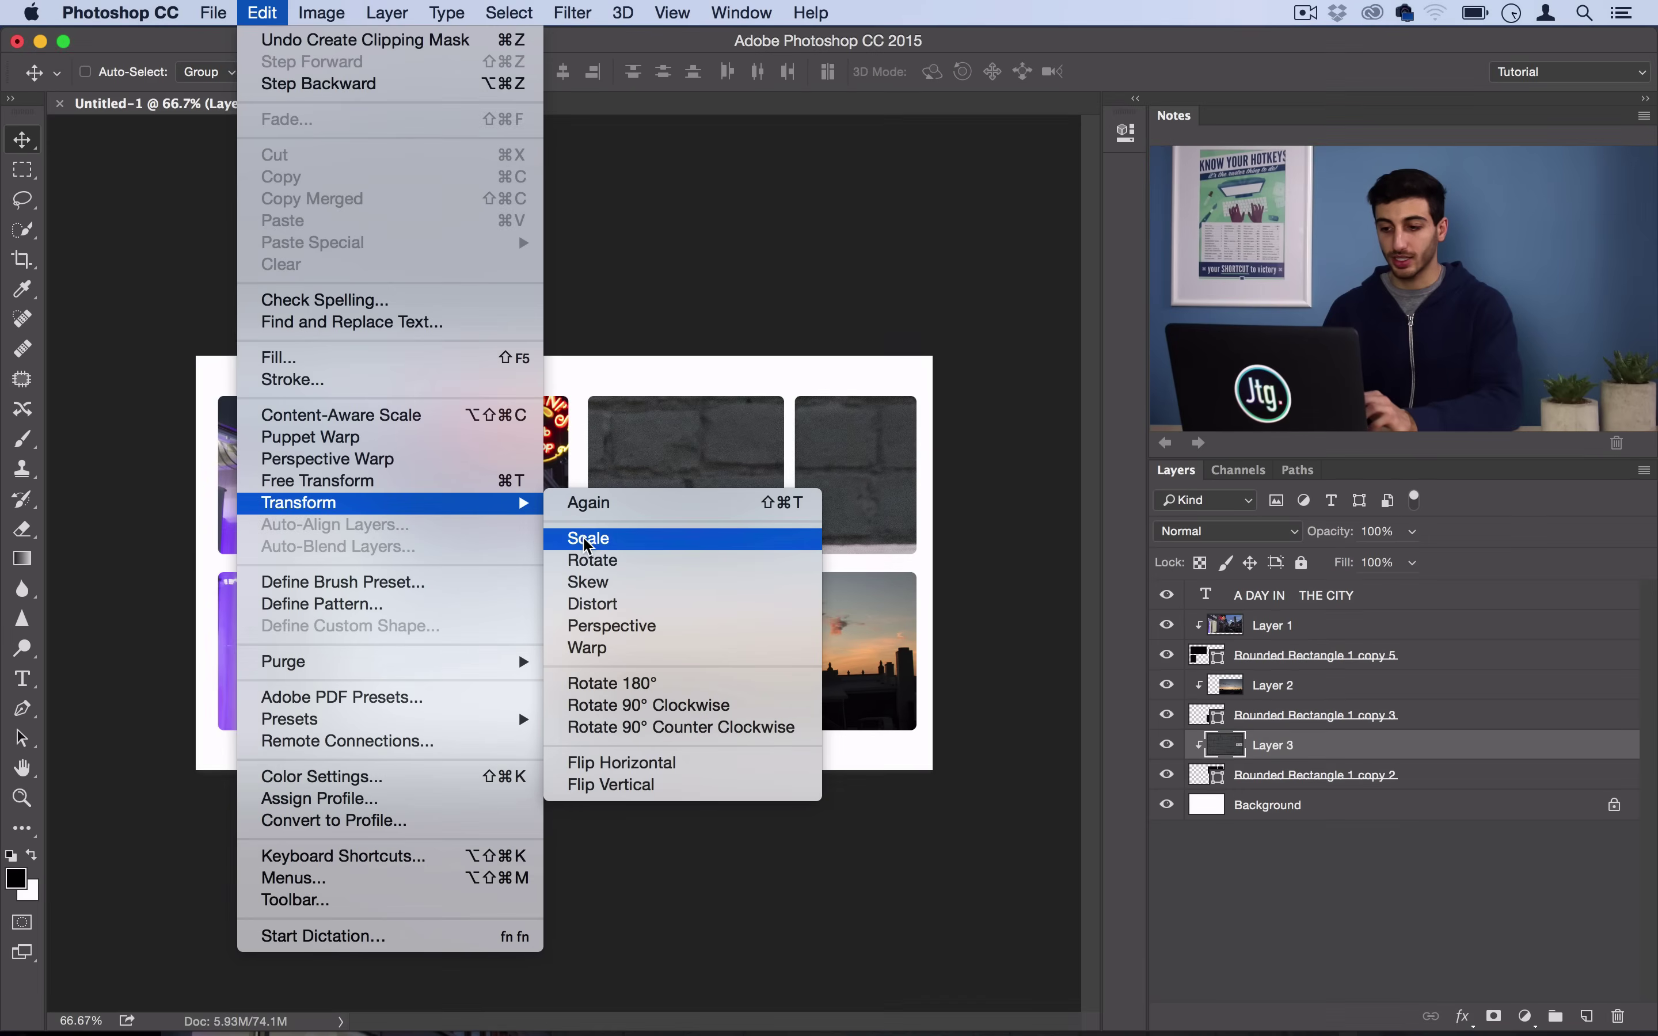
pyautogui.click(579, 540)
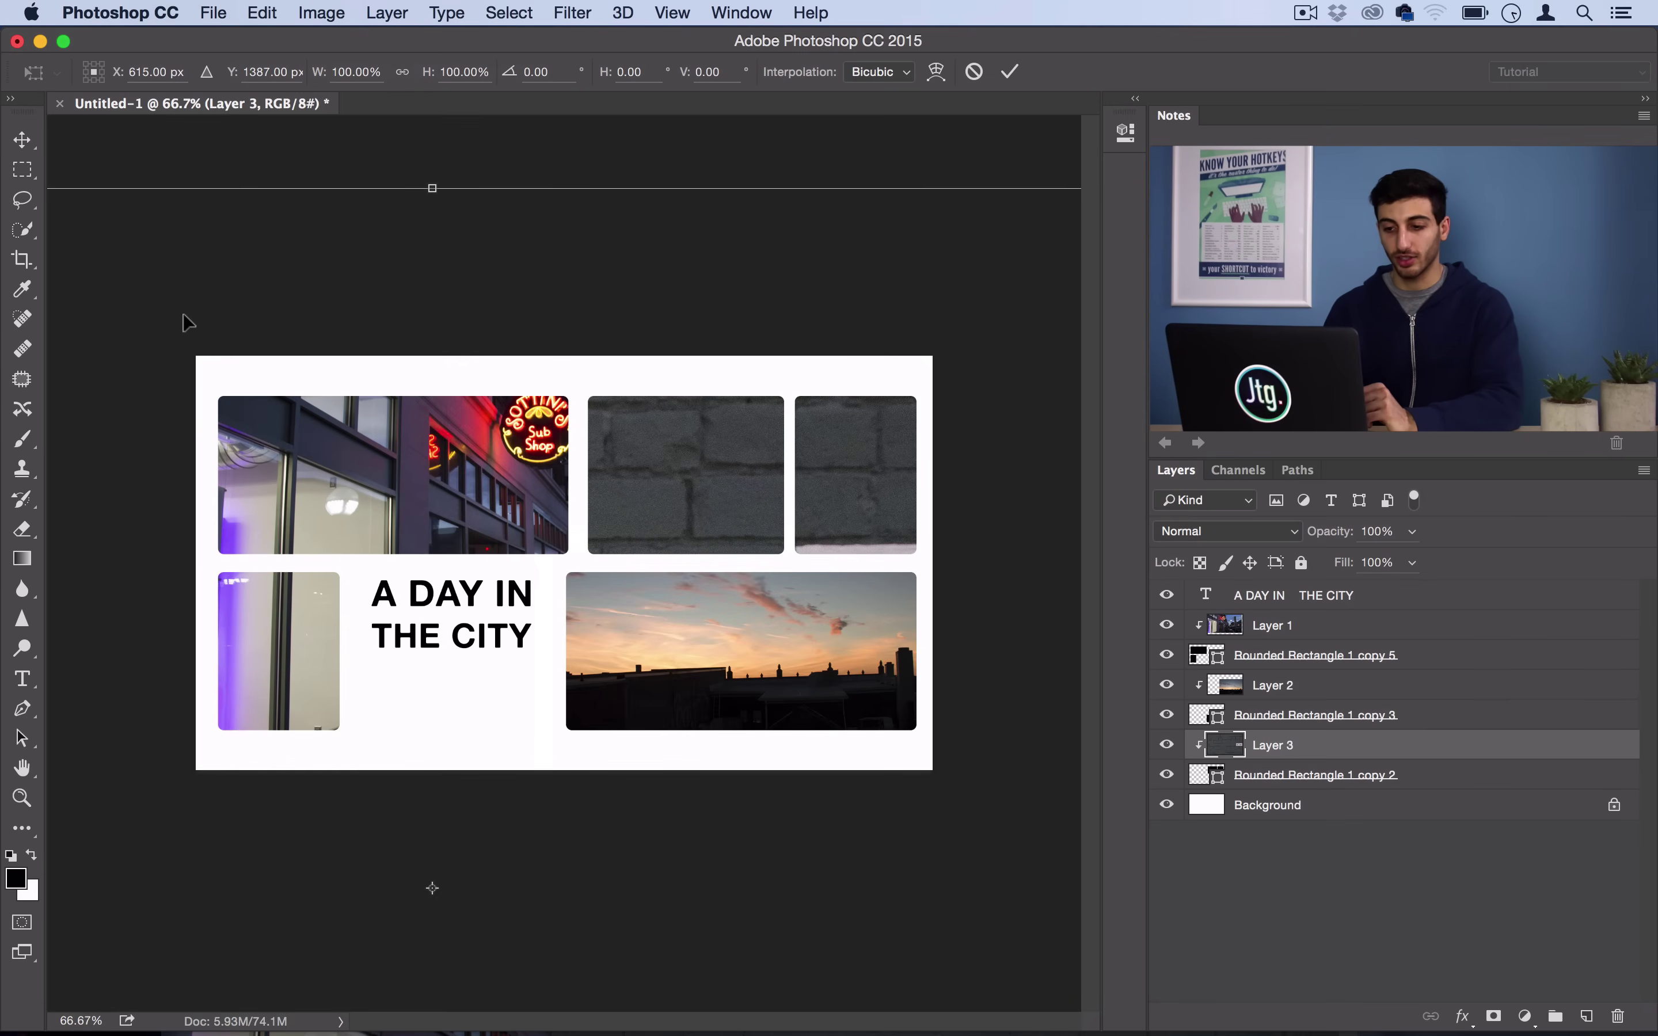
pyautogui.moveTo(187, 322); pyautogui.dragTo(527, 299)
pyautogui.press('shift')
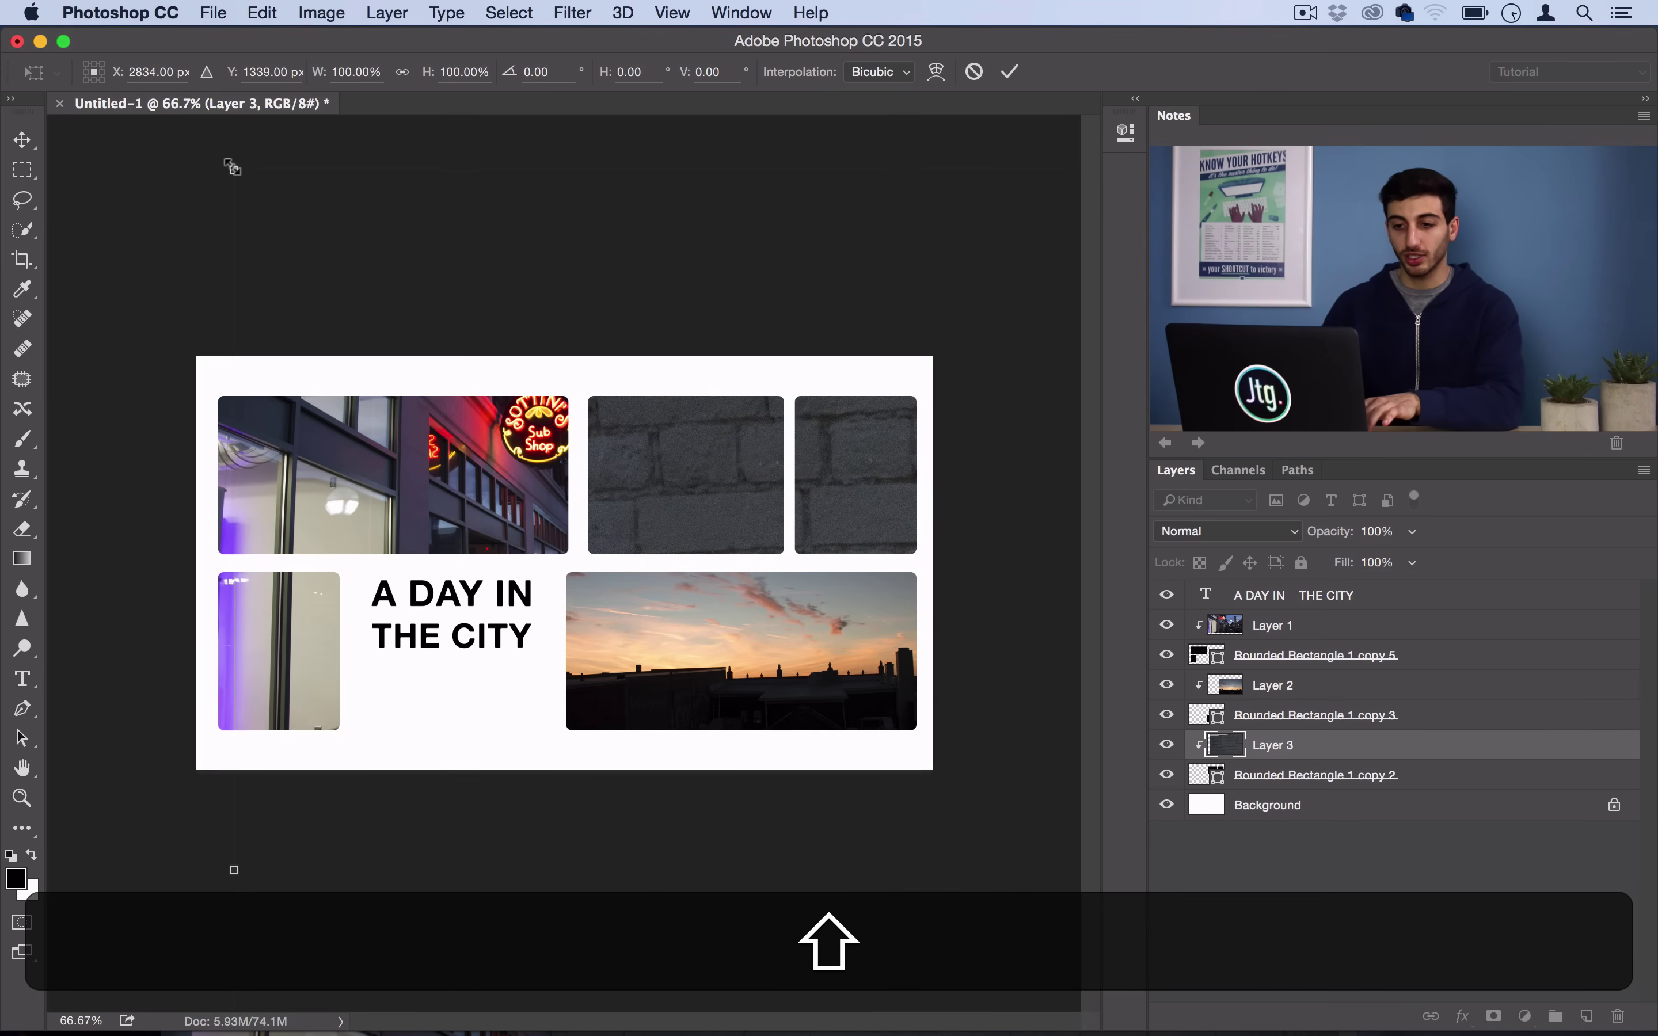
pyautogui.moveTo(233, 166); pyautogui.dragTo(383, 349)
pyautogui.press('shift')
pyautogui.press('shift')
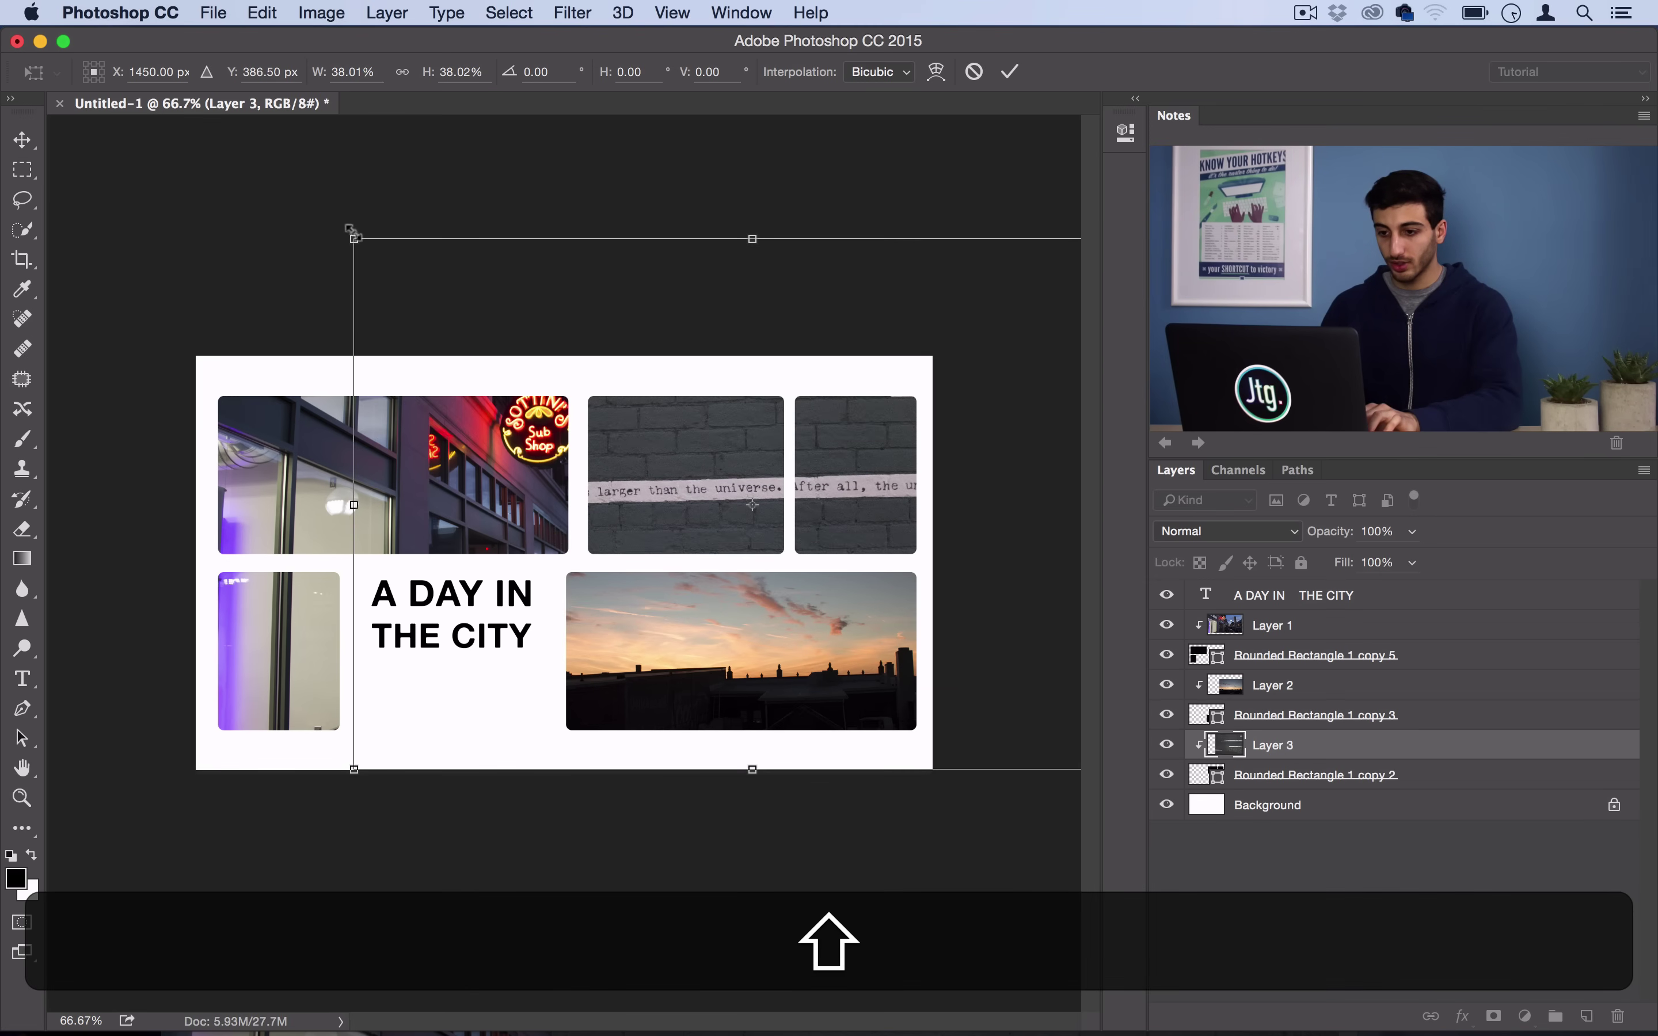
pyautogui.moveTo(354, 239); pyautogui.dragTo(529, 355)
pyautogui.moveTo(739, 452); pyautogui.dragTo(682, 364)
pyautogui.press('shift')
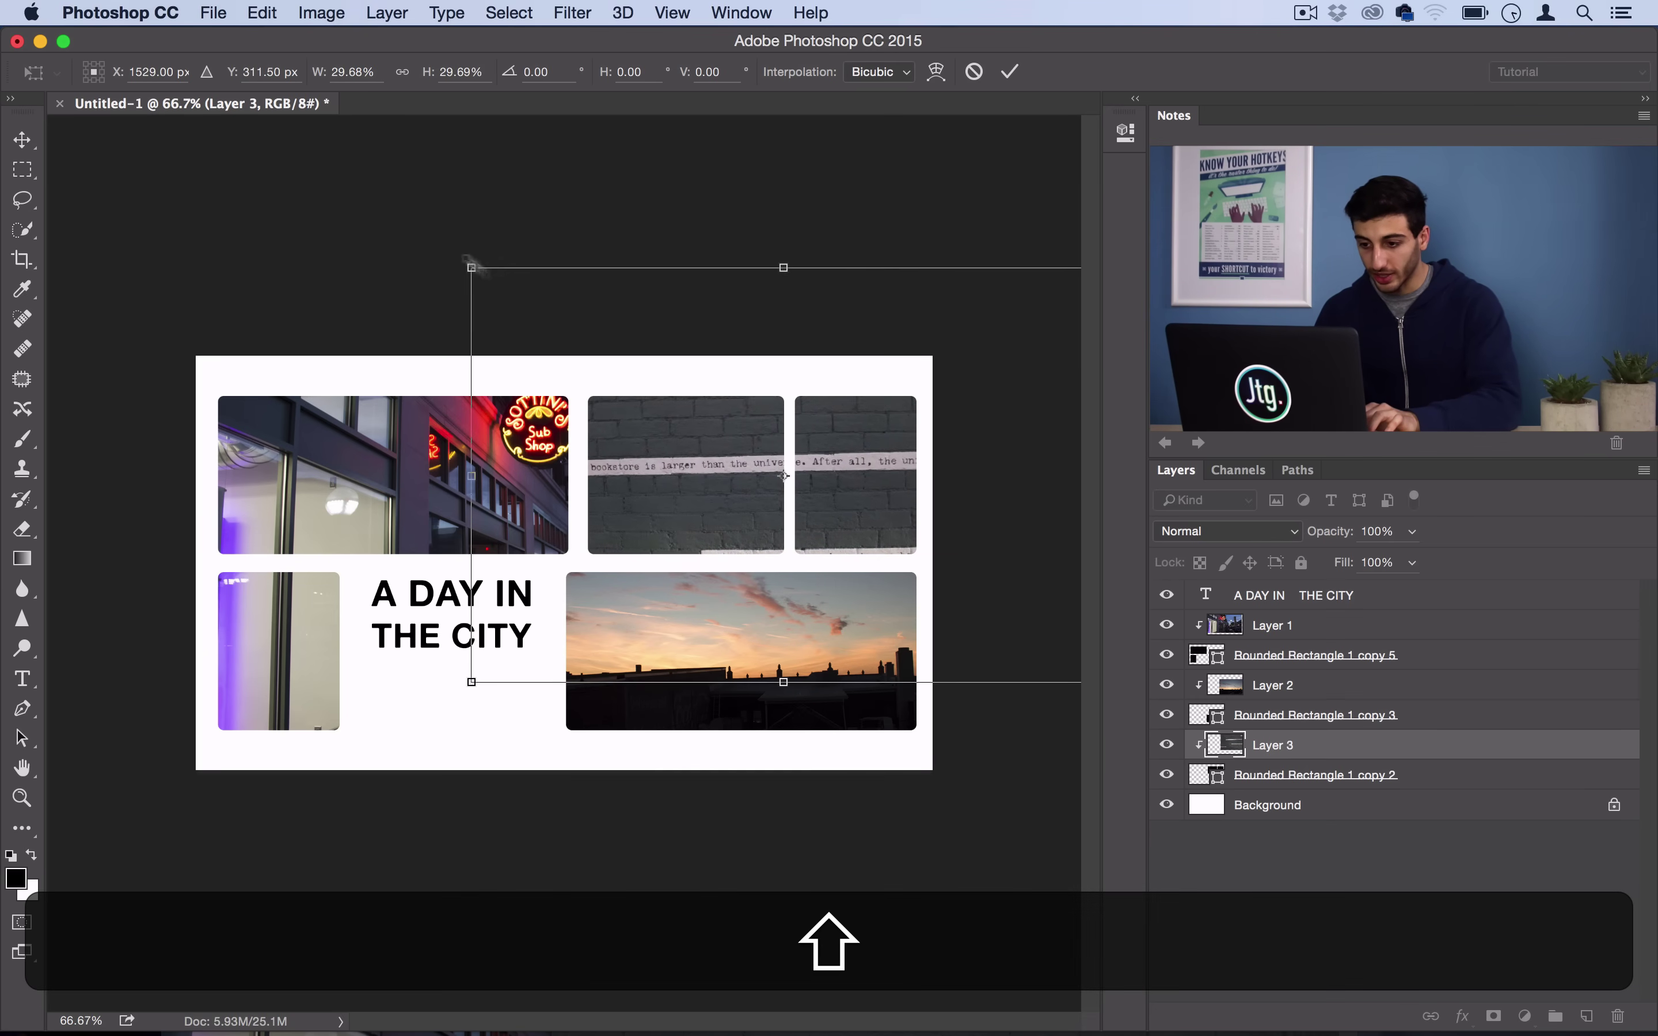
pyautogui.moveTo(472, 269); pyautogui.dragTo(621, 362)
pyautogui.moveTo(706, 452); pyautogui.dragTo(695, 414)
pyautogui.doubleClick(743, 730)
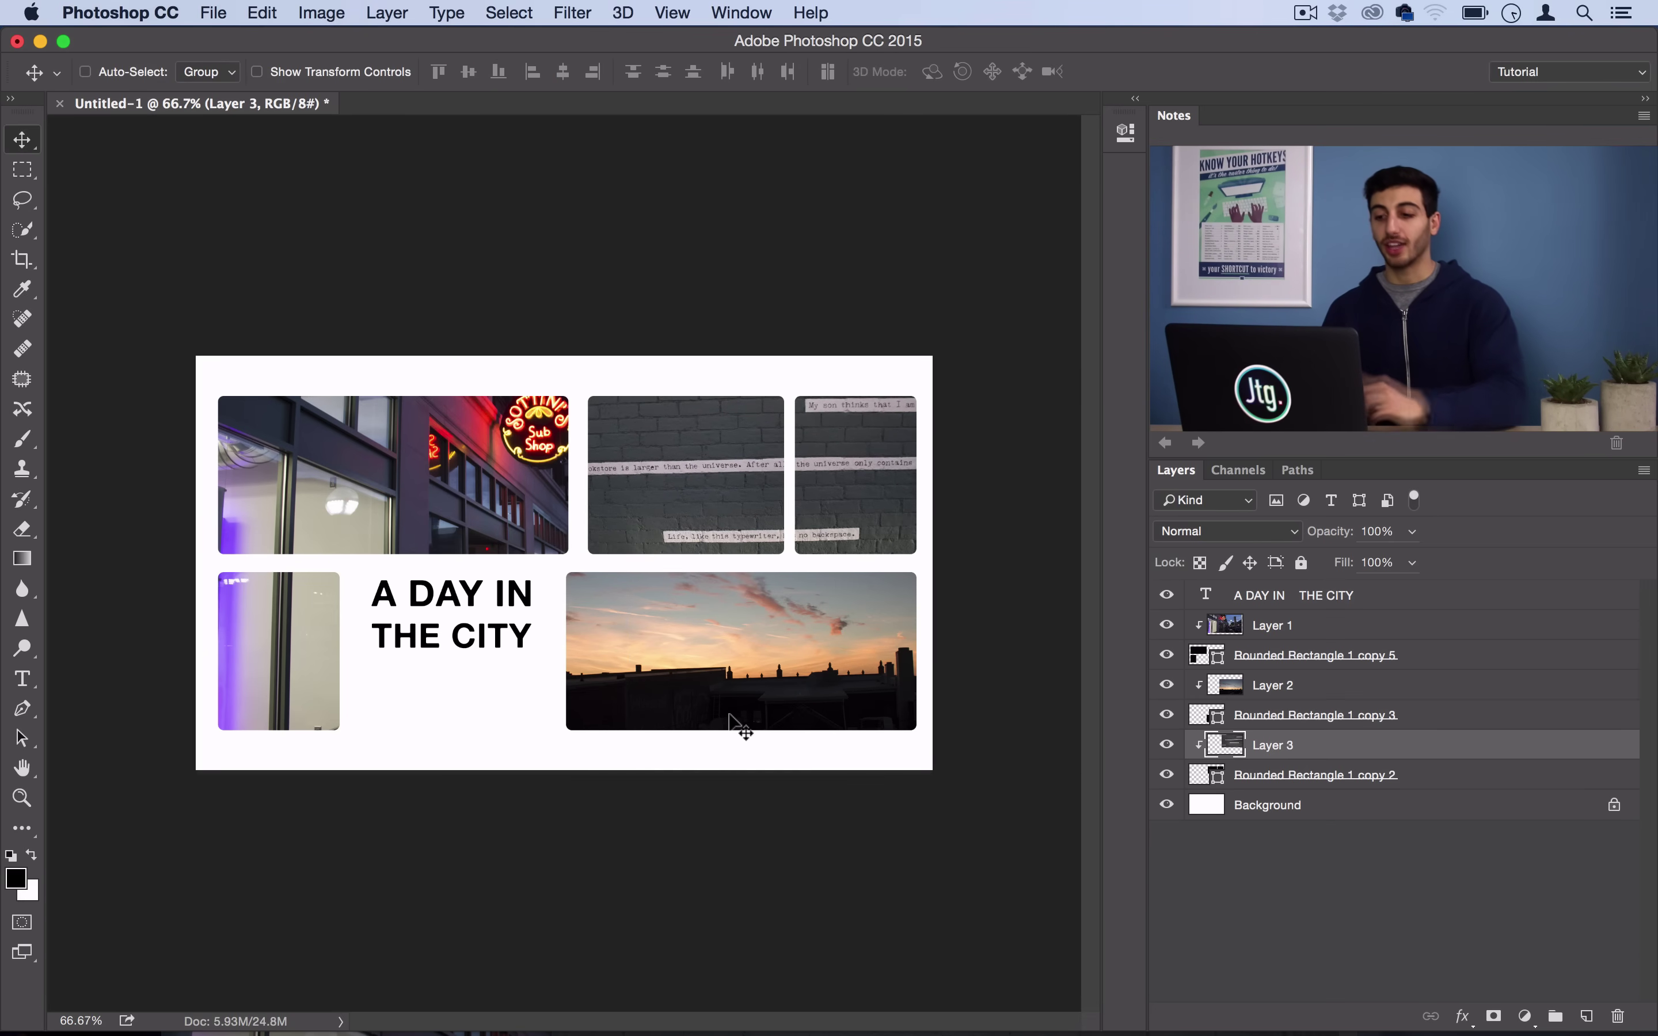